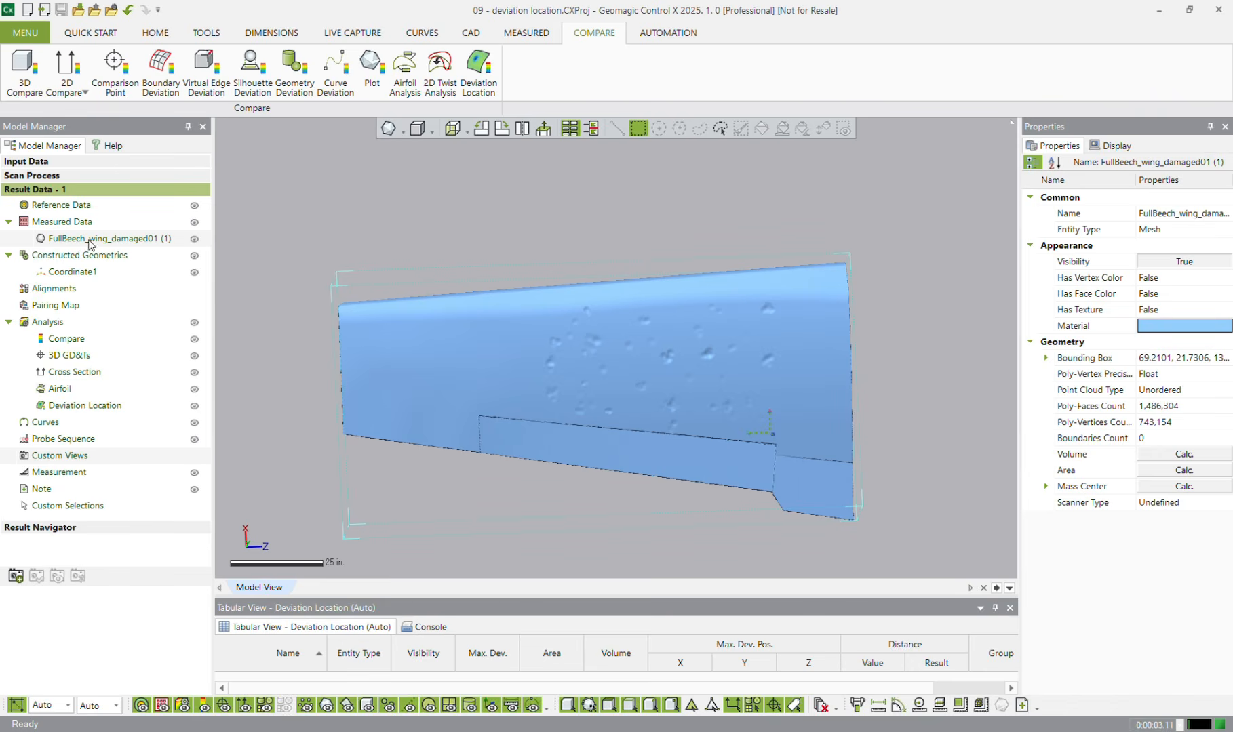
# Step: Examine the damaged wing mesh and the Coordinate1 coordinate system from several angles
pyautogui.click(85, 272)
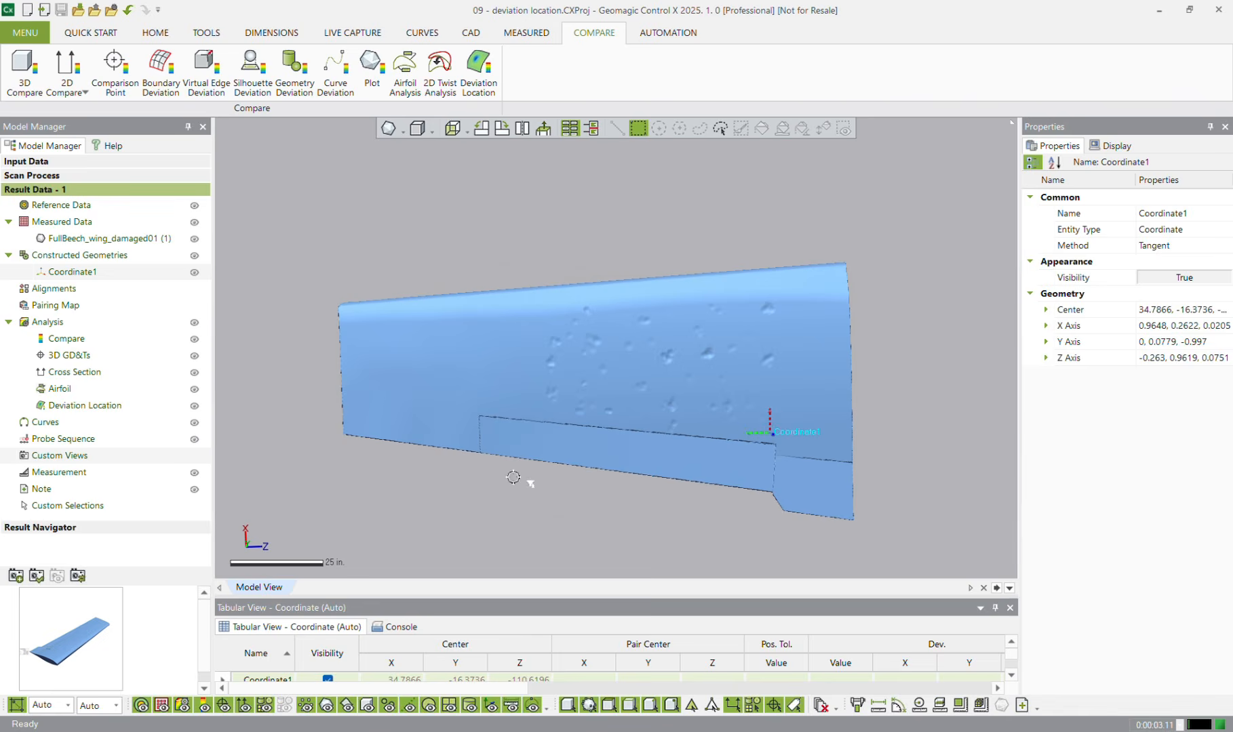
pyautogui.click(467, 537)
pyautogui.moveTo(598, 488); pyautogui.dragTo(608, 452, button='right')
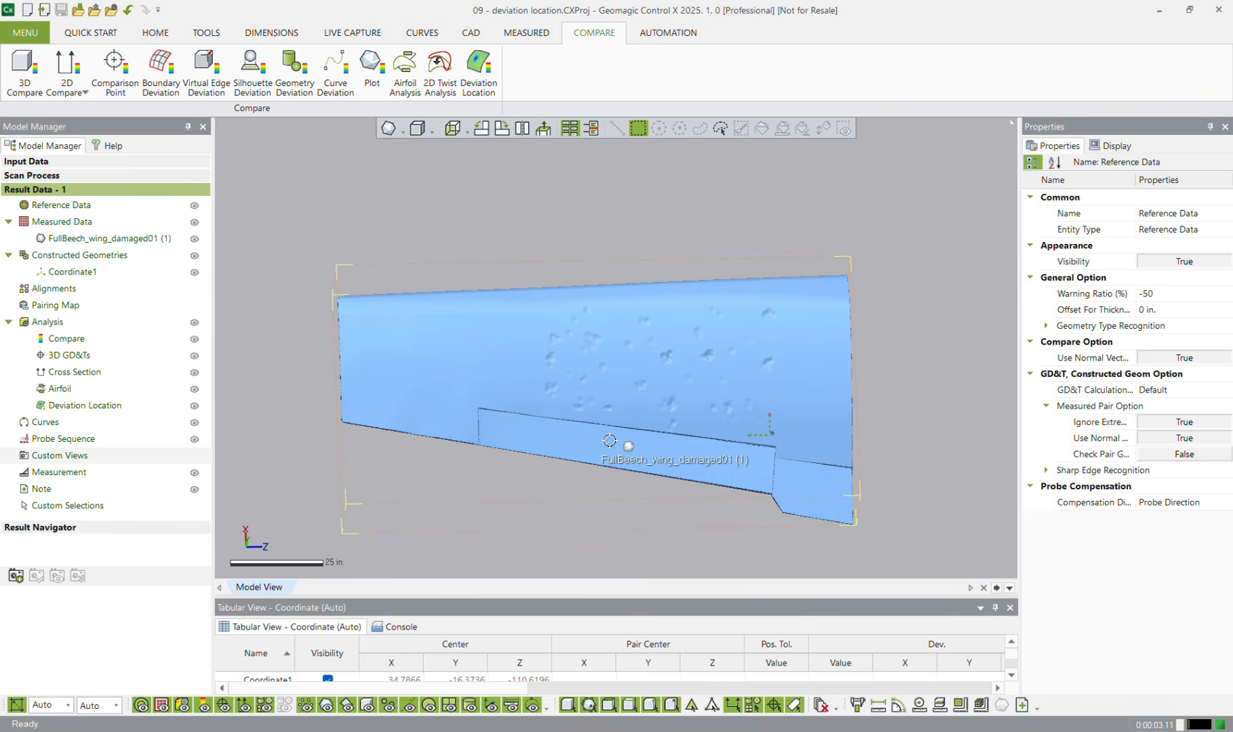
pyautogui.moveTo(591, 536); pyautogui.dragTo(643, 449, button='right')
pyautogui.moveTo(463, 323); pyautogui.dragTo(438, 380, button='right')
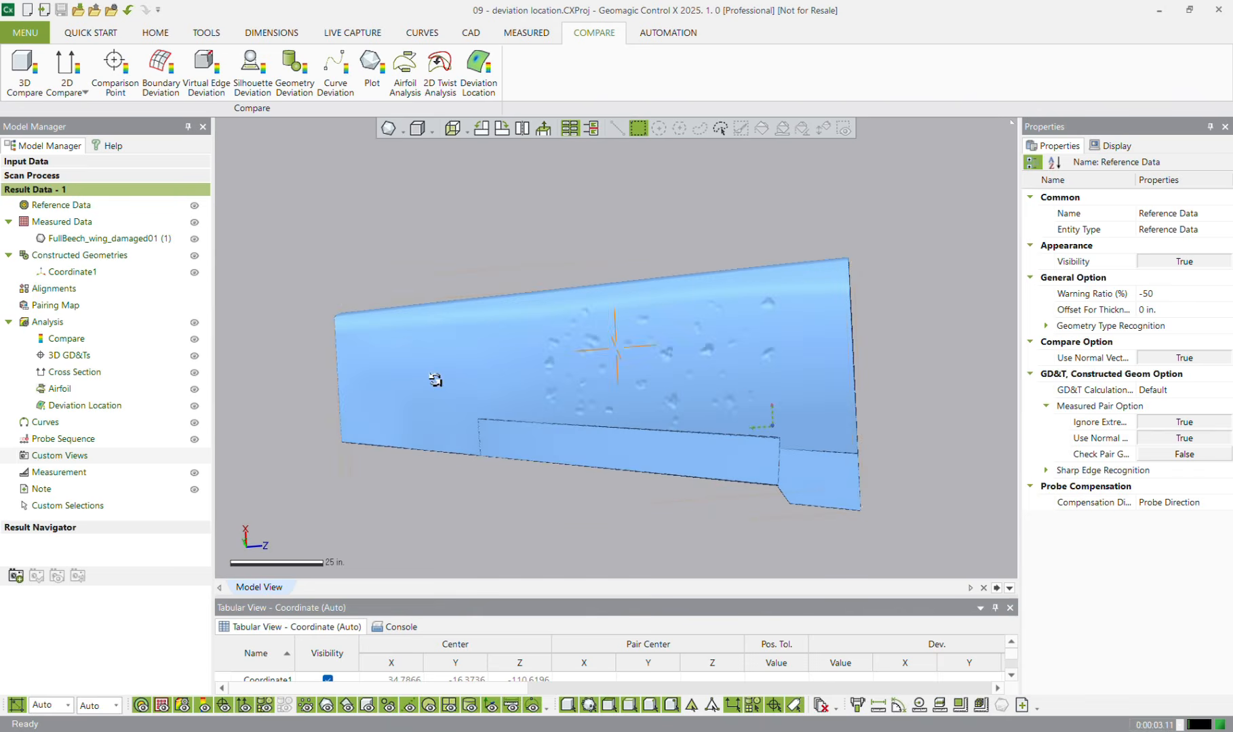
pyautogui.moveTo(734, 391); pyautogui.dragTo(544, 356, button='right')
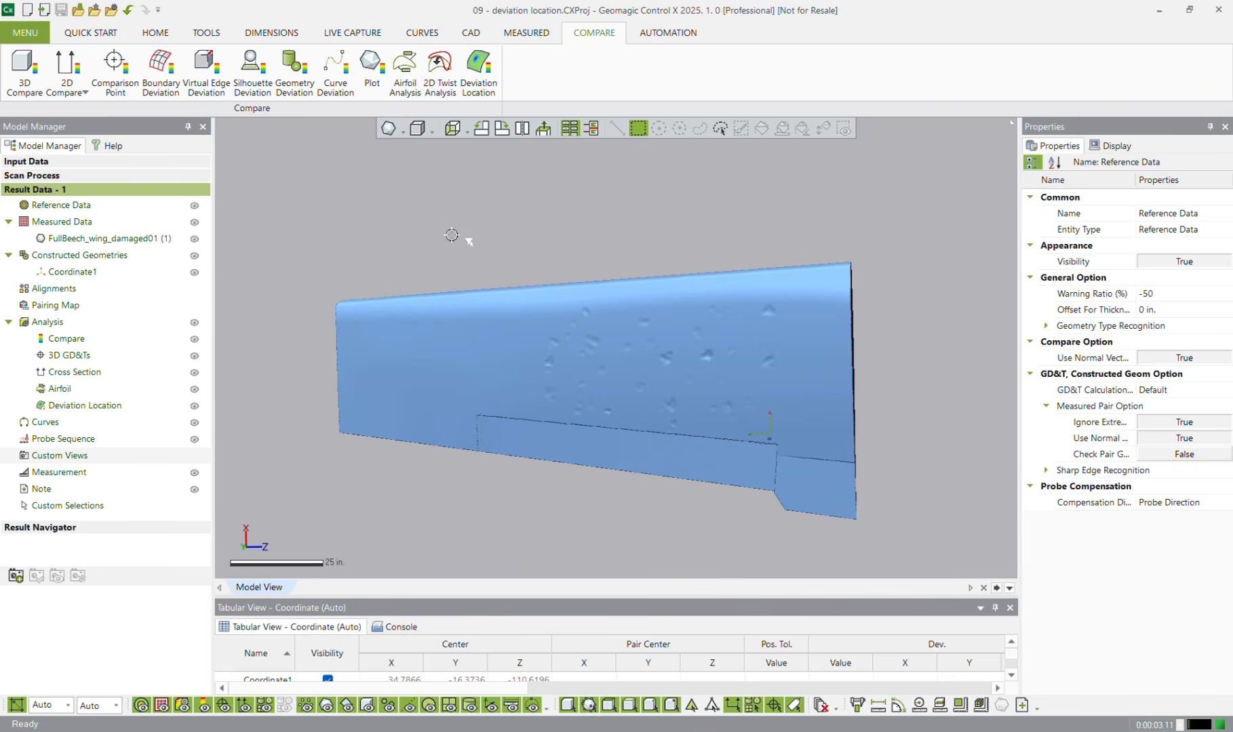
# Step: Start a Deviation Location analysis using Coordinate1 as the local datum with XY order
pyautogui.click(479, 79)
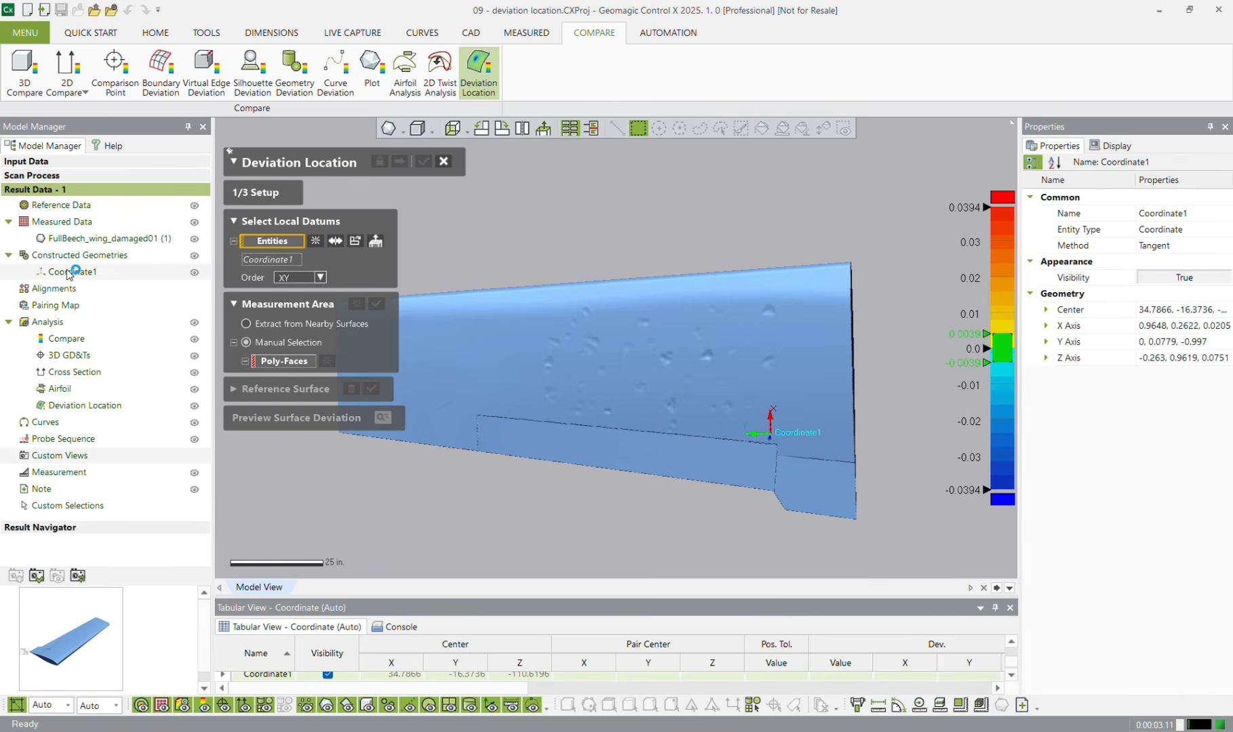
pyautogui.click(319, 277)
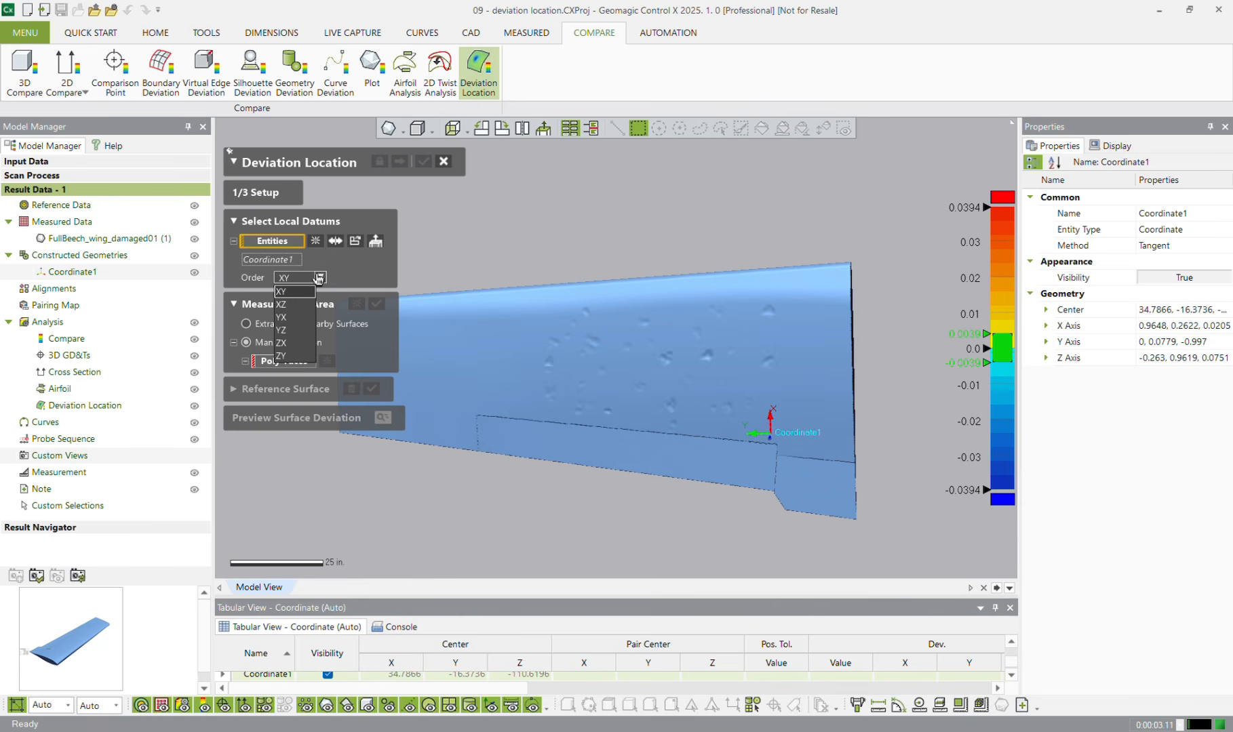
pyautogui.click(296, 293)
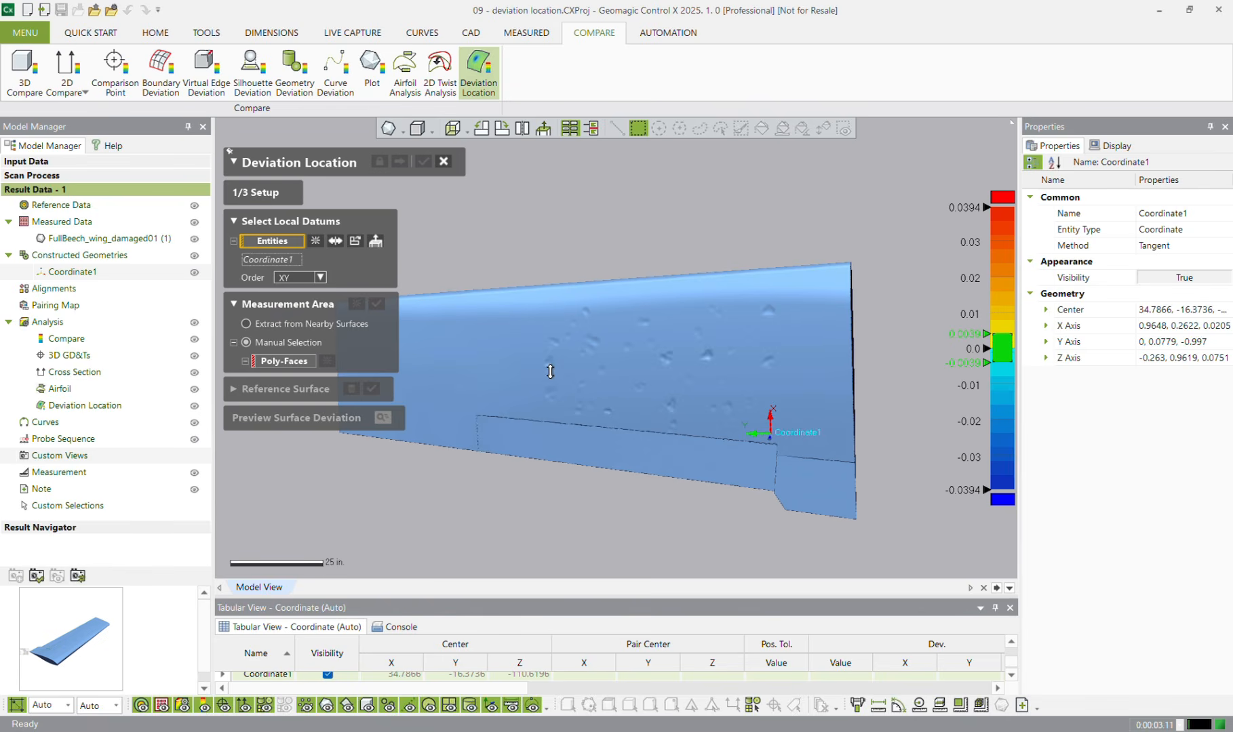
# Step: Outline the dented region of the wing above the flap as a manually selected poly-face measurement area and apply it
pyautogui.scroll(5, 547, 373)
pyautogui.moveTo(571, 384); pyautogui.dragTo(661, 232, button='right')
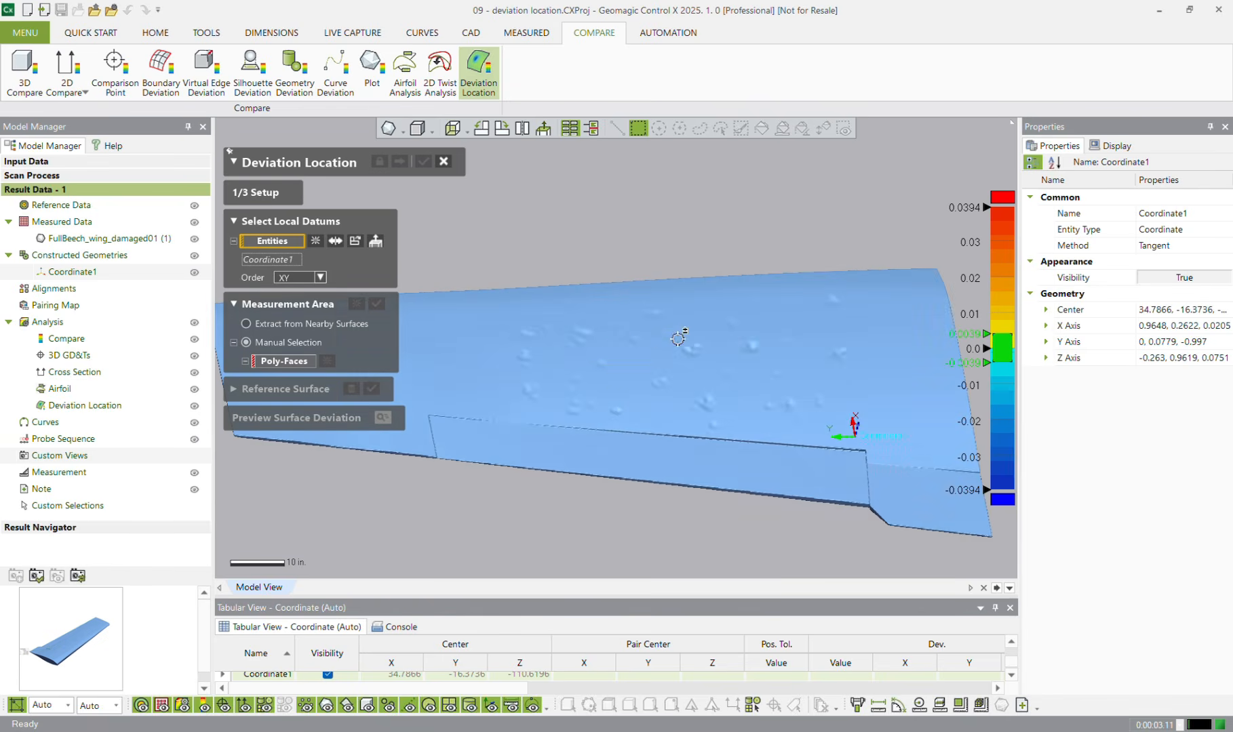
pyautogui.moveTo(680, 336); pyautogui.dragTo(691, 457, button='right')
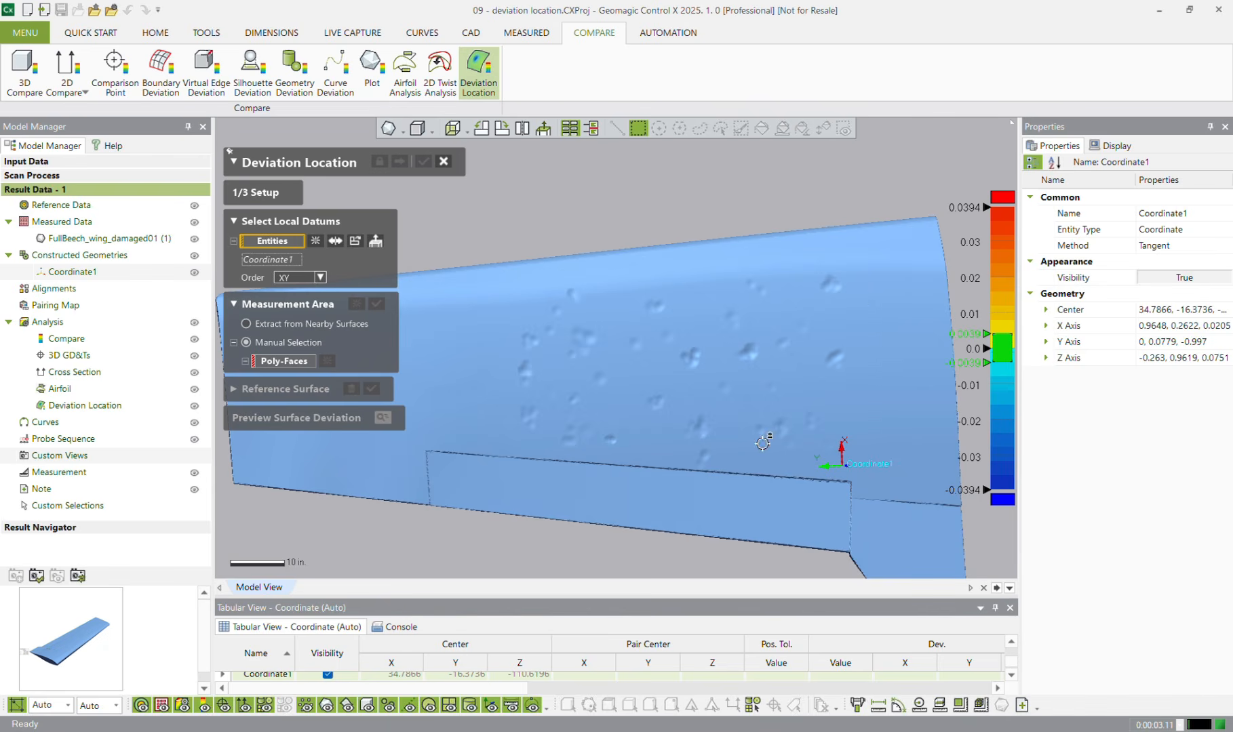
pyautogui.moveTo(662, 408); pyautogui.dragTo(581, 305, button='right')
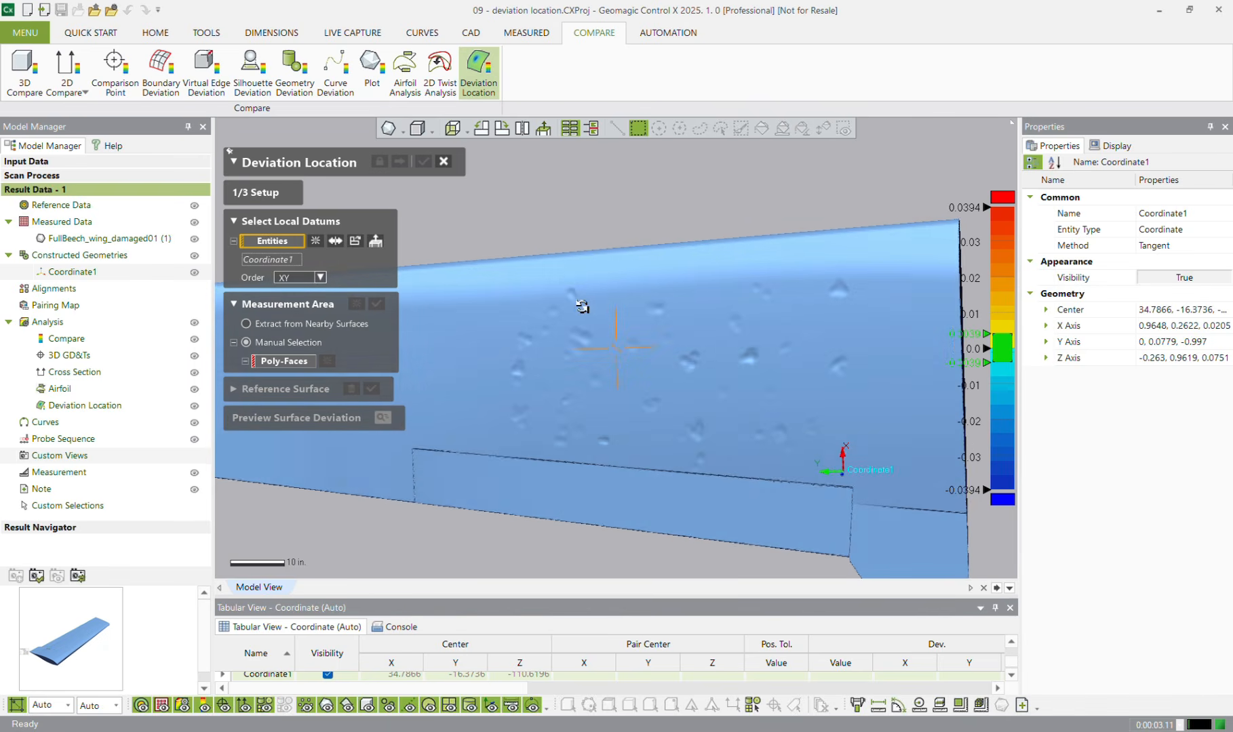
pyautogui.click(298, 363)
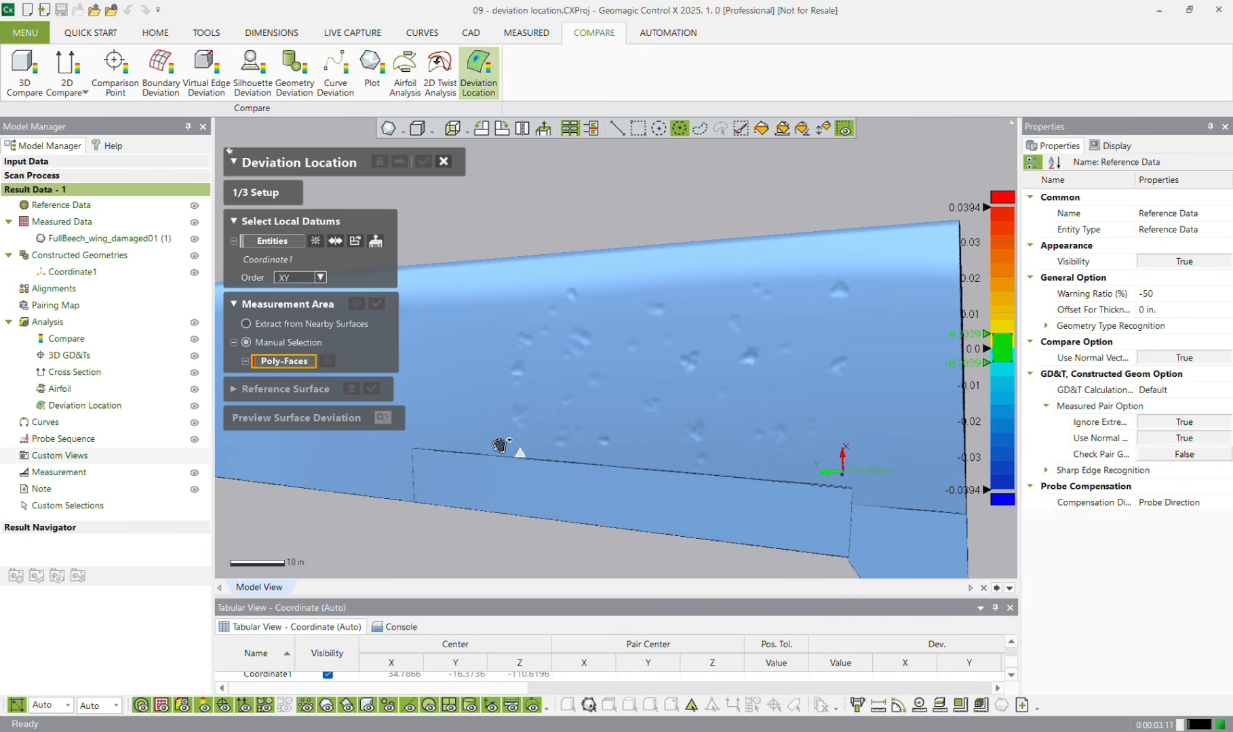
pyautogui.click(489, 444)
pyautogui.click(864, 482)
pyautogui.click(876, 263)
pyautogui.click(723, 269)
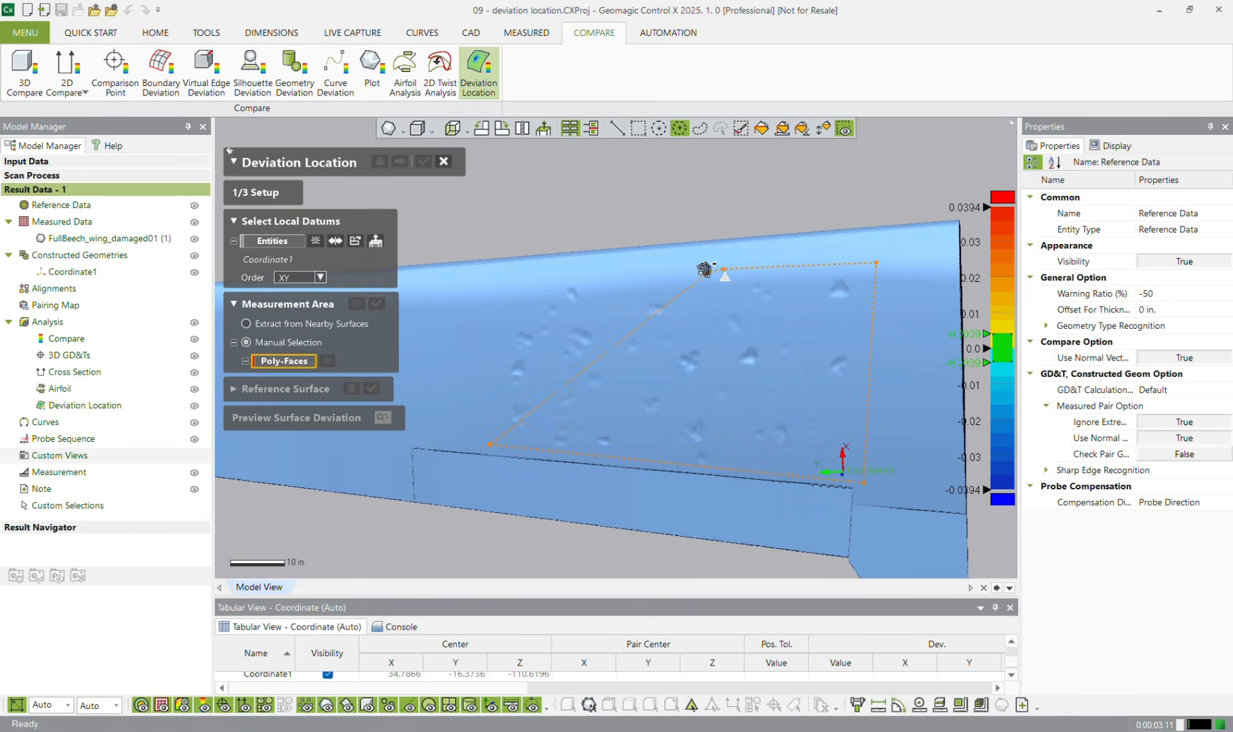
pyautogui.click(537, 283)
pyautogui.doubleClick(493, 346)
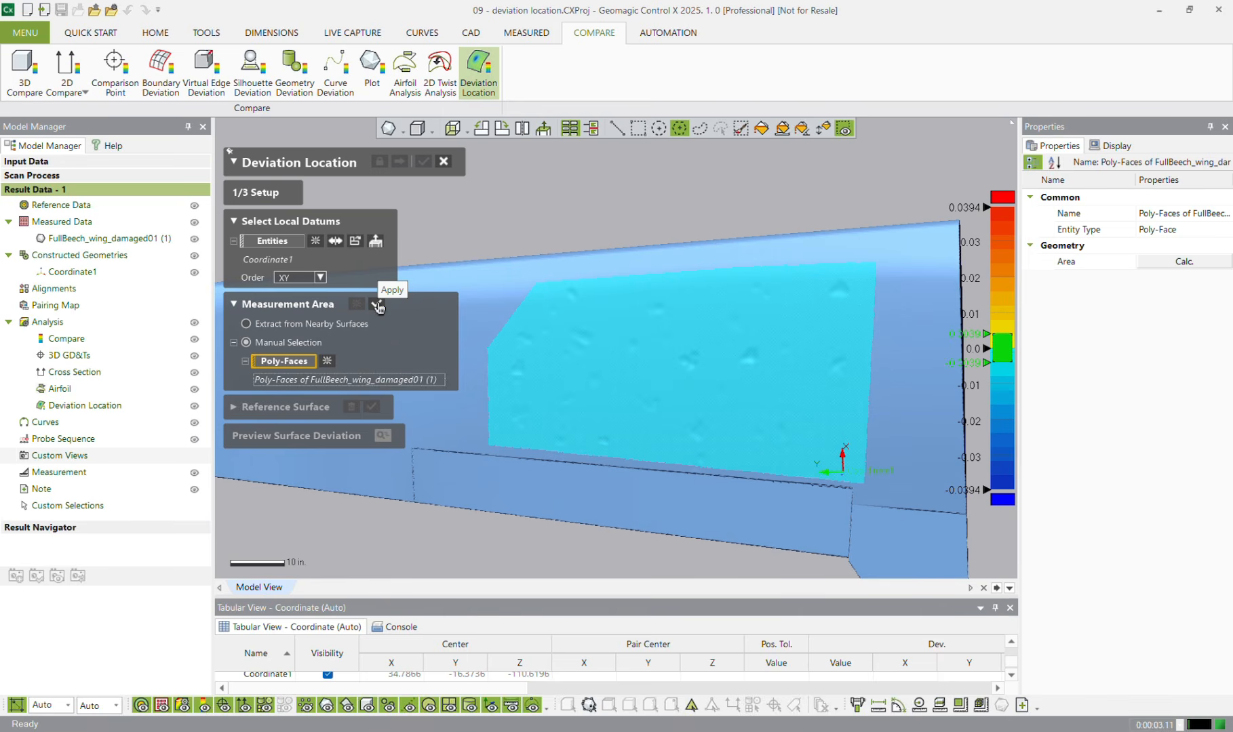
pyautogui.click(378, 306)
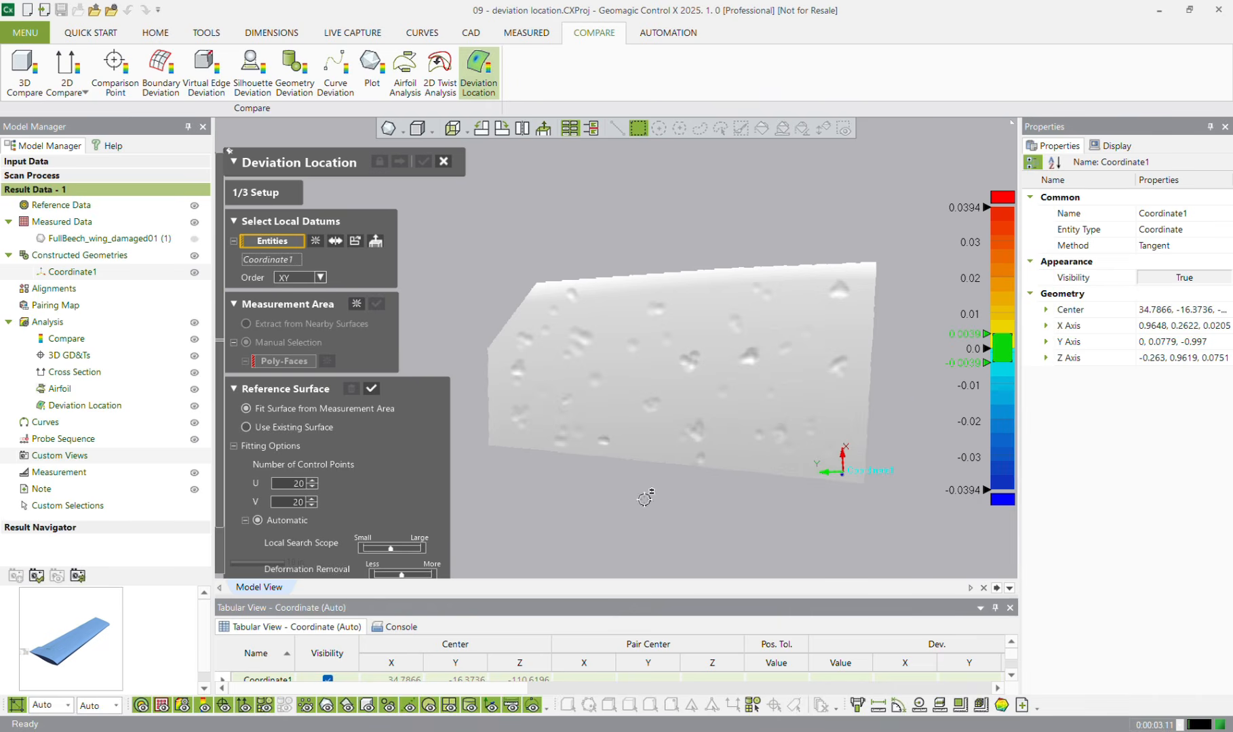
# Step: Set the reference surface's number of control points to 50 in U and 50 in V
pyautogui.moveTo(644, 497)
pyautogui.mouseDown(button='right')
pyautogui.moveTo(693, 377)
pyautogui.moveTo(638, 429)
pyautogui.moveTo(684, 278)
pyautogui.moveTo(660, 267)
pyautogui.moveTo(622, 358)
pyautogui.moveTo(545, 326)
pyautogui.moveTo(655, 467)
pyautogui.moveTo(635, 411)
pyautogui.moveTo(682, 417)
pyautogui.moveTo(650, 433)
pyautogui.mouseUp(button='right')
pyautogui.scroll(3, 587, 399)
pyautogui.scroll(-2, 610, 331)
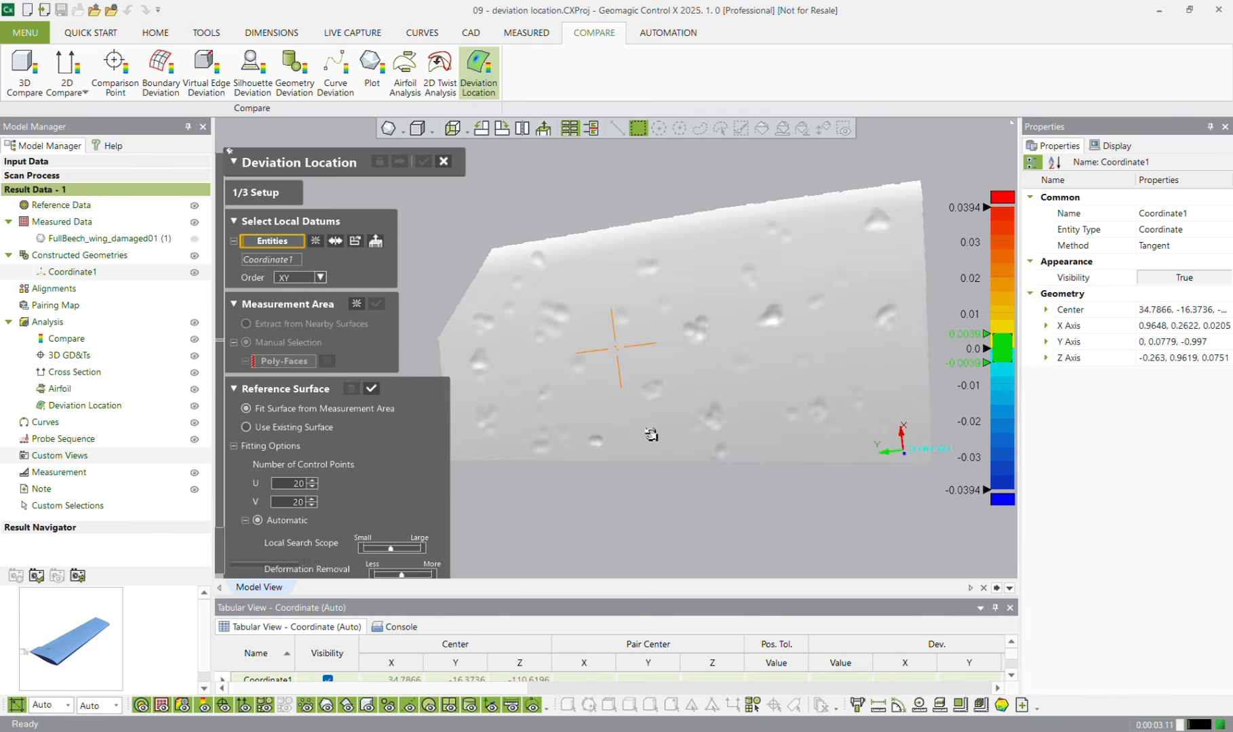
pyautogui.doubleClick(282, 483)
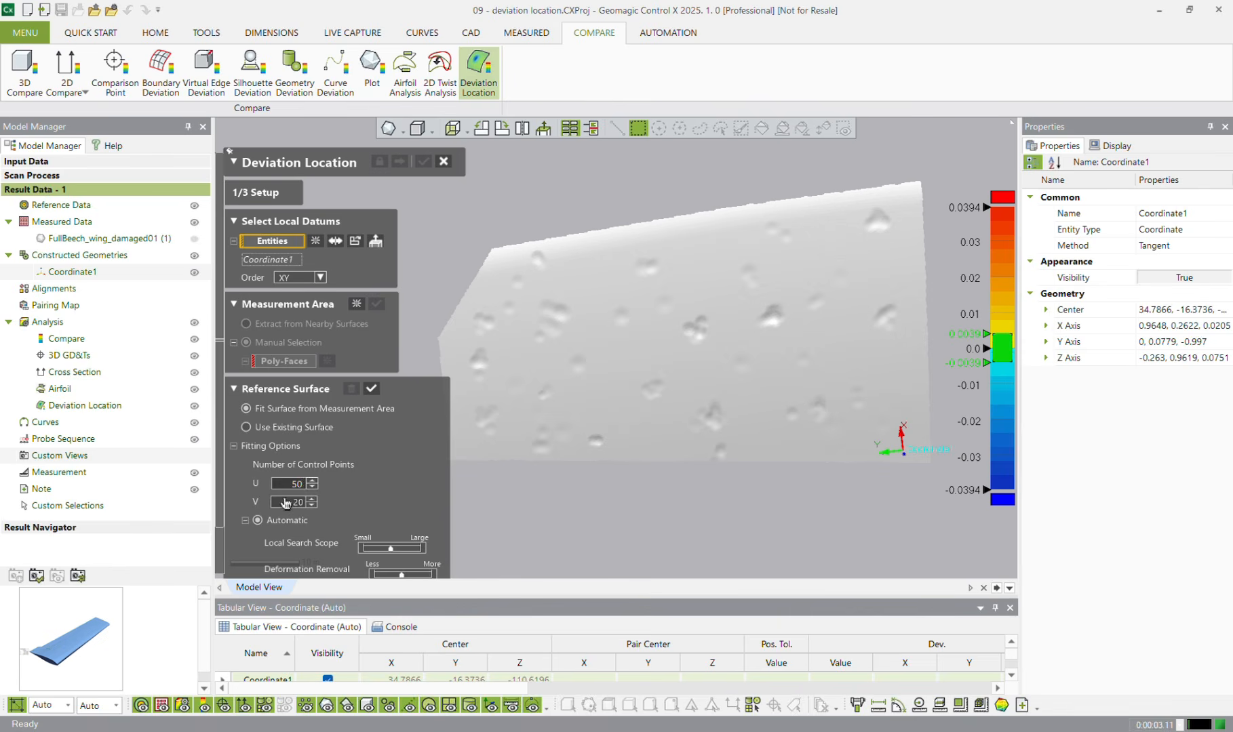
pyautogui.doubleClick(285, 502)
pyautogui.click(564, 503)
# Step: Raise Deformation Removal slightly, fit the reference surface from the measurement area, and proceed to object classification
pyautogui.scroll(-1, 221, 421)
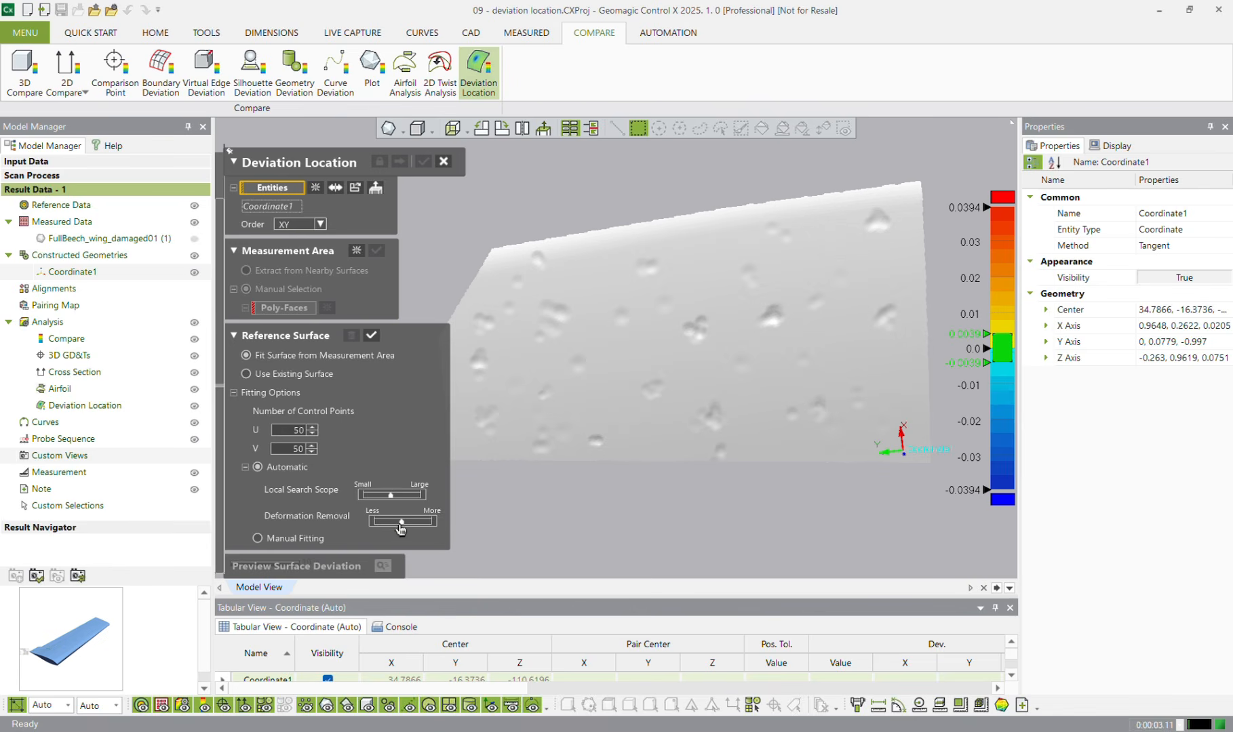
pyautogui.moveTo(401, 529); pyautogui.dragTo(407, 529)
pyautogui.click(371, 336)
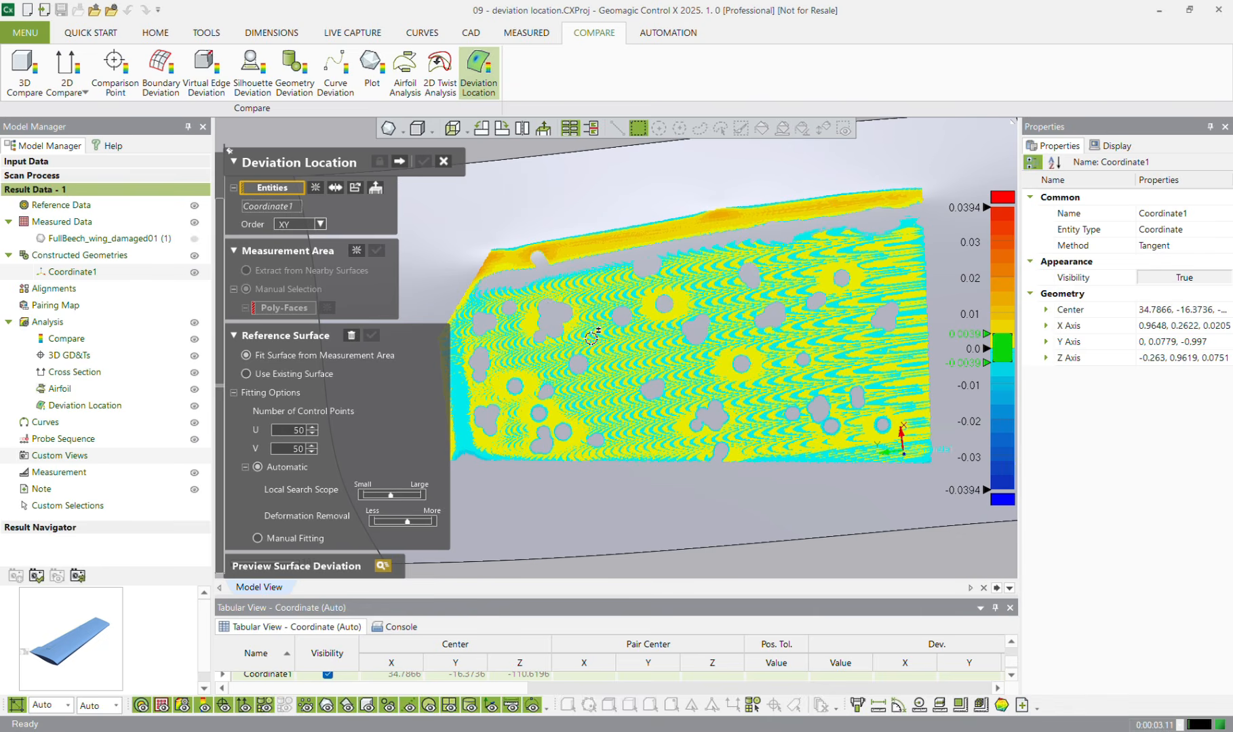
pyautogui.click(398, 165)
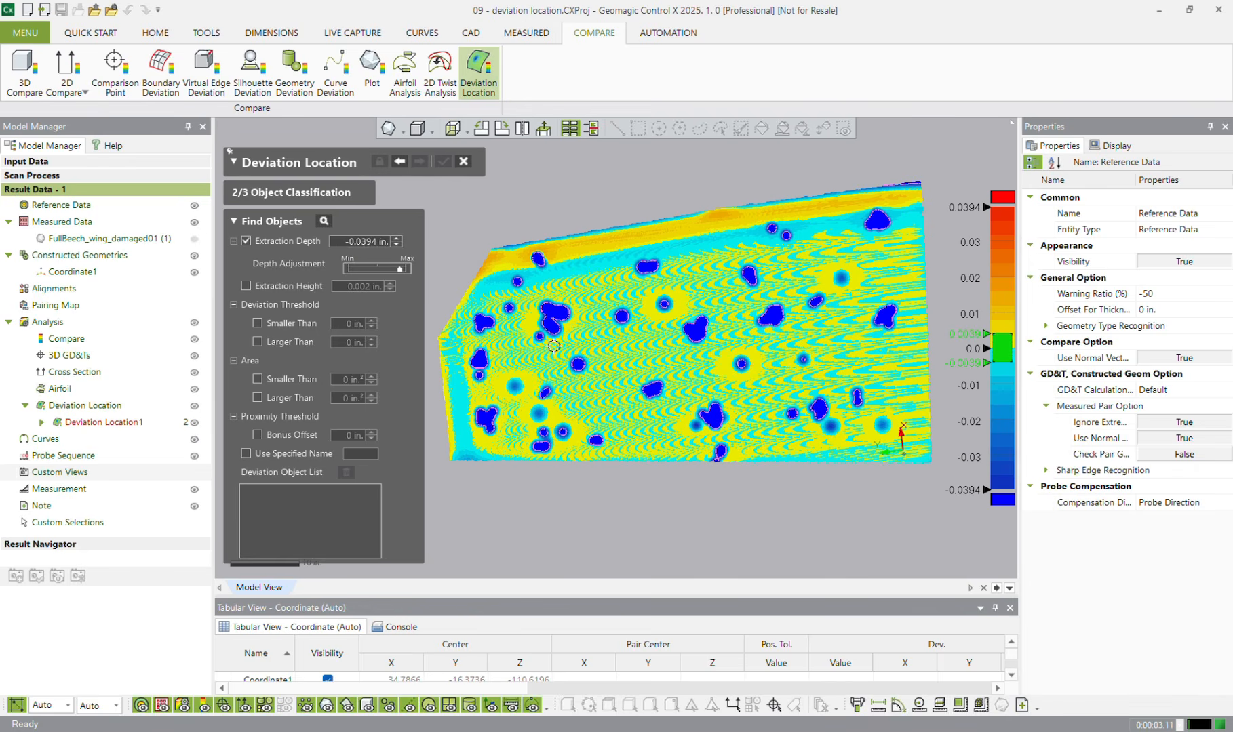
# Step: Set the extraction depth for finding deviation objects to -0.25 in
pyautogui.scroll(5, 559, 357)
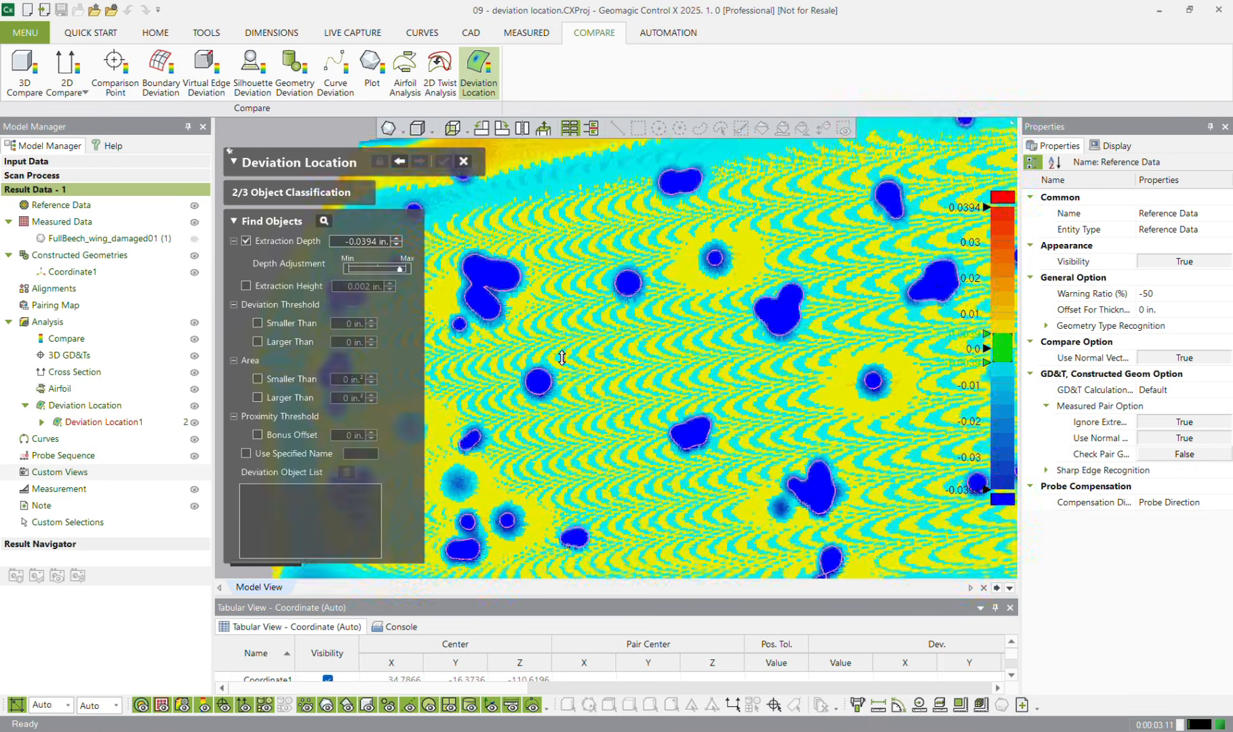
pyautogui.scroll(-6, 578, 253)
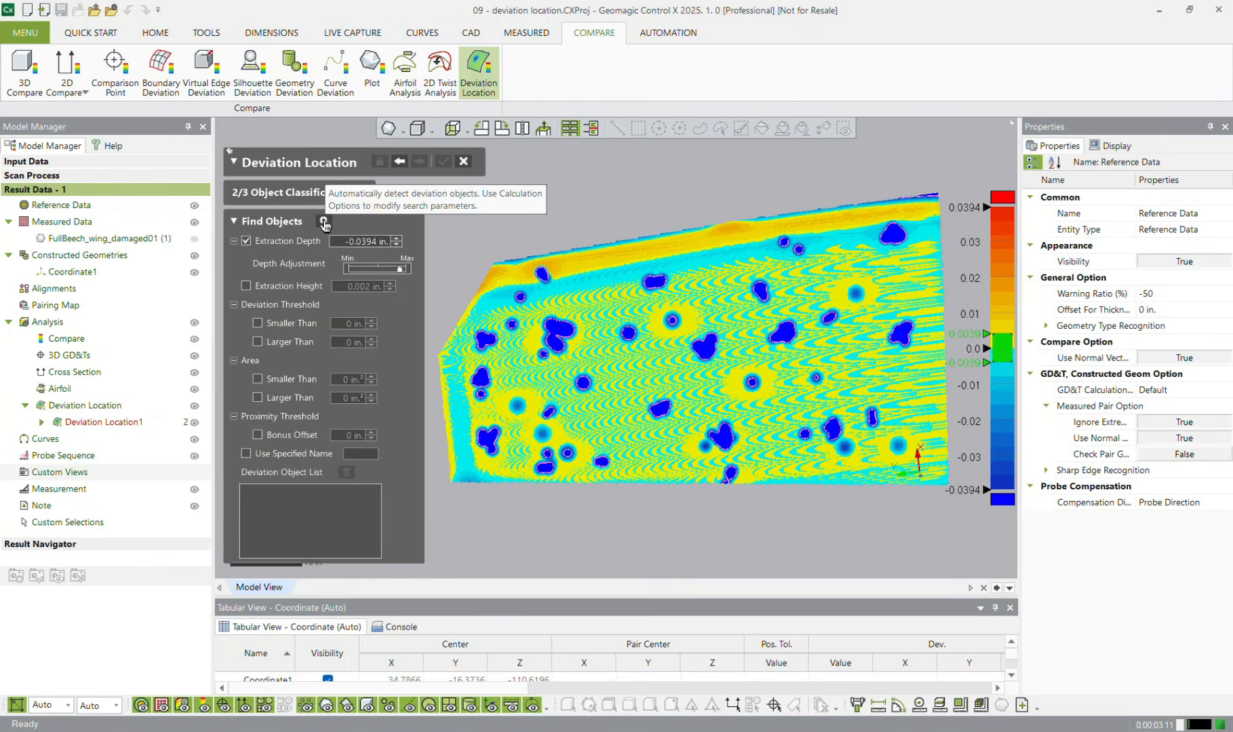
pyautogui.click(356, 242)
pyautogui.press('BackSpace')
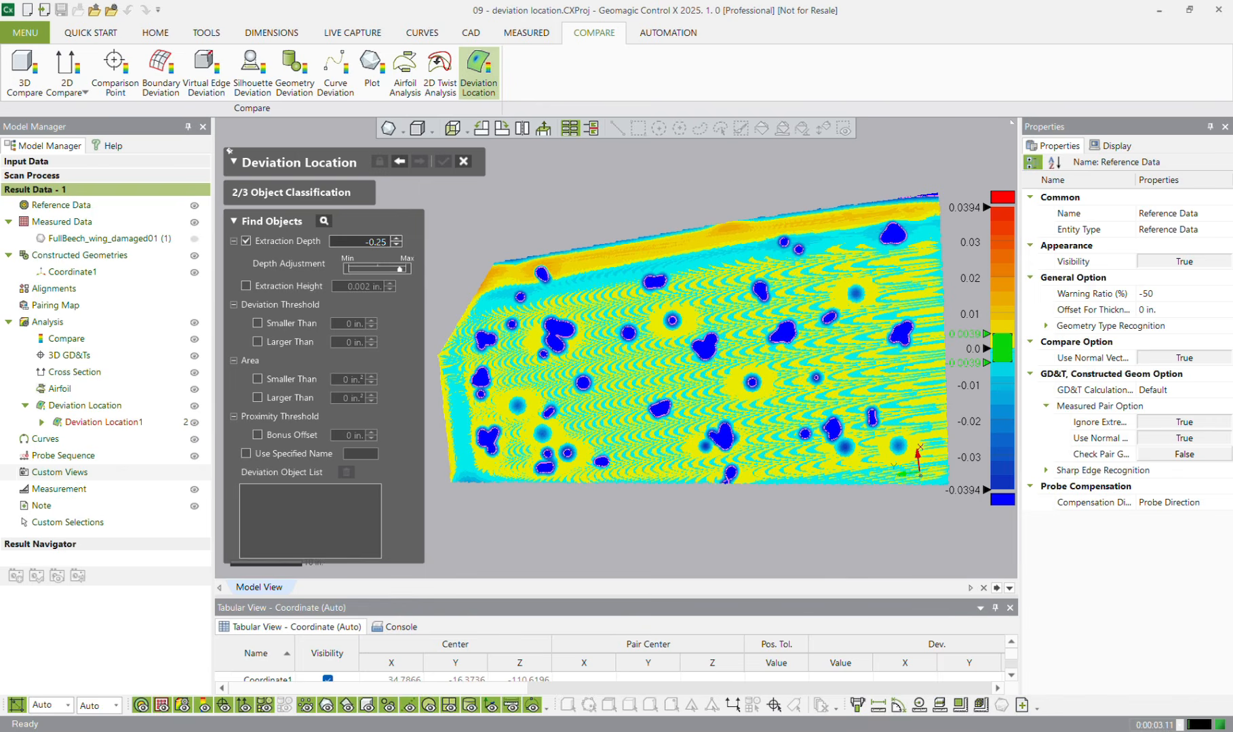
pyautogui.write('-0.25')
pyautogui.press('Return')
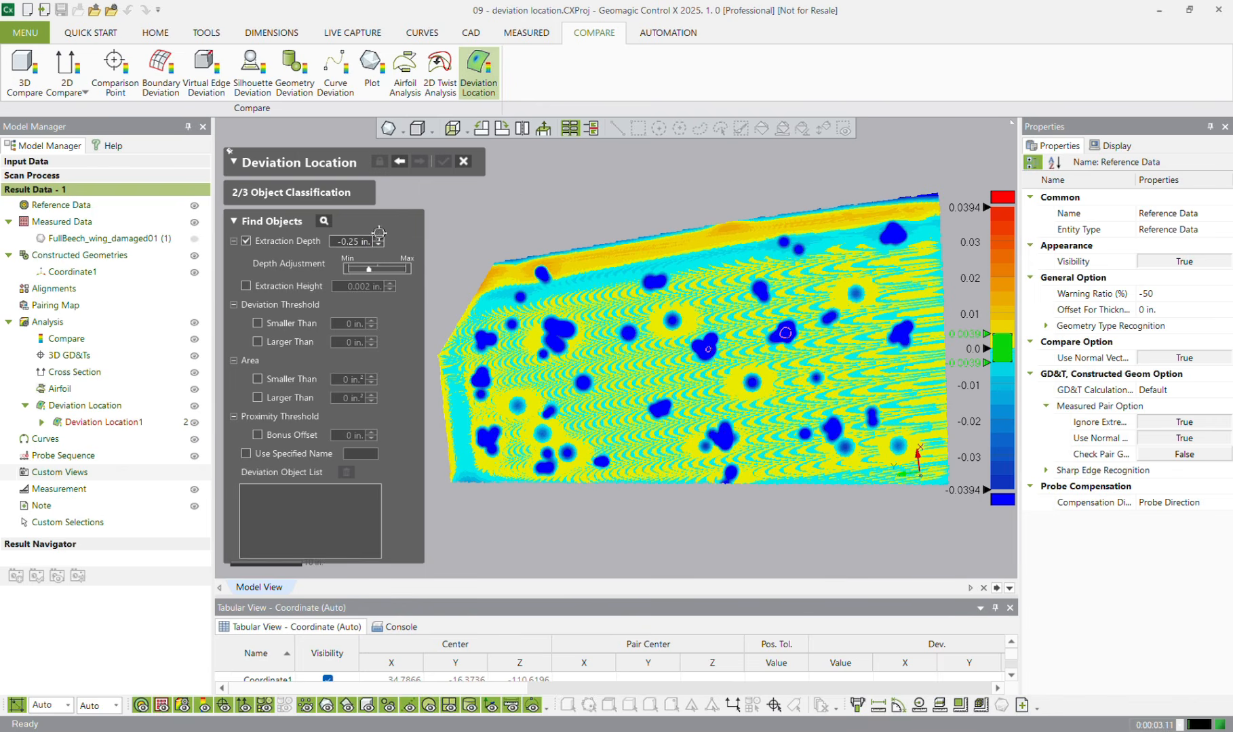
# Step: Change the extraction depth to -0.125 in
pyautogui.click(353, 241)
pyautogui.click(358, 241)
pyautogui.write('1')
pyautogui.press('Return')
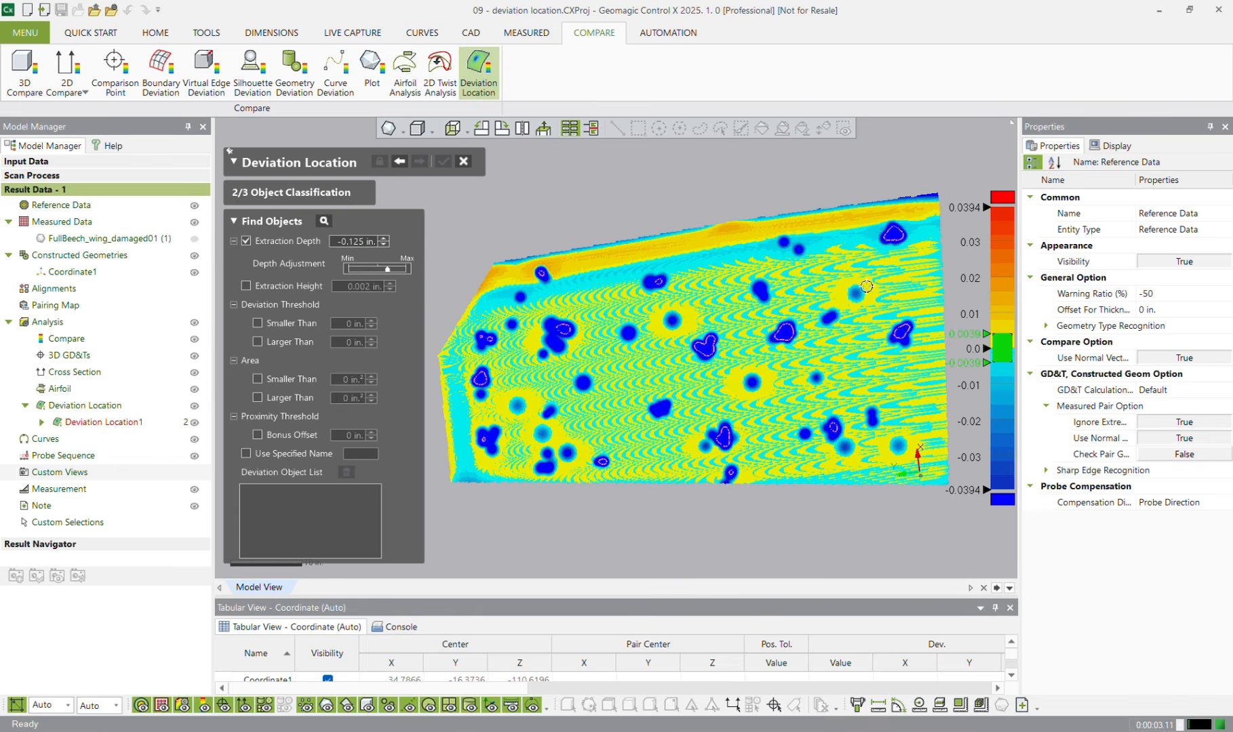
# Step: Examine the extraction outlines inside the dents on the deviation map, close up and from several angles
pyautogui.scroll(4, 497, 406)
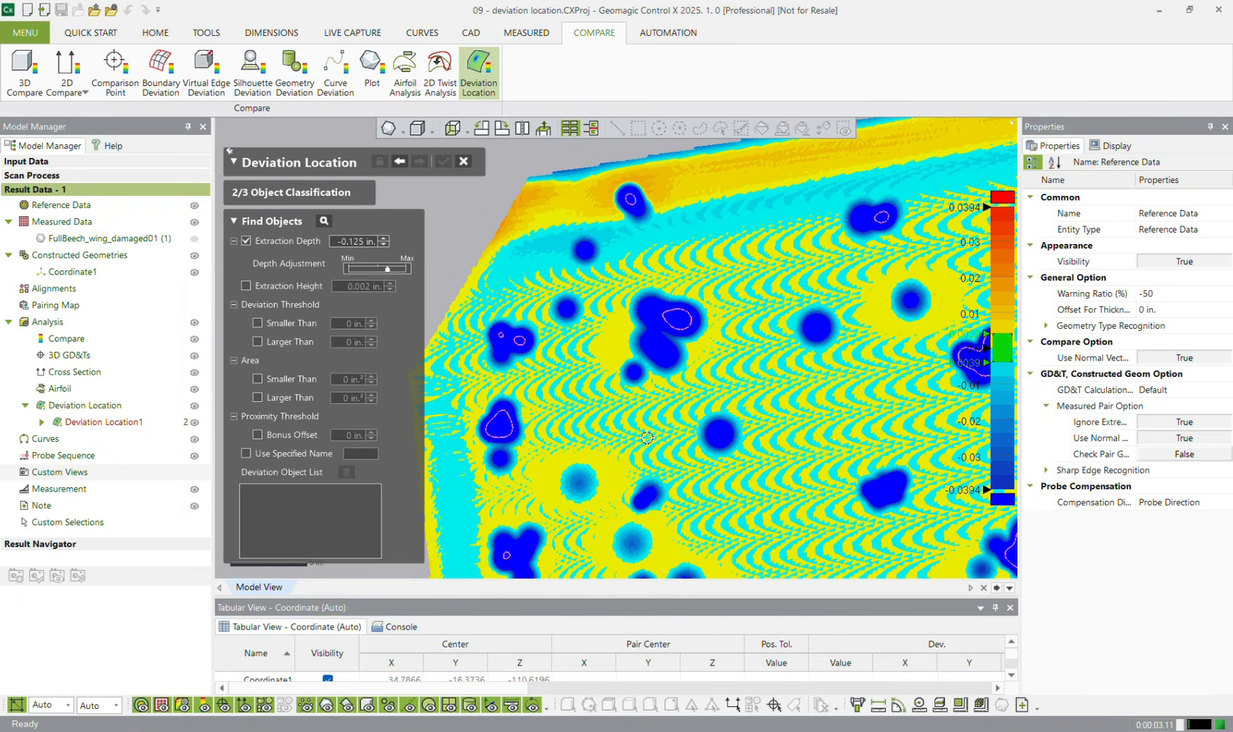
pyautogui.moveTo(646, 437); pyautogui.dragTo(653, 229, button='right')
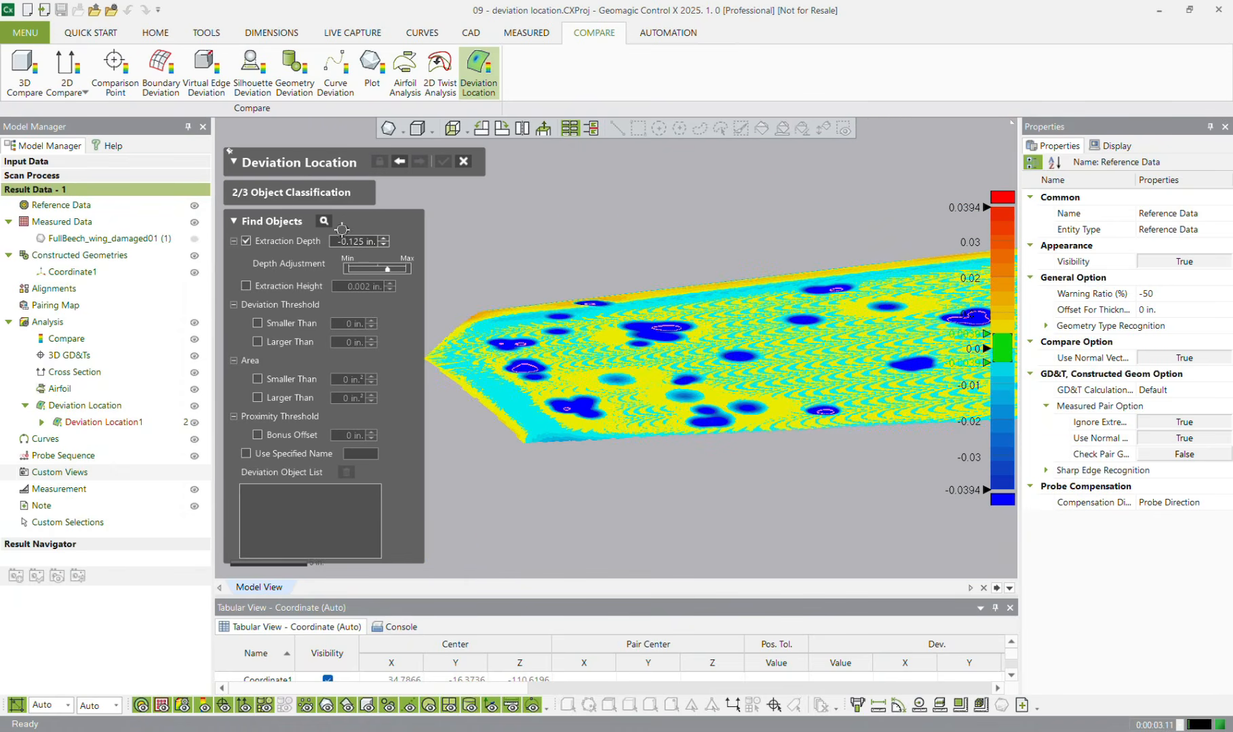
pyautogui.moveTo(759, 392); pyautogui.dragTo(736, 508, button='right')
pyautogui.scroll(-3, 690, 421)
pyautogui.keyDown('ctrl'); pyautogui.moveTo(691, 421); pyautogui.dragTo(642, 435, button='right'); pyautogui.keyUp('ctrl')
pyautogui.moveTo(676, 402); pyautogui.dragTo(614, 422, button='right')
pyautogui.moveTo(567, 331); pyautogui.dragTo(402, 322, button='right')
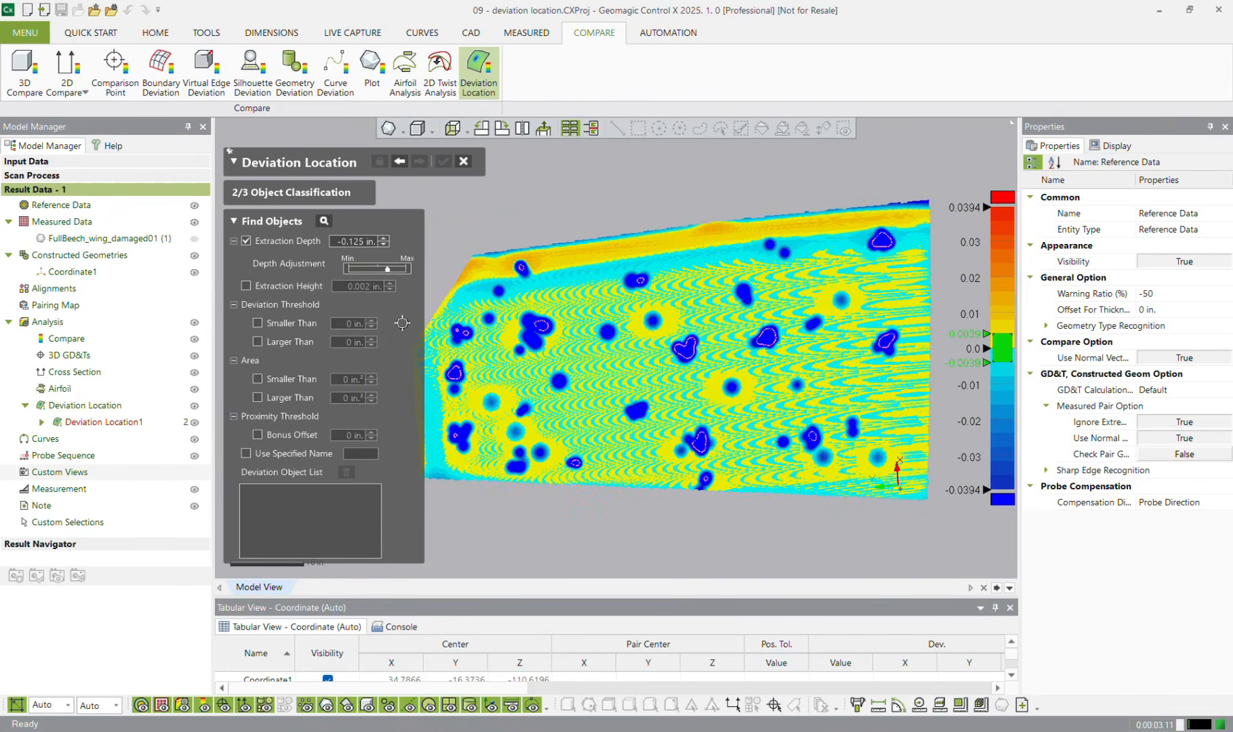
# Step: Enable the Larger Than deviation threshold at 0.1 in and find the deviation objects
pyautogui.click(257, 342)
pyautogui.click(372, 343)
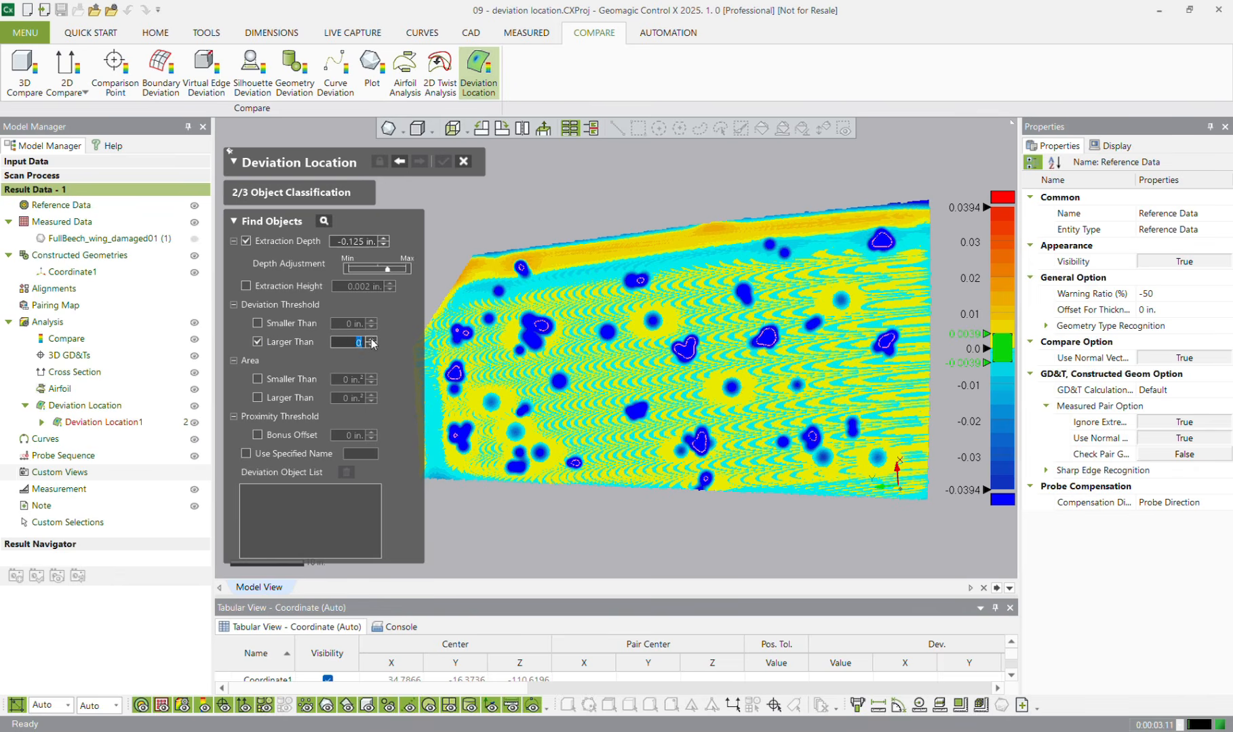
pyautogui.write('0.1')
pyautogui.click(324, 224)
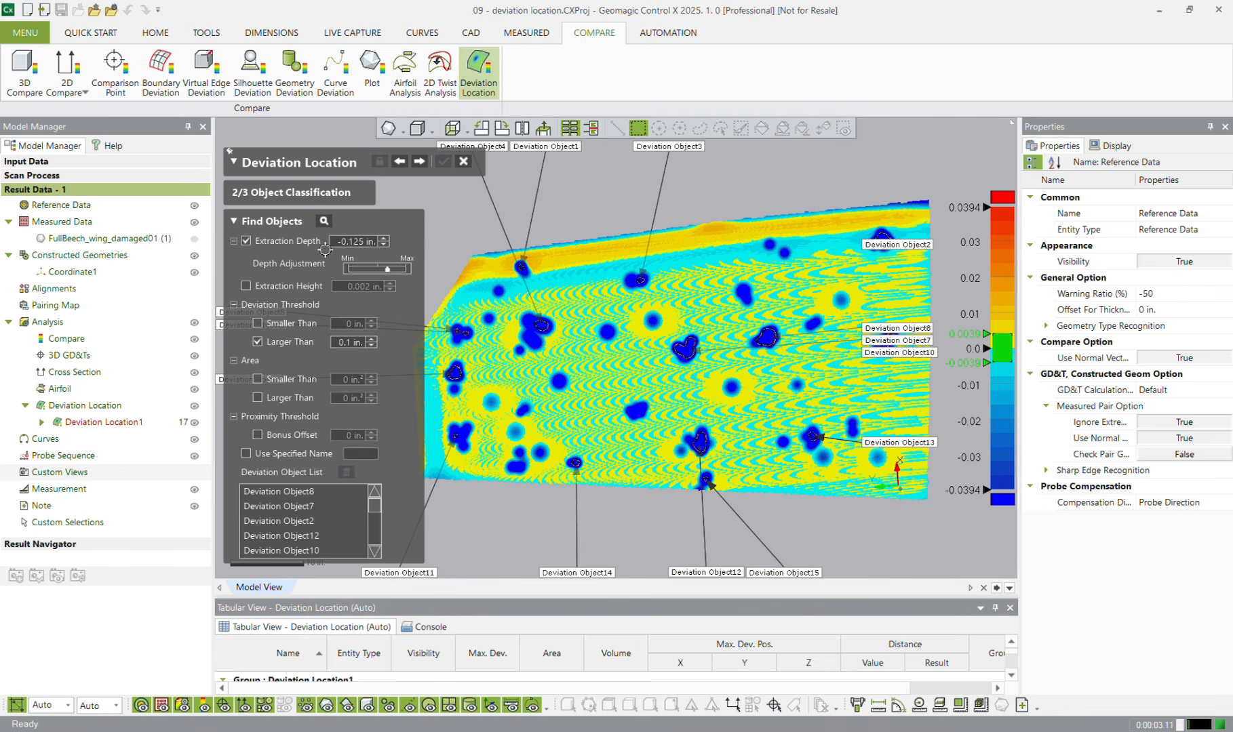
# Step: Try finding deviation objects with the Larger Than threshold at 0.2 in and at 0.3 in
pyautogui.click(373, 343)
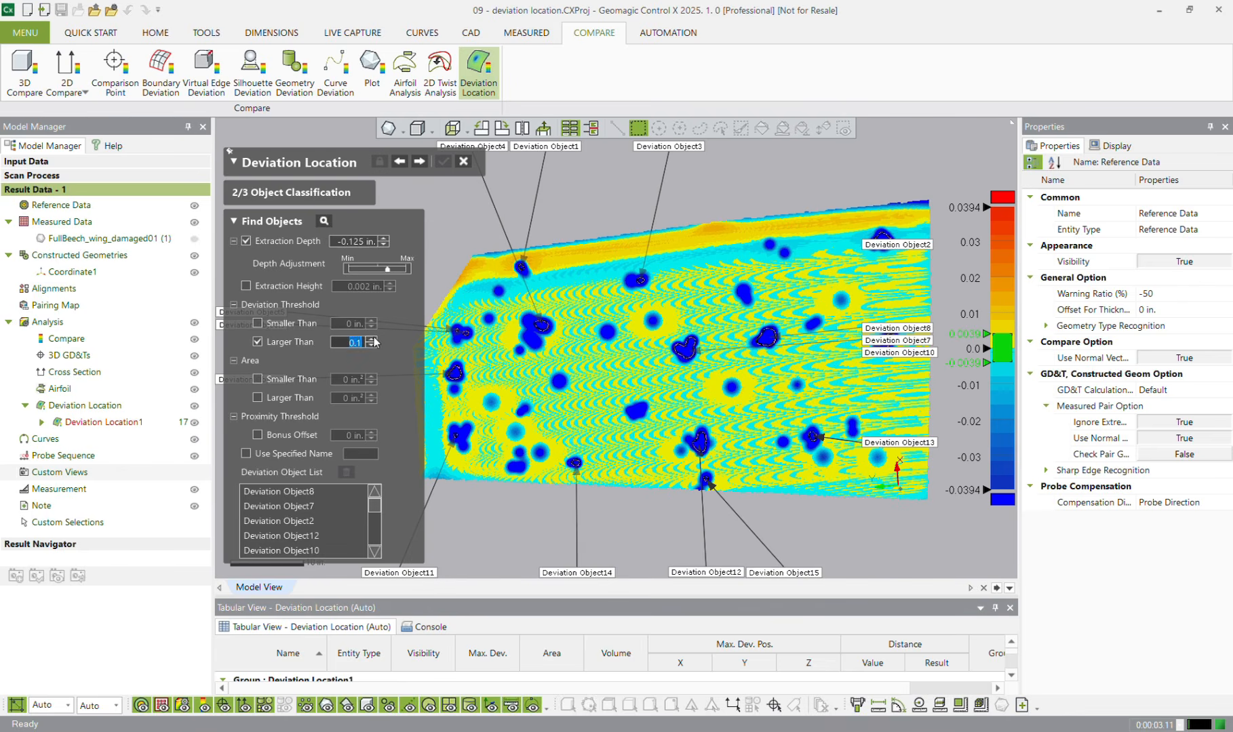
pyautogui.click(324, 223)
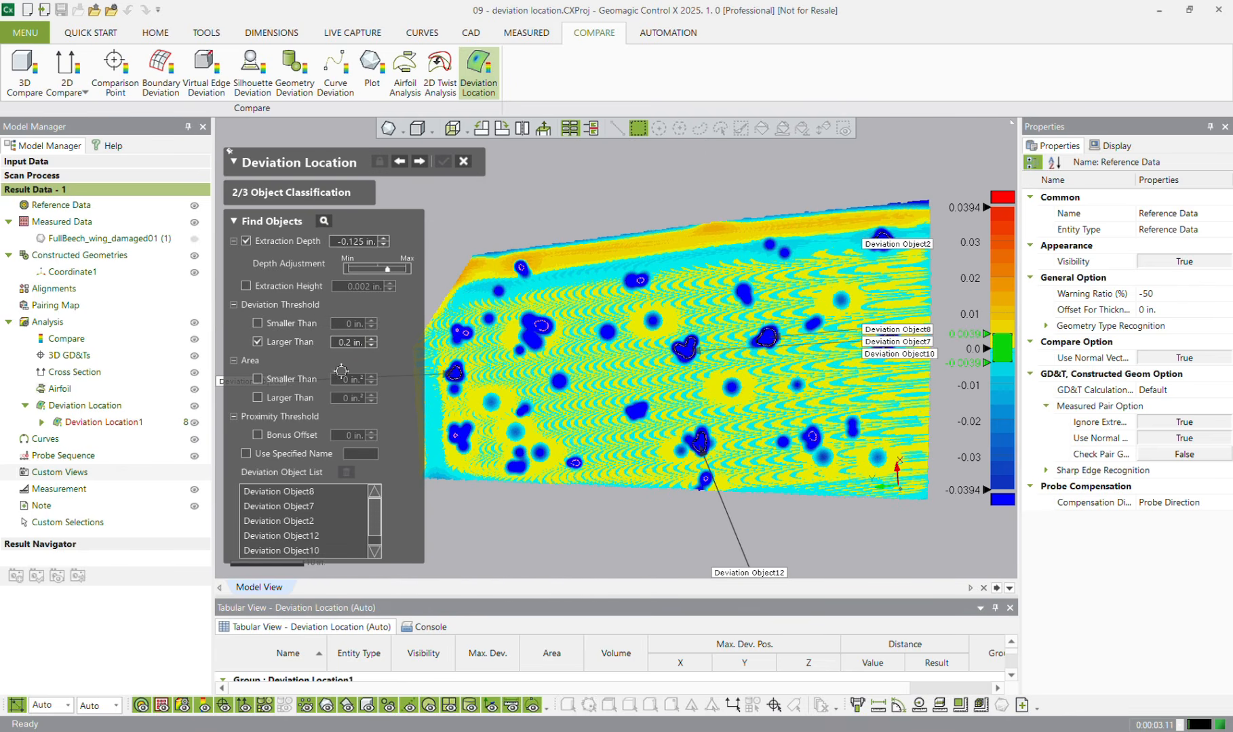
pyautogui.click(372, 339)
pyautogui.click(373, 340)
pyautogui.click(323, 225)
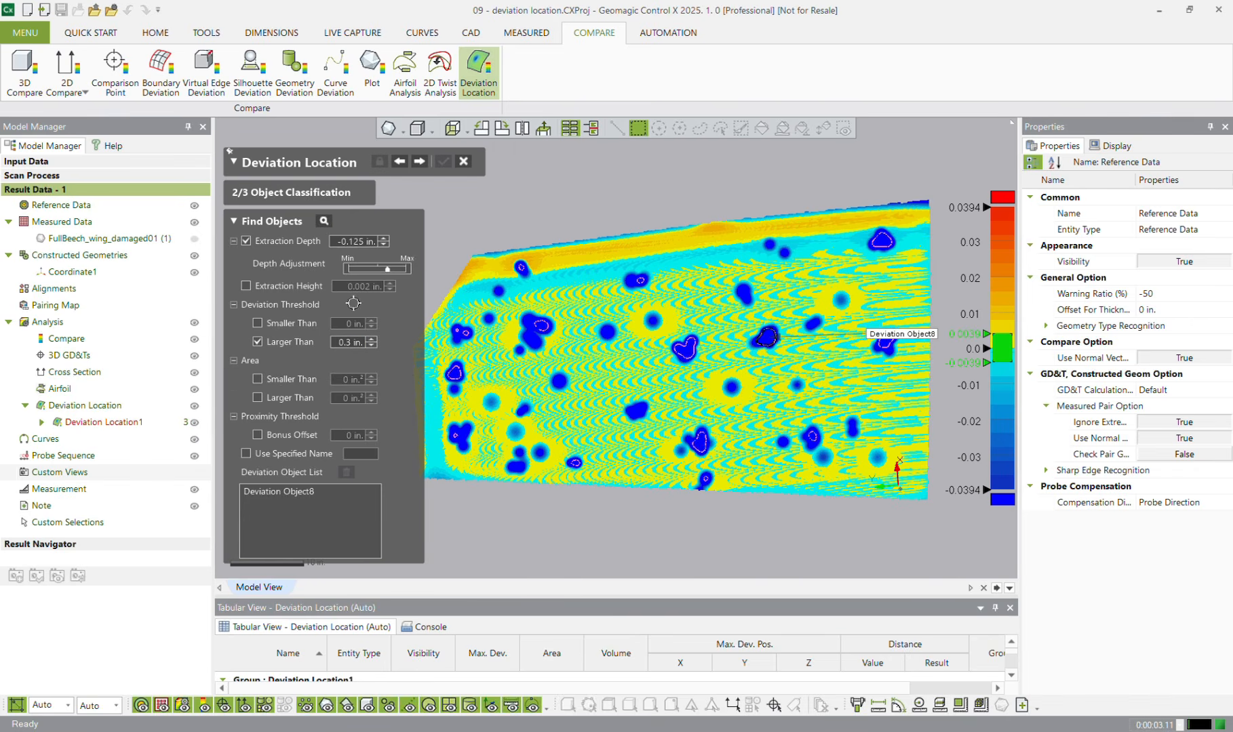
# Step: Try finding deviation objects with the Larger Than threshold at 0.25 in and at 0.15 in
pyautogui.click(372, 347)
pyautogui.press('Return')
pyautogui.click(324, 224)
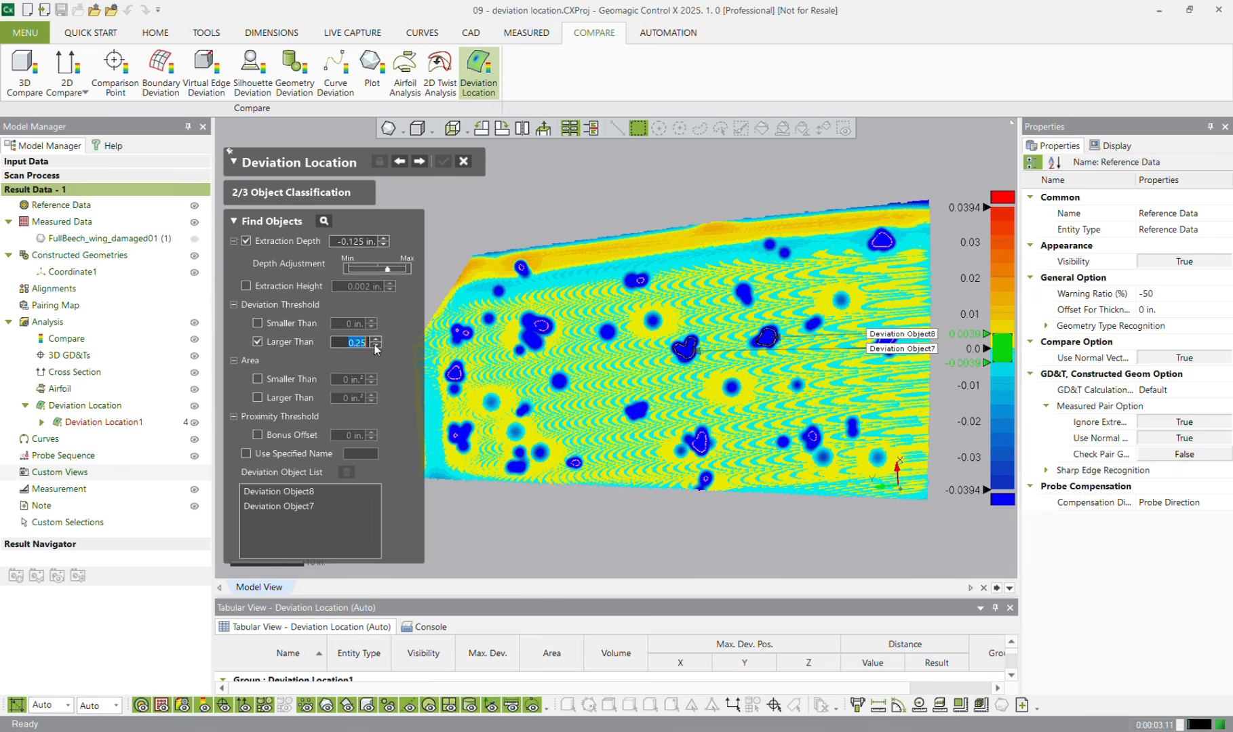
pyautogui.click(324, 223)
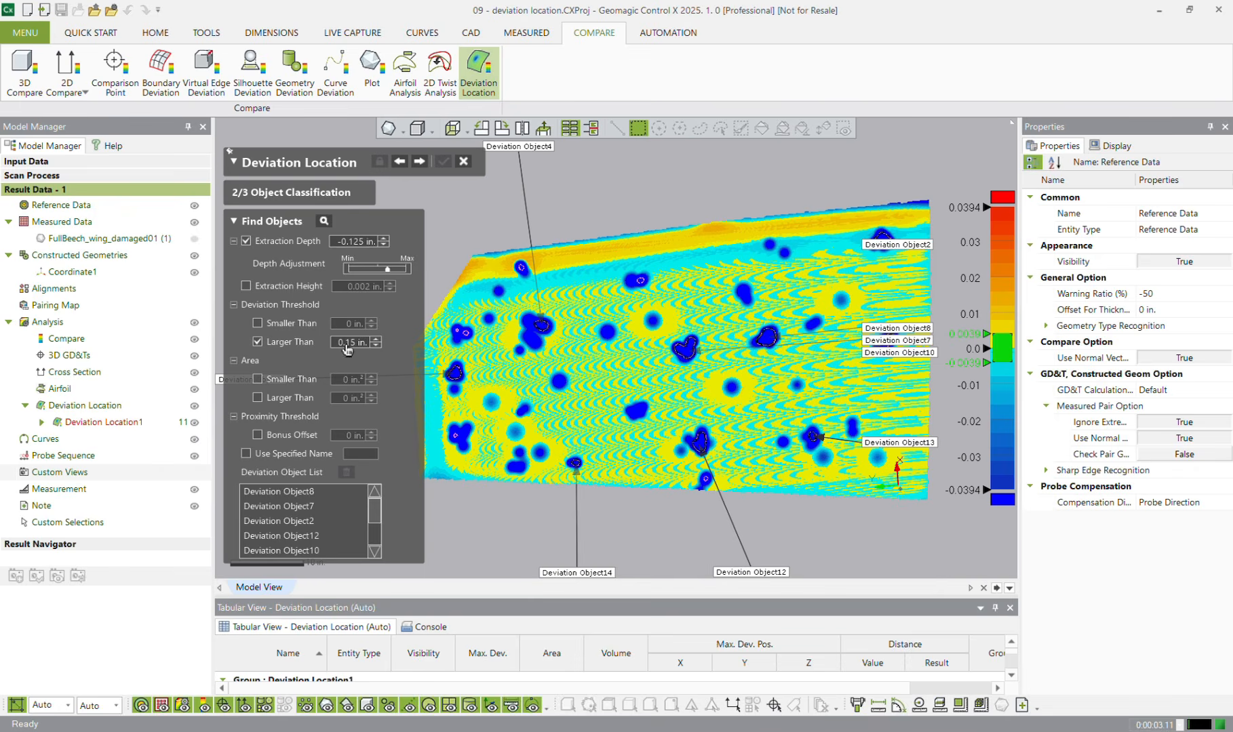
# Step: Set the Larger Than deviation threshold to 0.2 in and find the deviation objects again
pyautogui.doubleClick(348, 345)
pyautogui.press('Return')
pyautogui.click(324, 224)
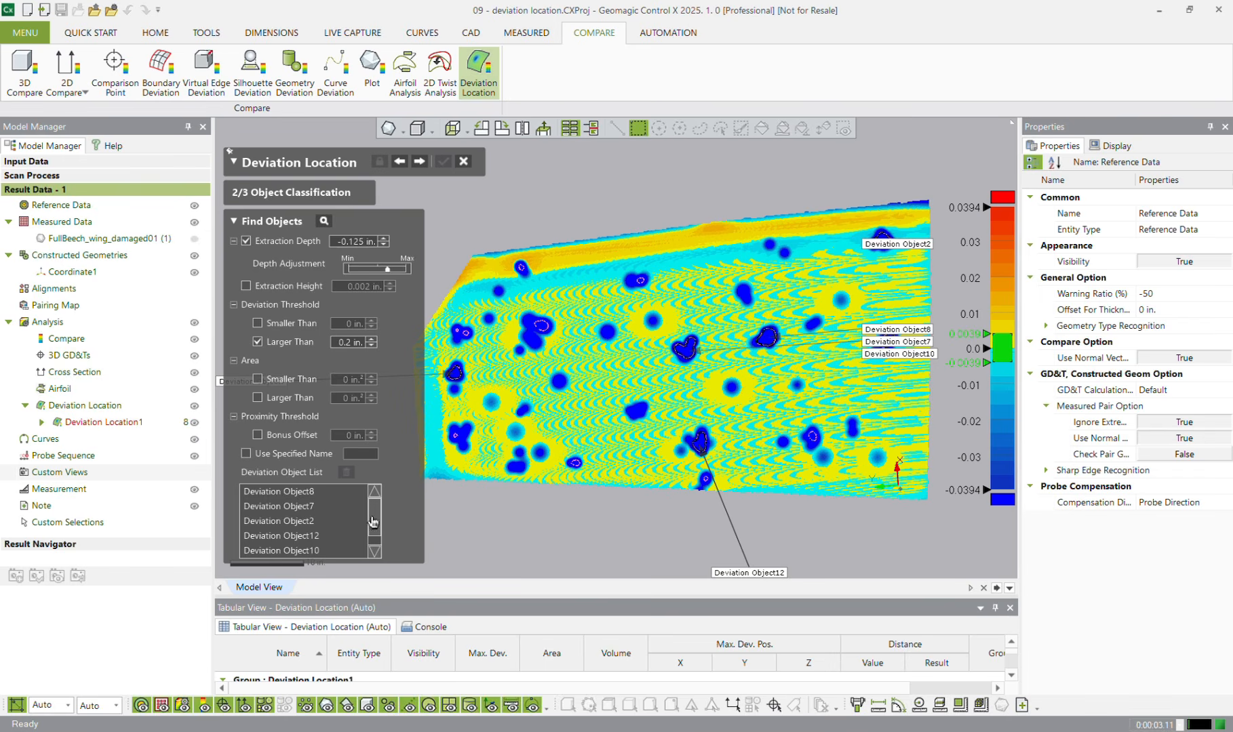
# Step: Advance the Deviation Location analysis to the Create Inspection Feature stage and turn on Show Tolerance Color for the wing's color map
pyautogui.click(421, 163)
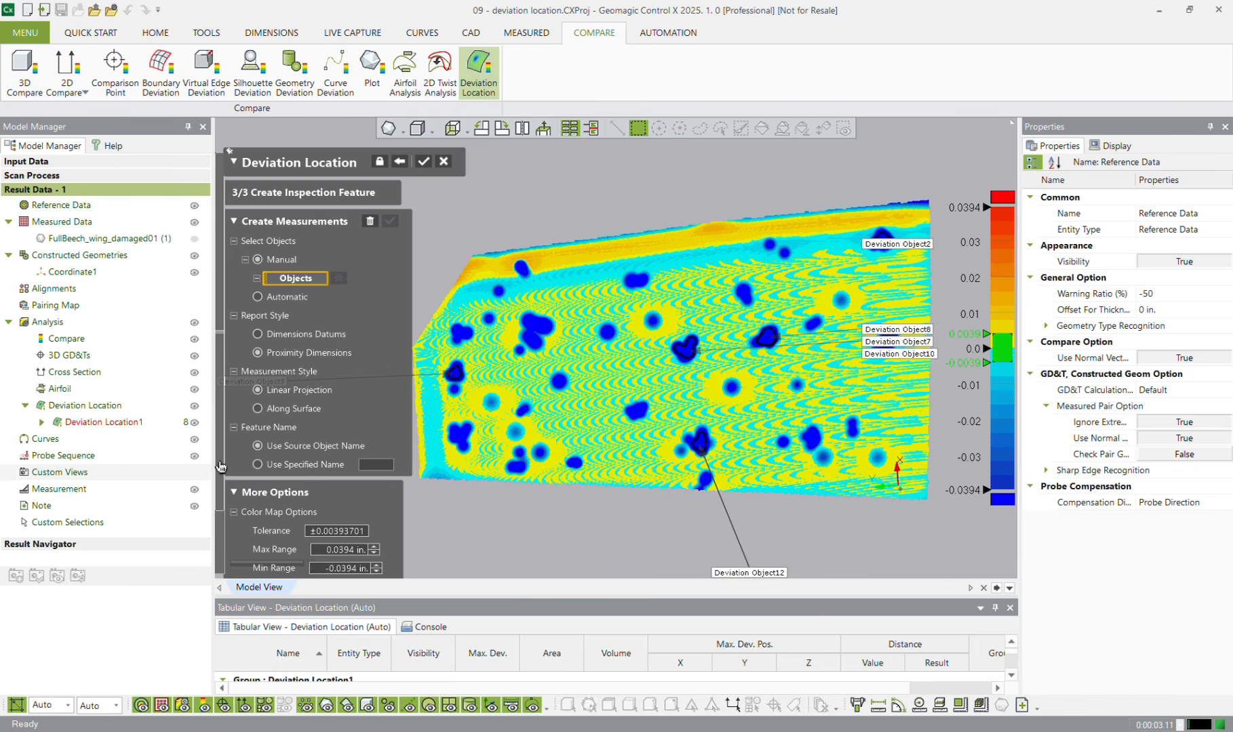
pyautogui.moveTo(219, 467); pyautogui.dragTo(219, 548)
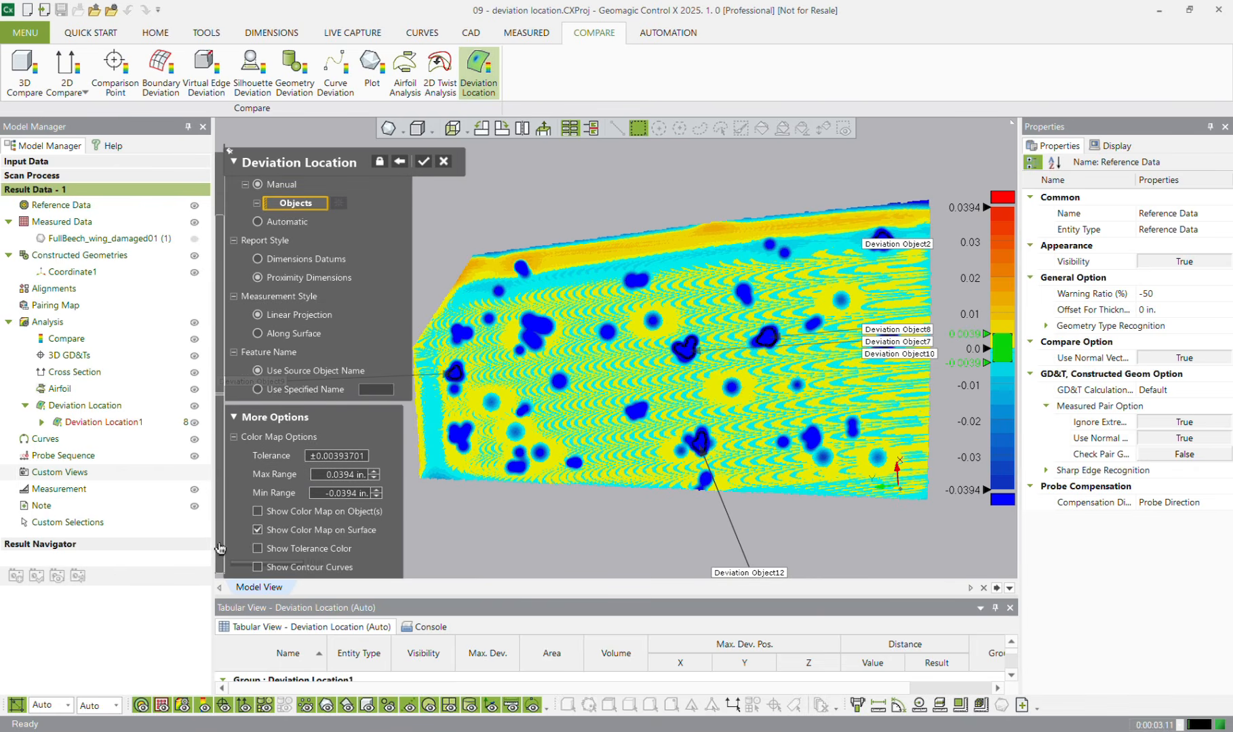
pyautogui.click(287, 550)
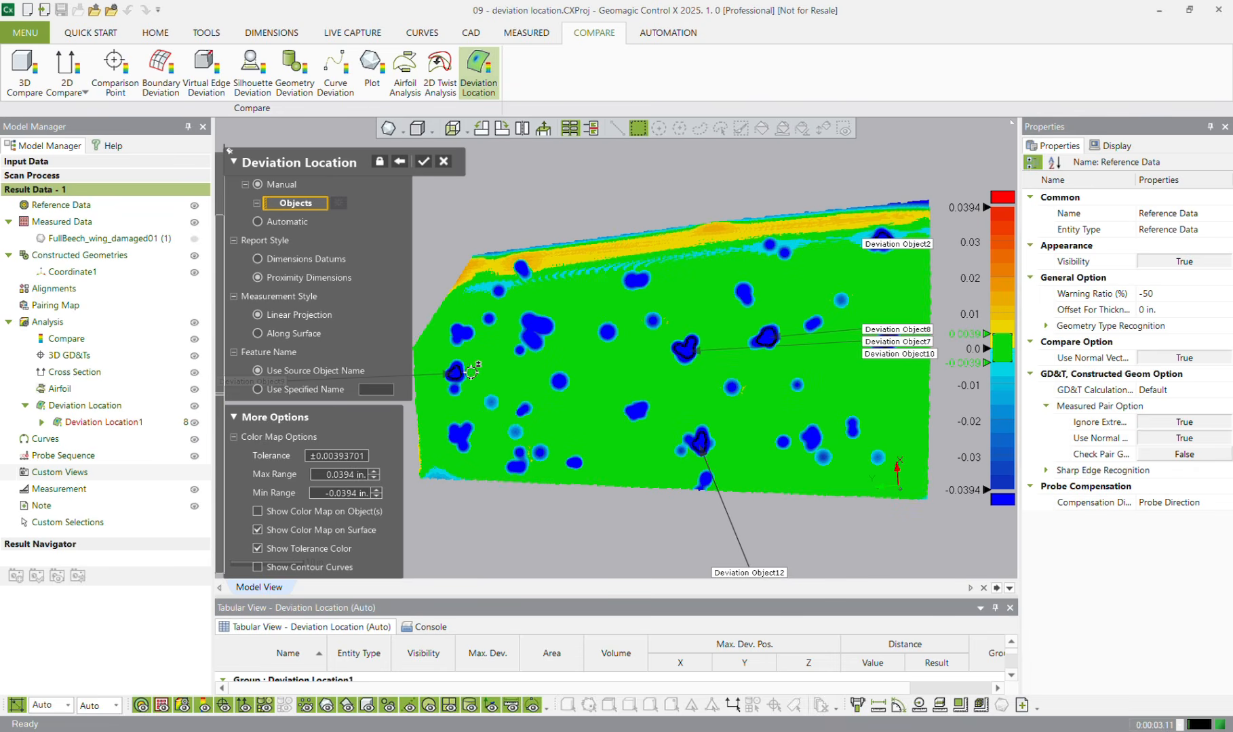
pyautogui.scroll(3, 605, 406)
pyautogui.keyDown('ctrl'); pyautogui.moveTo(632, 377); pyautogui.dragTo(741, 384, button='right'); pyautogui.keyUp('ctrl')
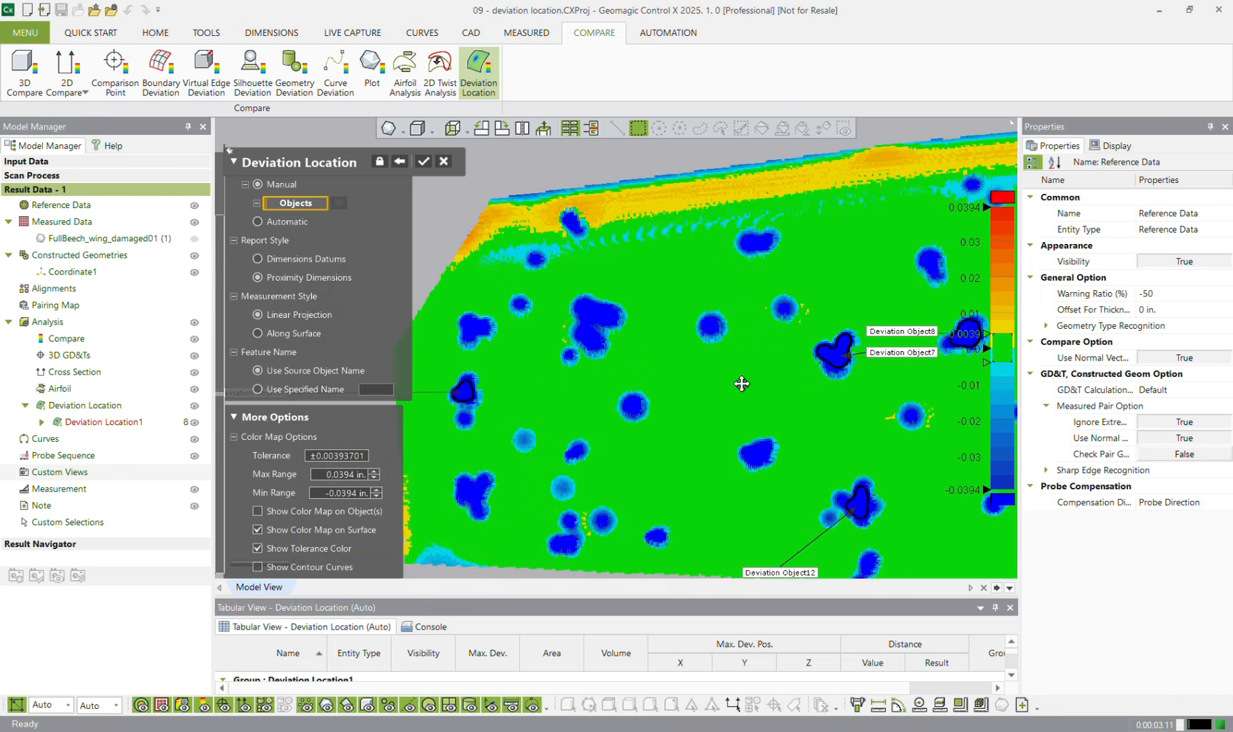
pyautogui.scroll(-3, 568, 388)
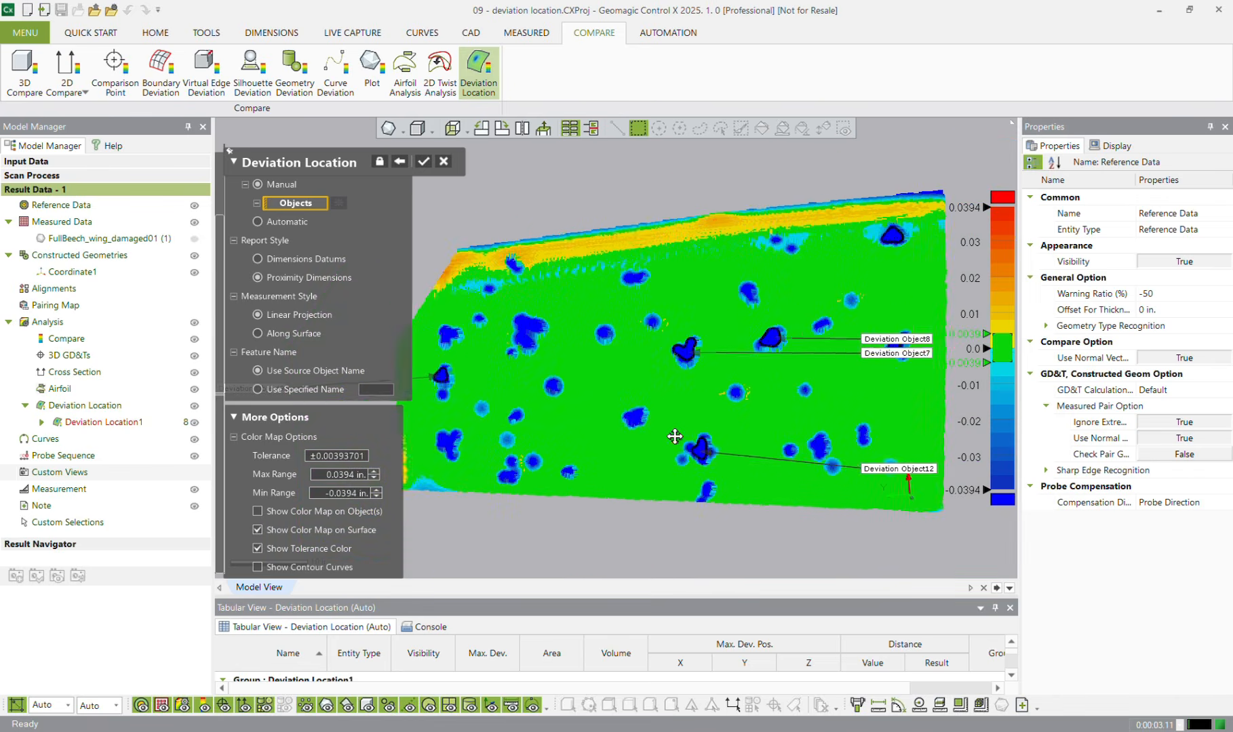
pyautogui.moveTo(674, 436); pyautogui.dragTo(582, 298, button='right')
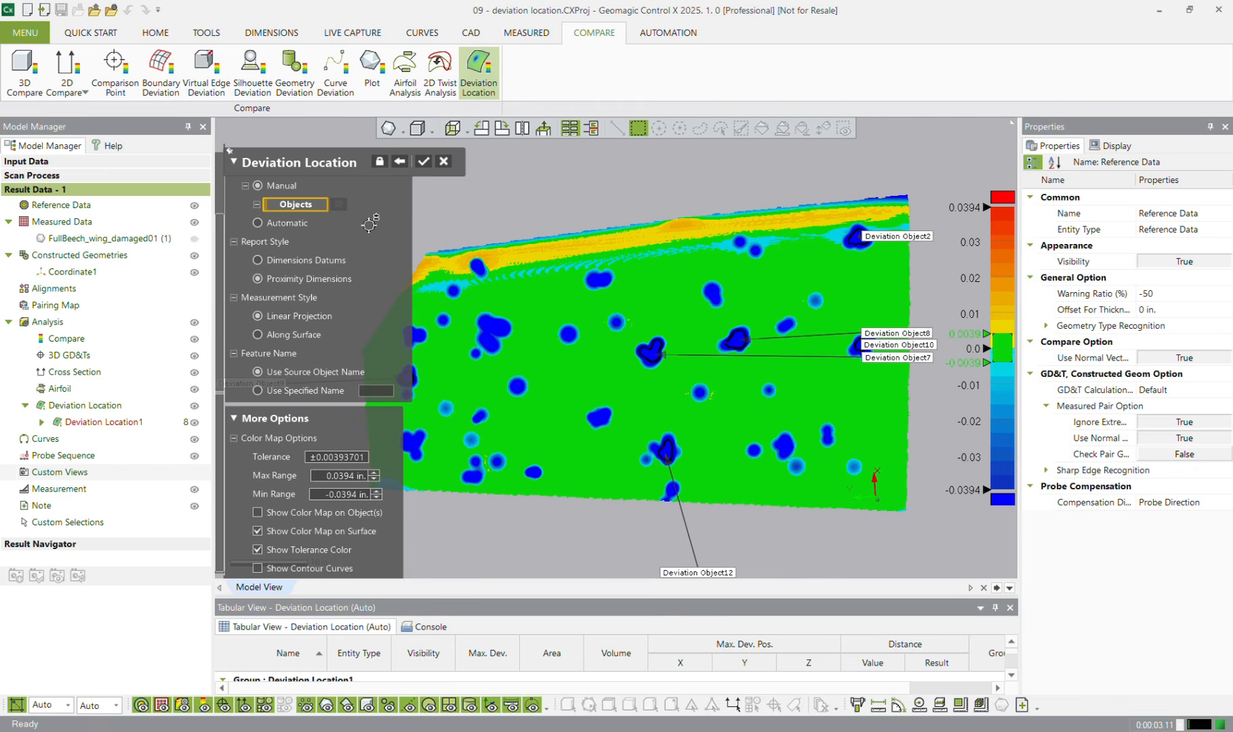
# Step: Manually select Deviation Objects 12, 7, 8, 2, 10 and 9 on the wing as the objects to measure
pyautogui.click(296, 319)
pyautogui.scroll(1, 223, 273)
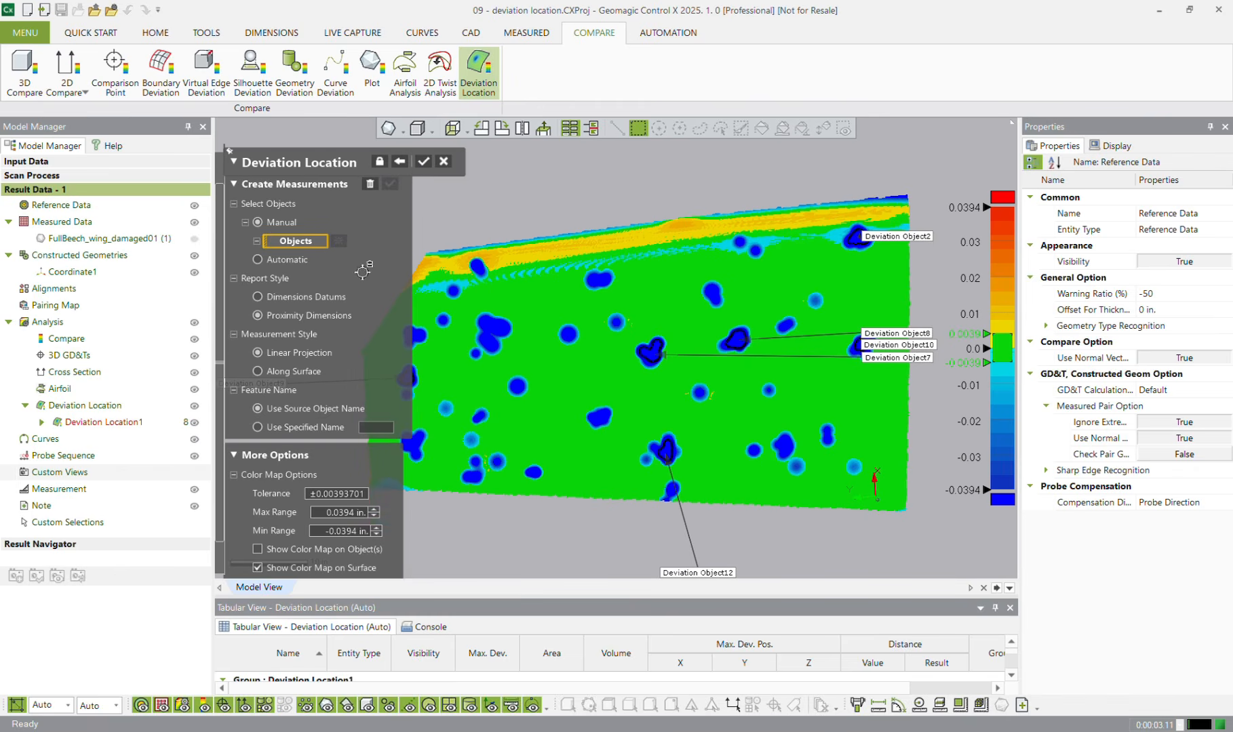
pyautogui.click(666, 451)
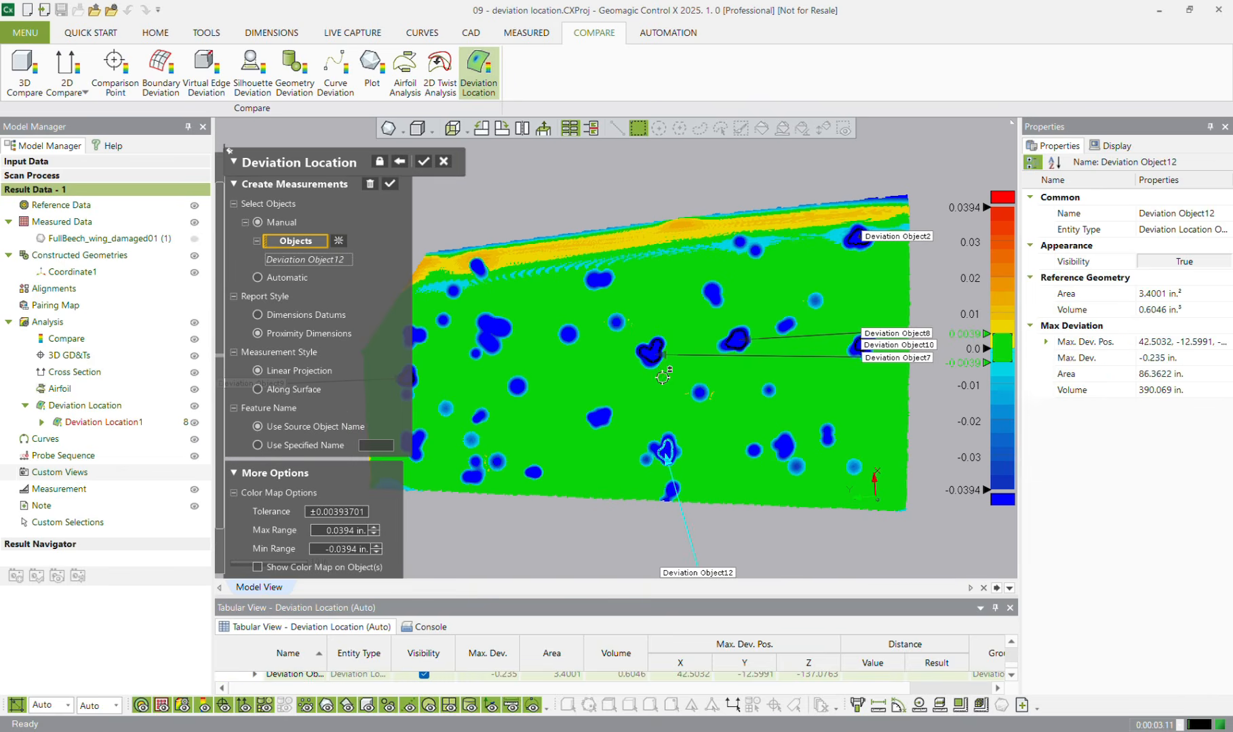
pyautogui.click(651, 351)
pyautogui.click(737, 342)
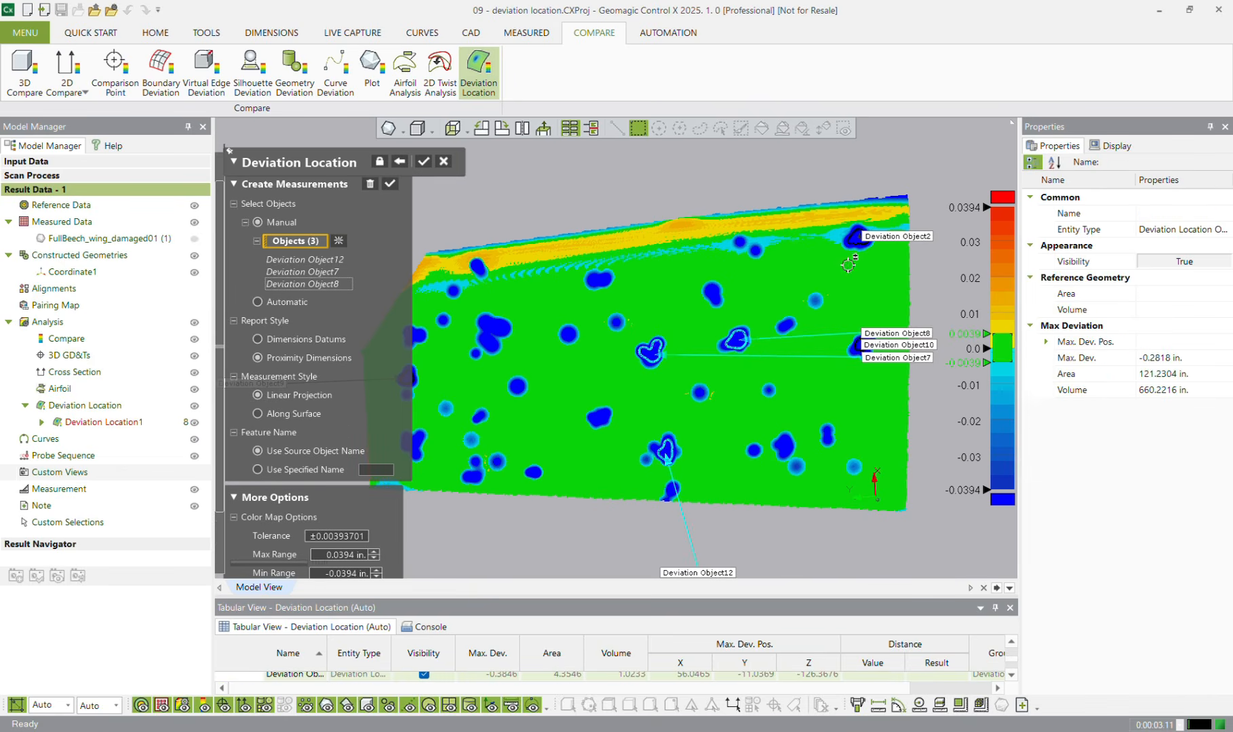
pyautogui.click(859, 244)
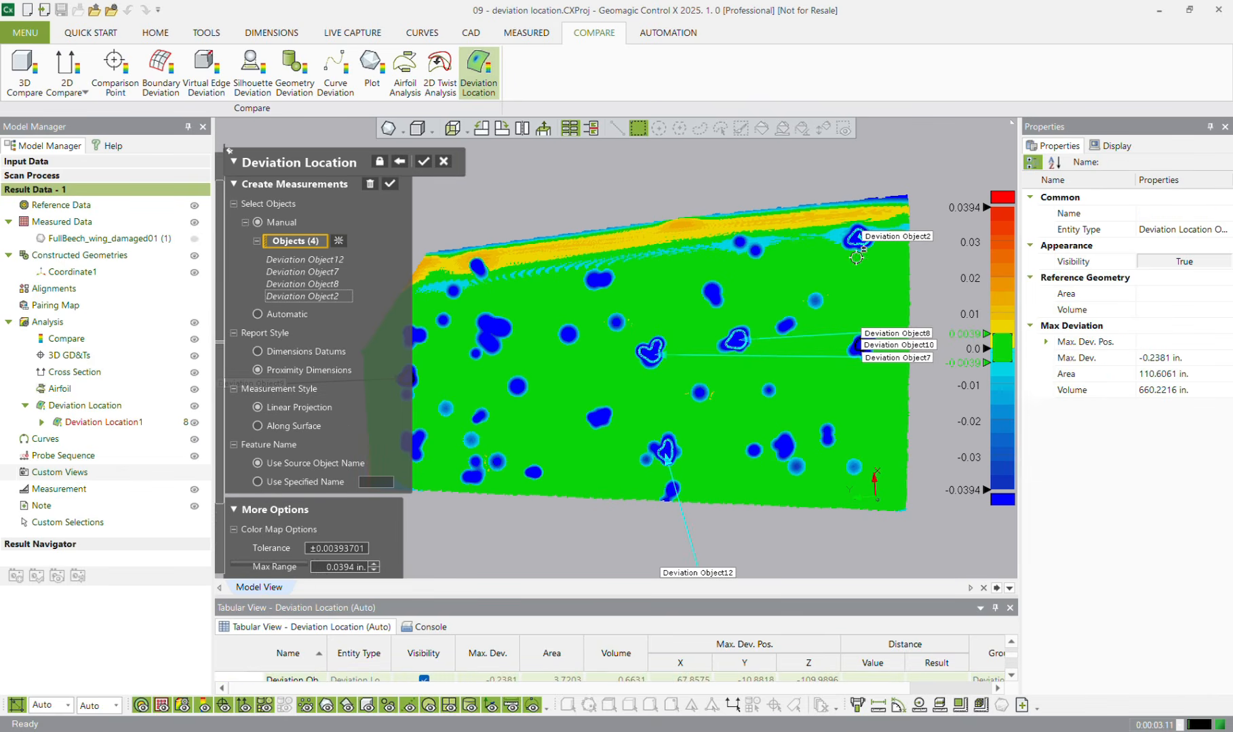
pyautogui.click(853, 347)
pyautogui.moveTo(653, 363); pyautogui.dragTo(660, 415, button='right')
pyautogui.click(520, 382)
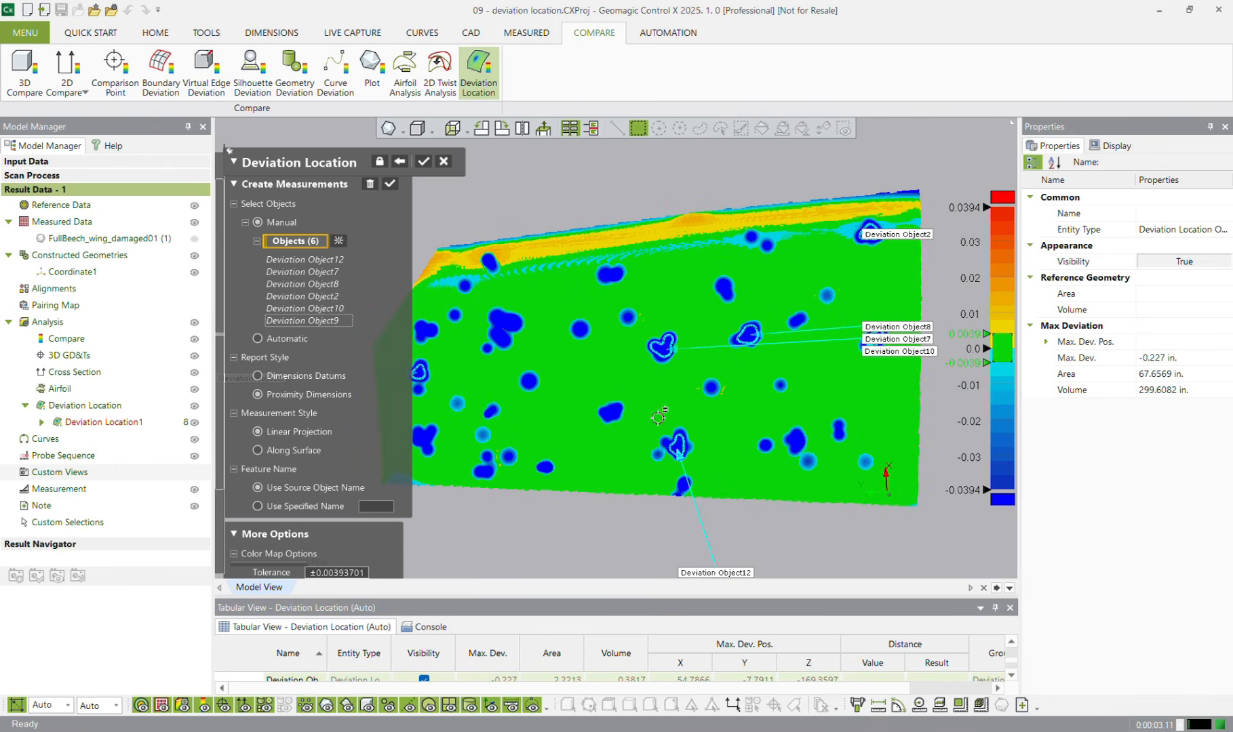
# Step: Set the report style to Dimensions Datums and create the datum distance and width measurements for the six selected objects
pyautogui.click(301, 377)
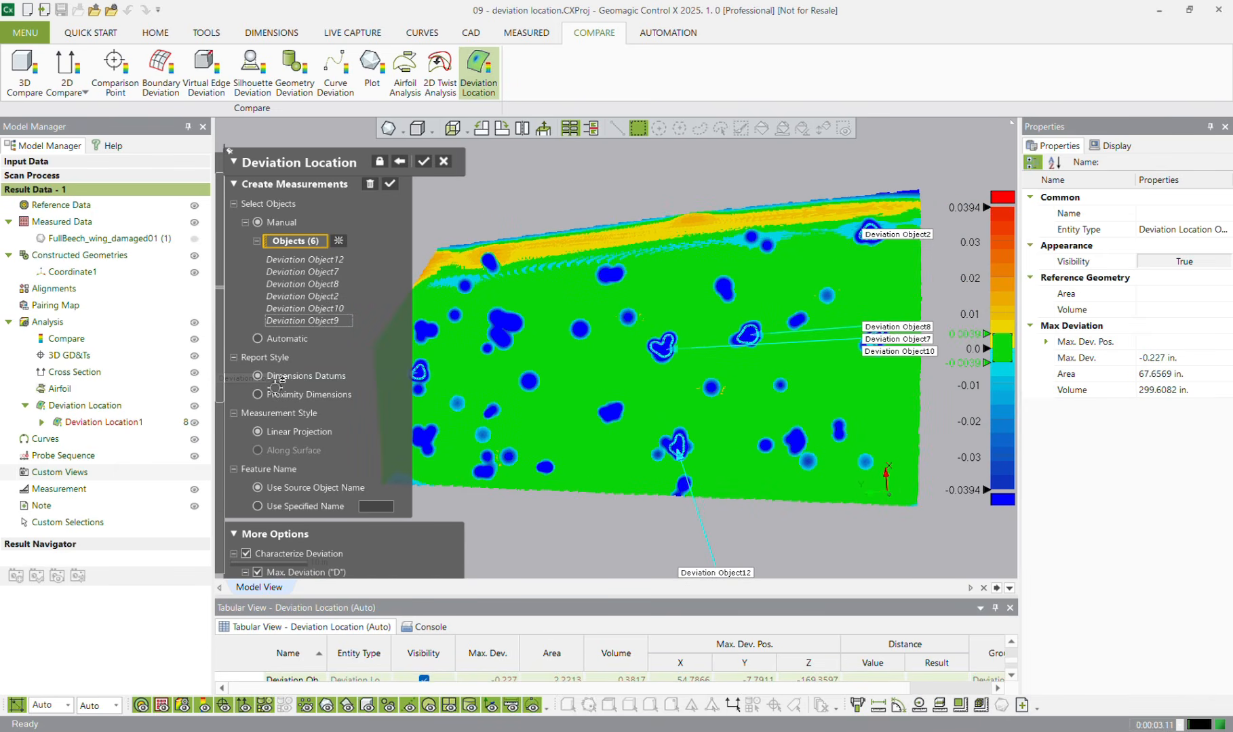
pyautogui.scroll(-3, 220, 473)
pyautogui.scroll(-1, 219, 473)
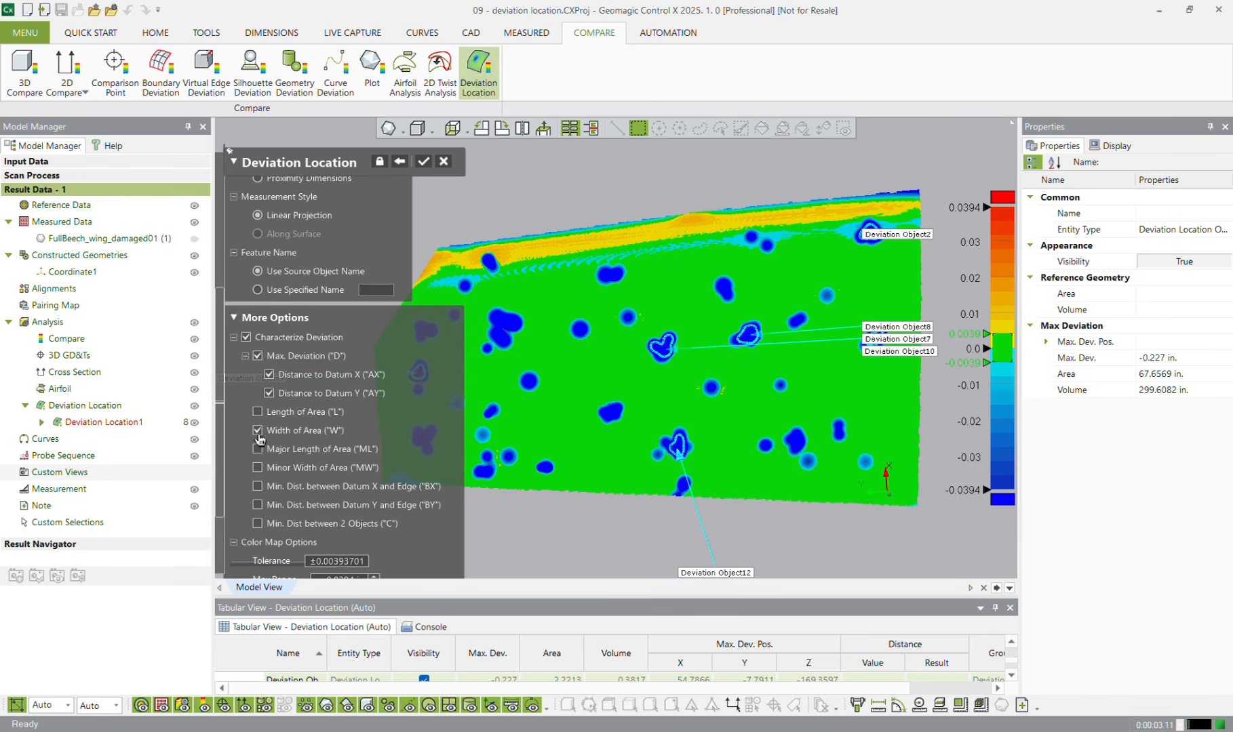
pyautogui.scroll(5, 219, 342)
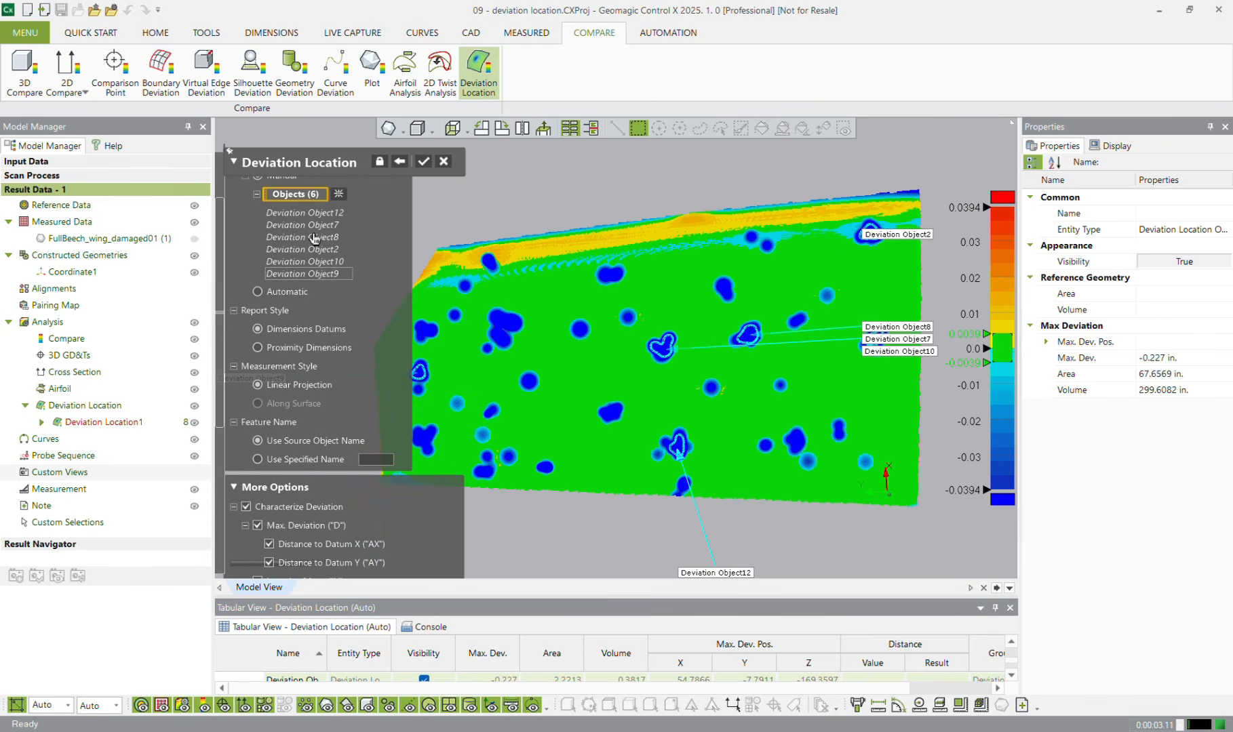
pyautogui.scroll(2, 224, 327)
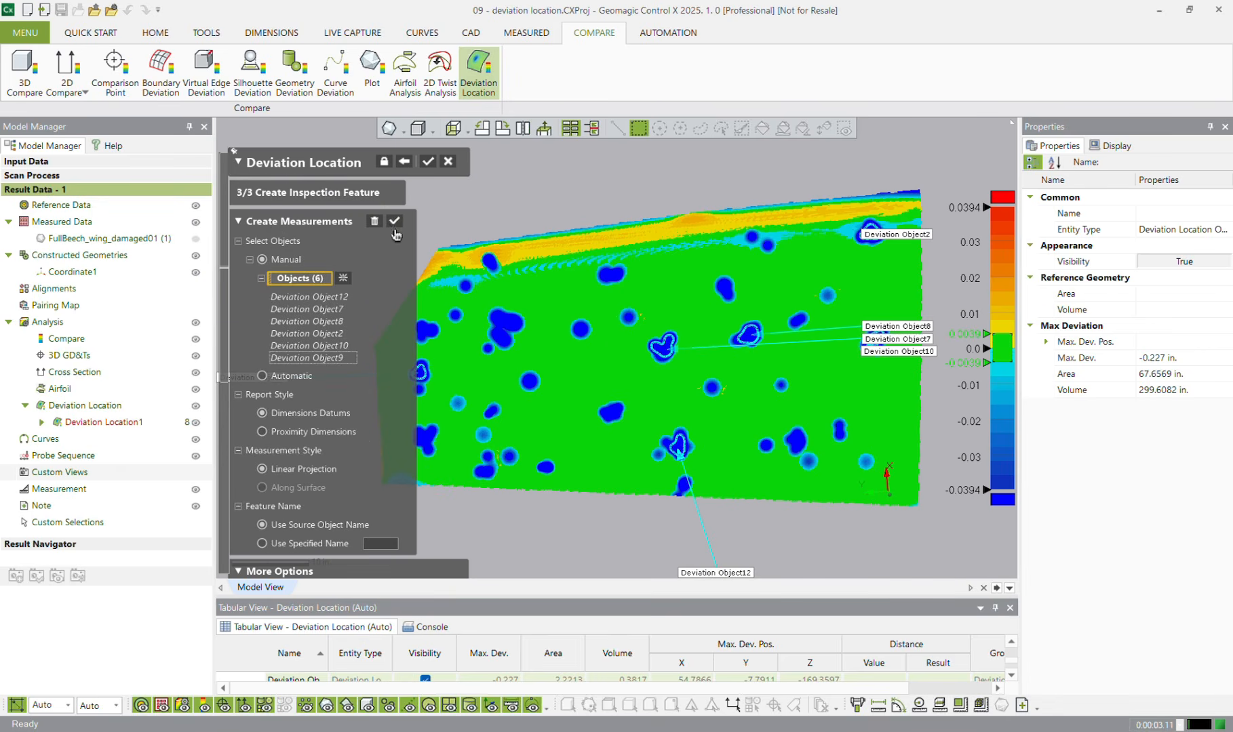
pyautogui.click(394, 221)
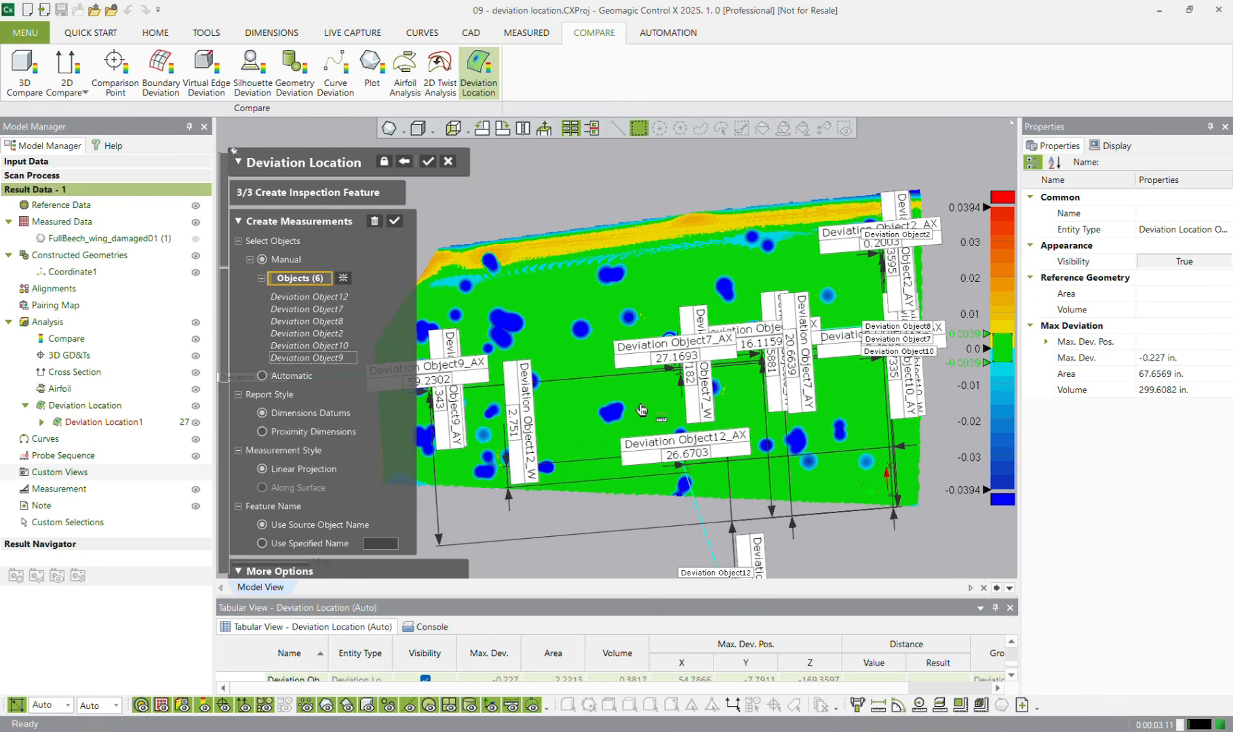
pyautogui.scroll(3, 721, 460)
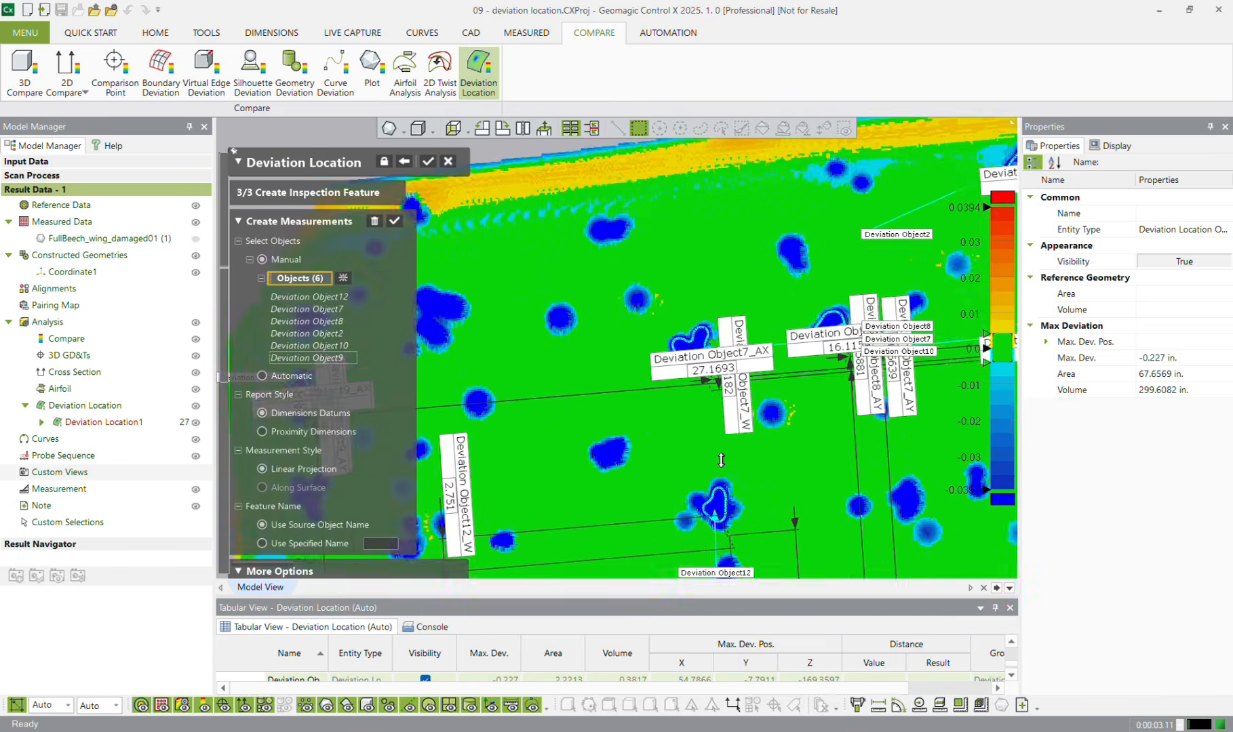
pyautogui.scroll(-3, 720, 460)
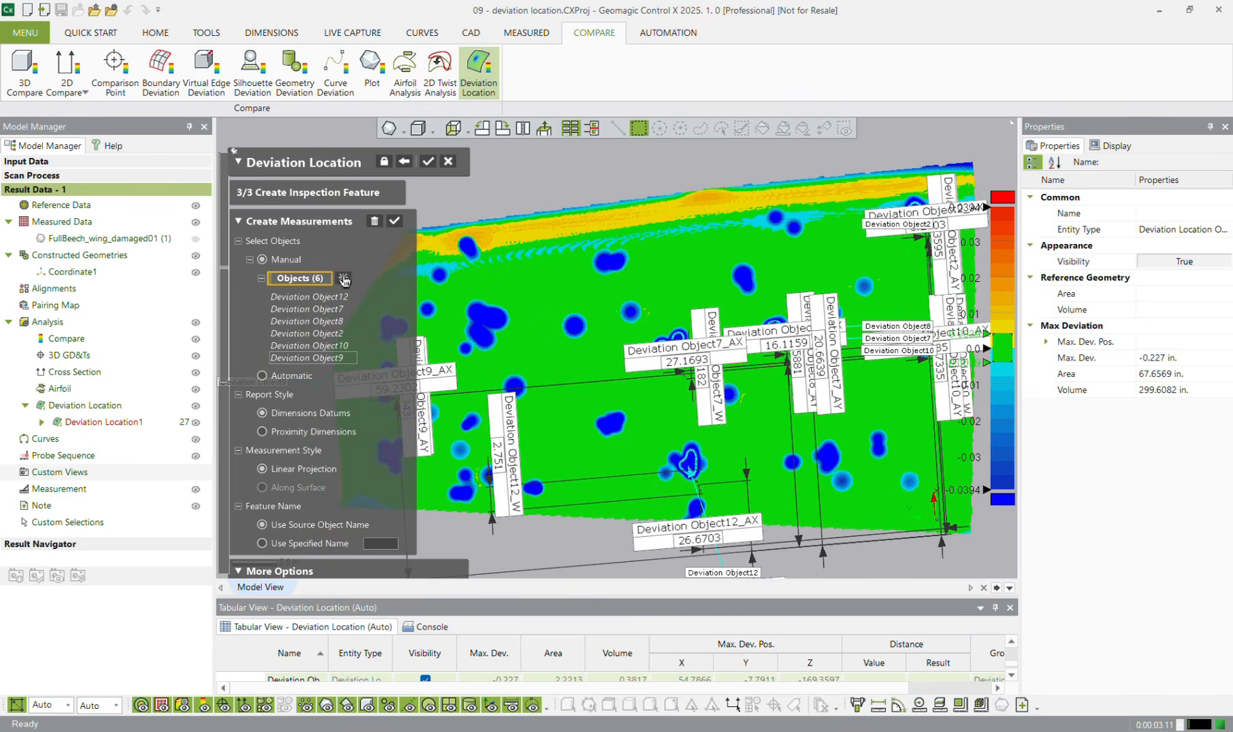
# Step: Clear the object selection, select only Deviation Object7 and Deviation Object8, and create their datum measurements
pyautogui.click(344, 279)
pyautogui.moveTo(615, 394); pyautogui.dragTo(669, 253, button='right')
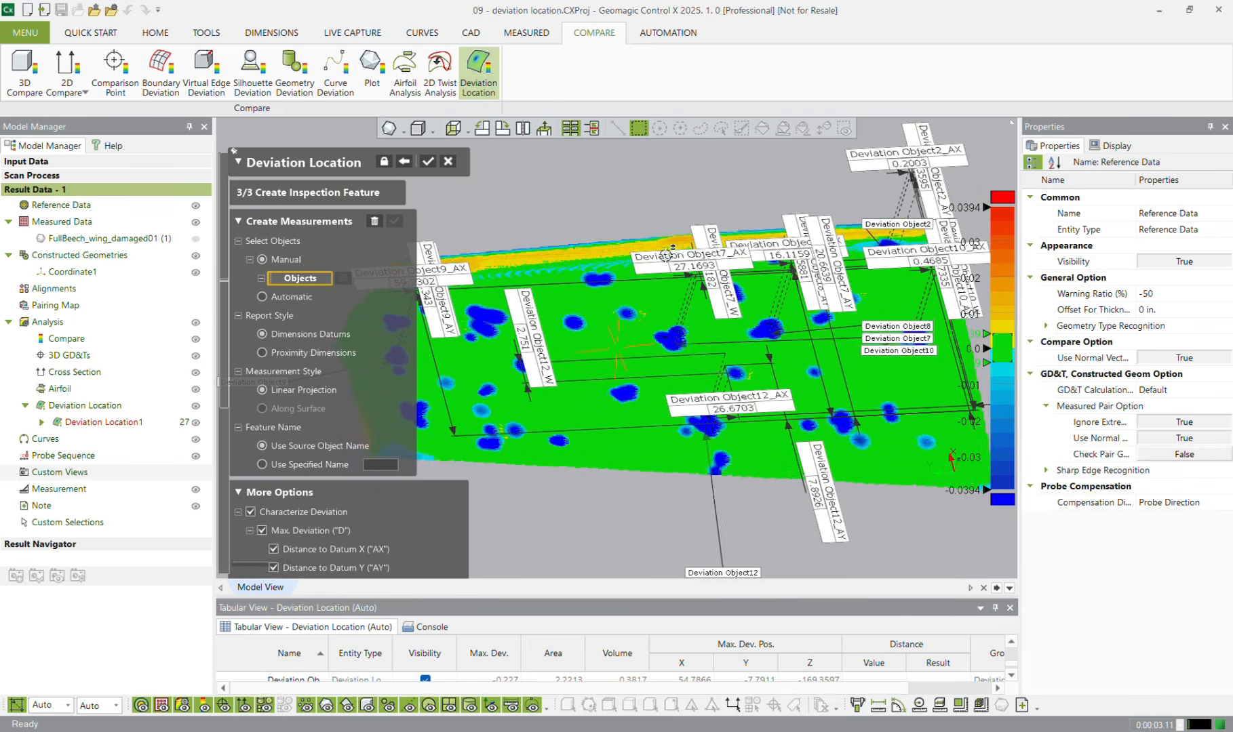
pyautogui.click(670, 341)
pyautogui.click(766, 332)
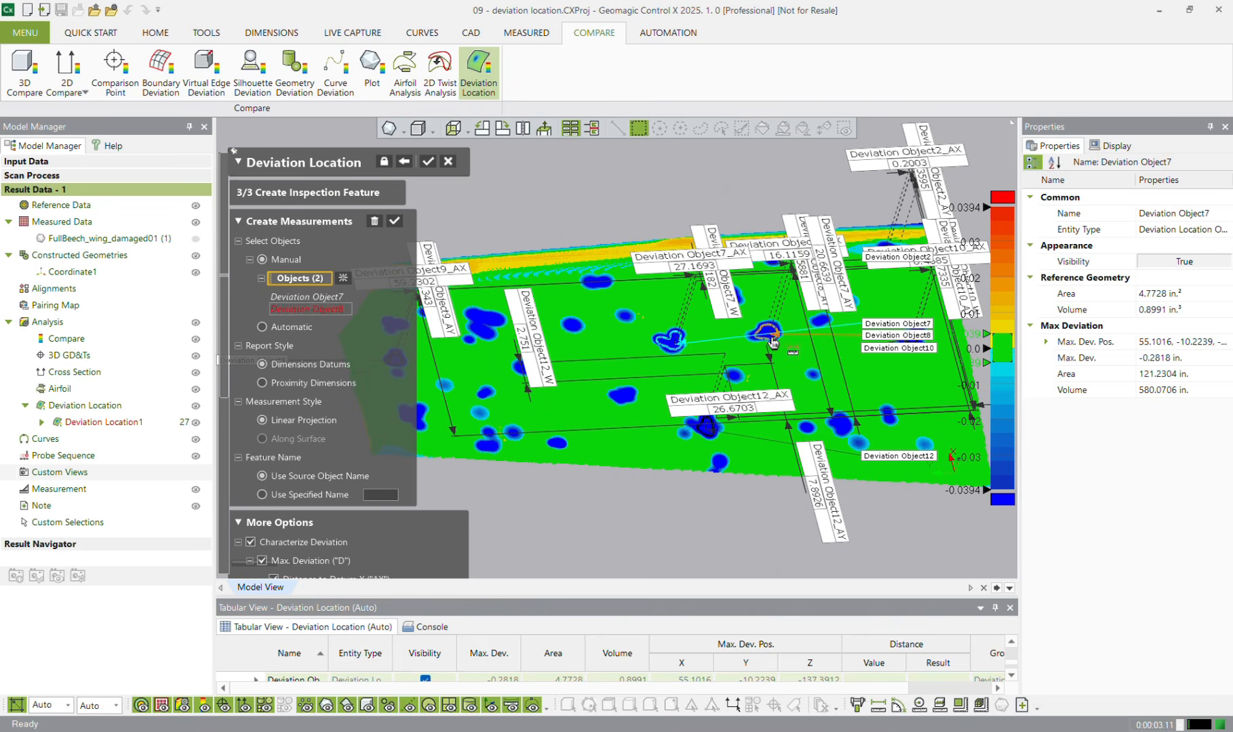
pyautogui.click(394, 221)
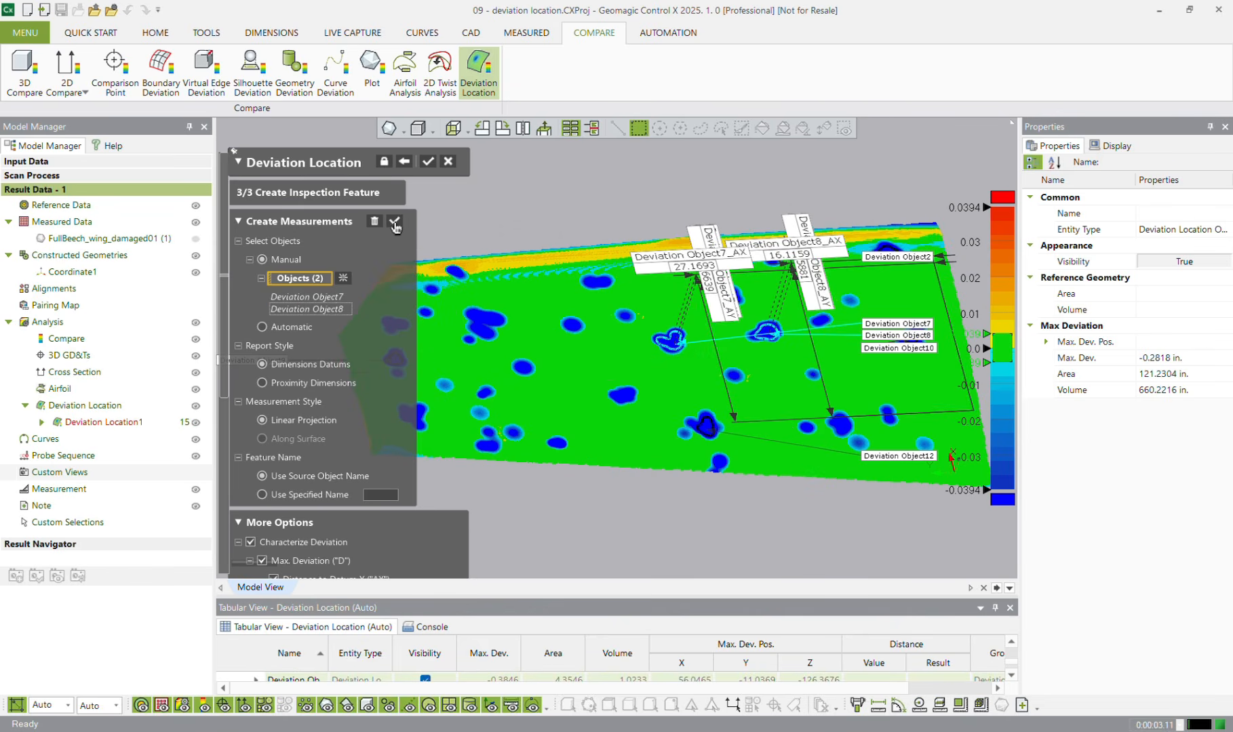
# Step: Move the Deviation Object7 dimension labels away from the dent and apart from each other
pyautogui.scroll(3, 700, 353)
pyautogui.moveTo(701, 353); pyautogui.dragTo(578, 262)
pyautogui.moveTo(687, 349); pyautogui.dragTo(629, 474)
pyautogui.moveTo(749, 493); pyautogui.dragTo(562, 223, button='right')
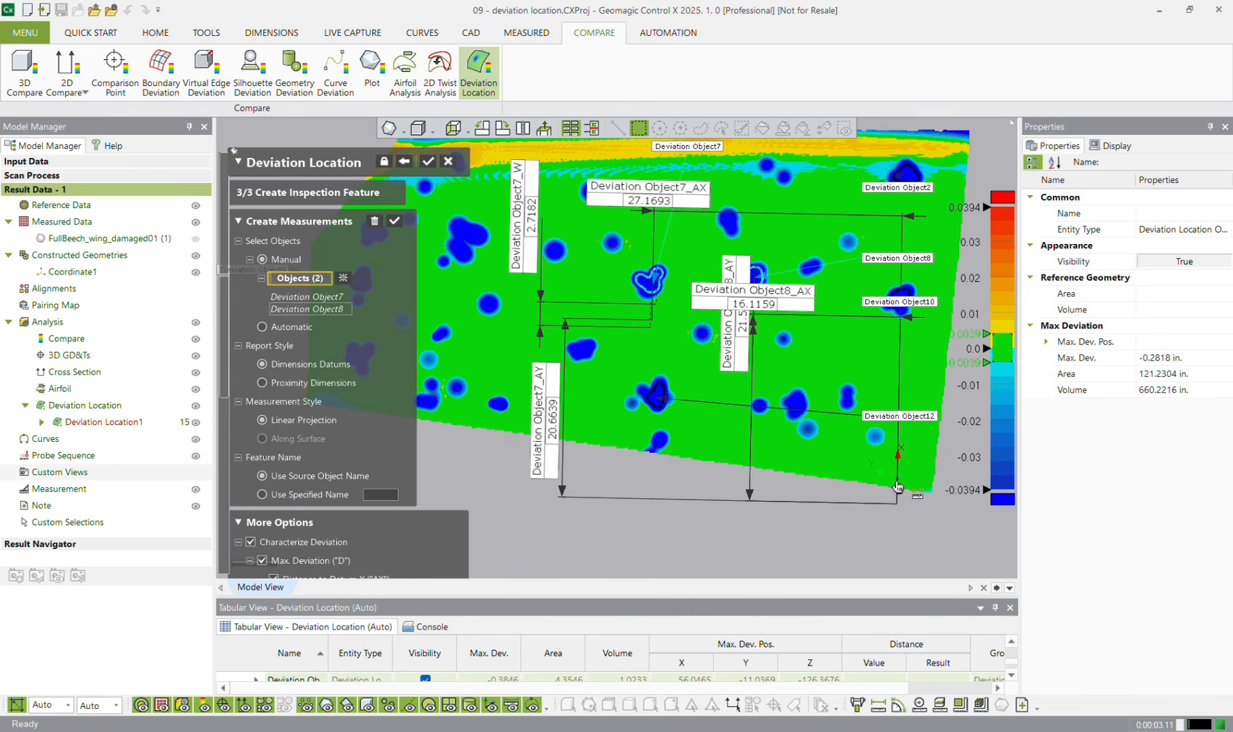
# Step: Try the Proximity Dimensions report style for the distance between Deviation Object7 and Deviation Object8
pyautogui.click(301, 384)
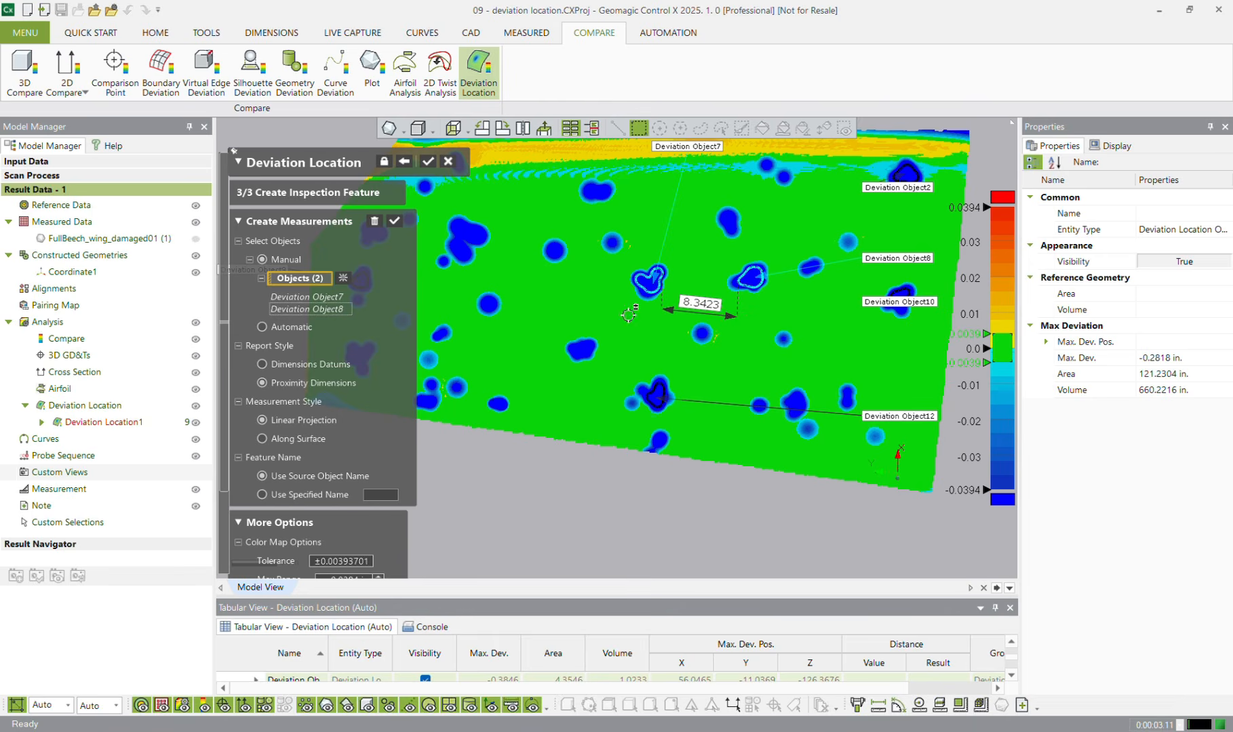
pyautogui.keyDown('ctrl'); pyautogui.moveTo(593, 334); pyautogui.dragTo(595, 387, button='right'); pyautogui.keyUp('ctrl')
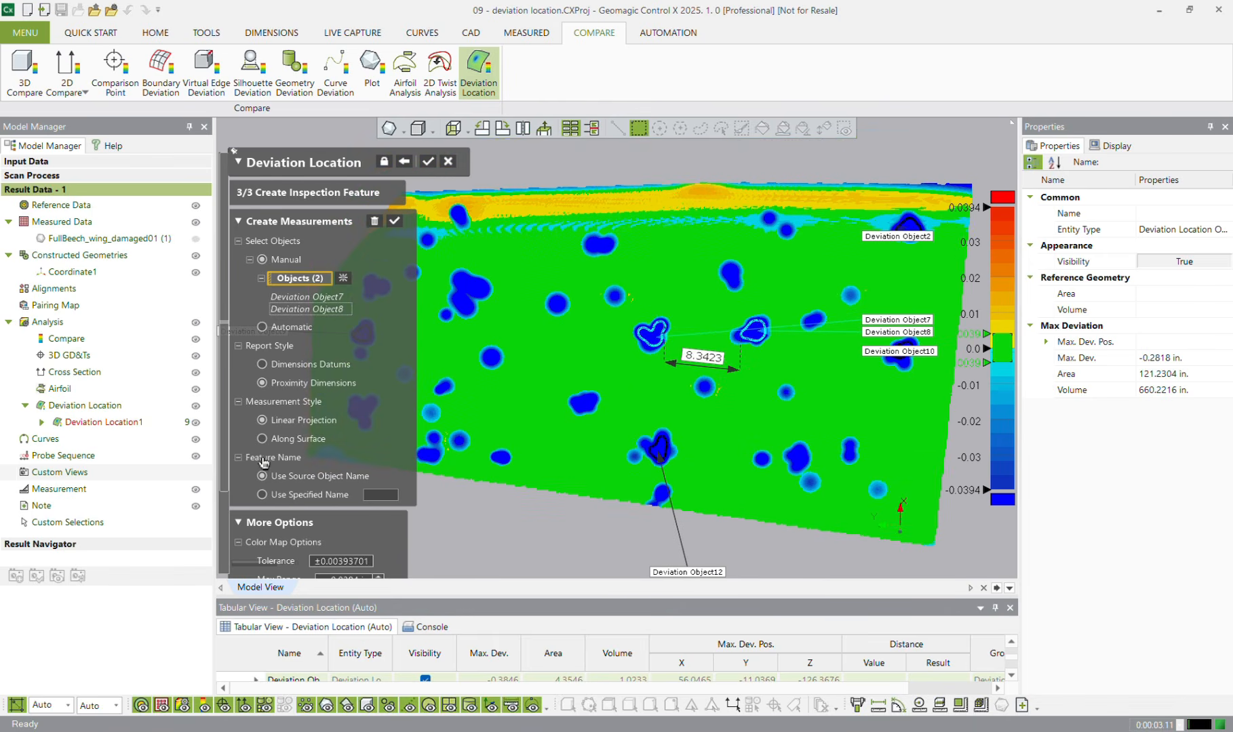
pyautogui.moveTo(221, 444); pyautogui.dragTo(223, 458)
# Step: Return to the Dimensions Datums report style, create the measurements for Deviation Object7 and Object8, and accept the Deviation Location analysis
pyautogui.click(299, 318)
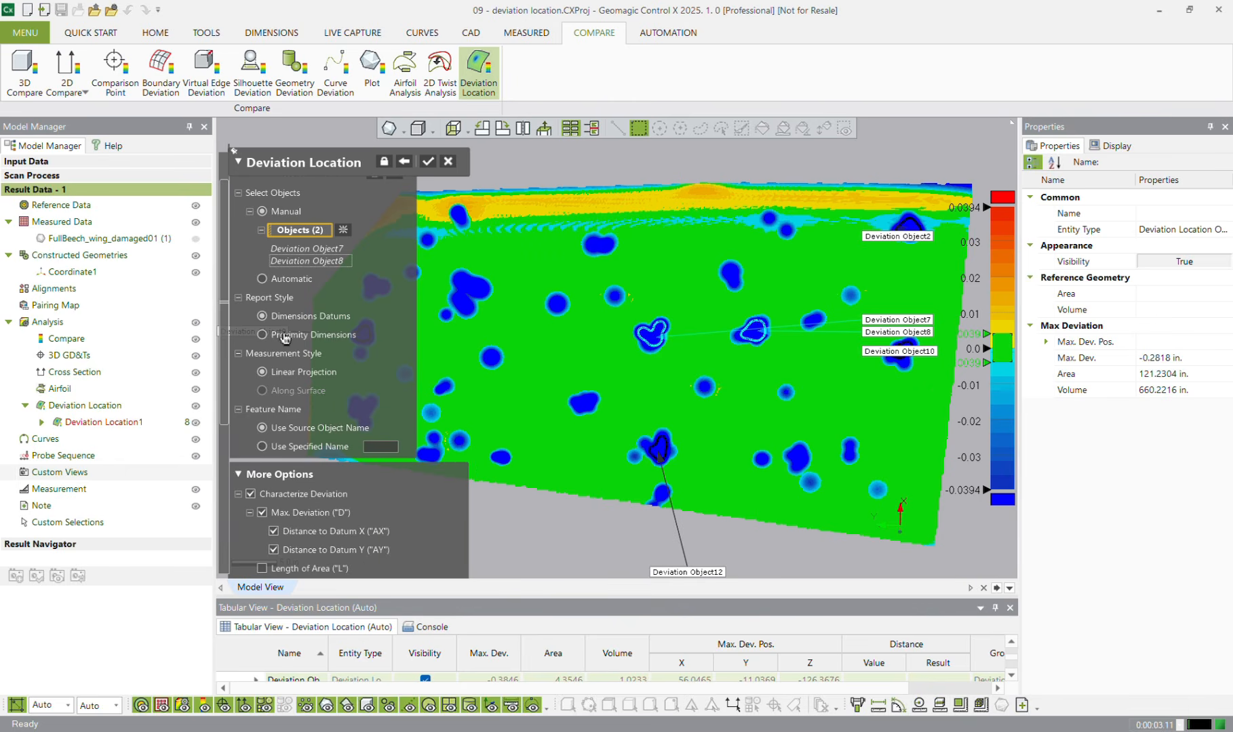
pyautogui.moveTo(226, 404); pyautogui.dragTo(226, 410)
pyautogui.scroll(-10, 225, 409)
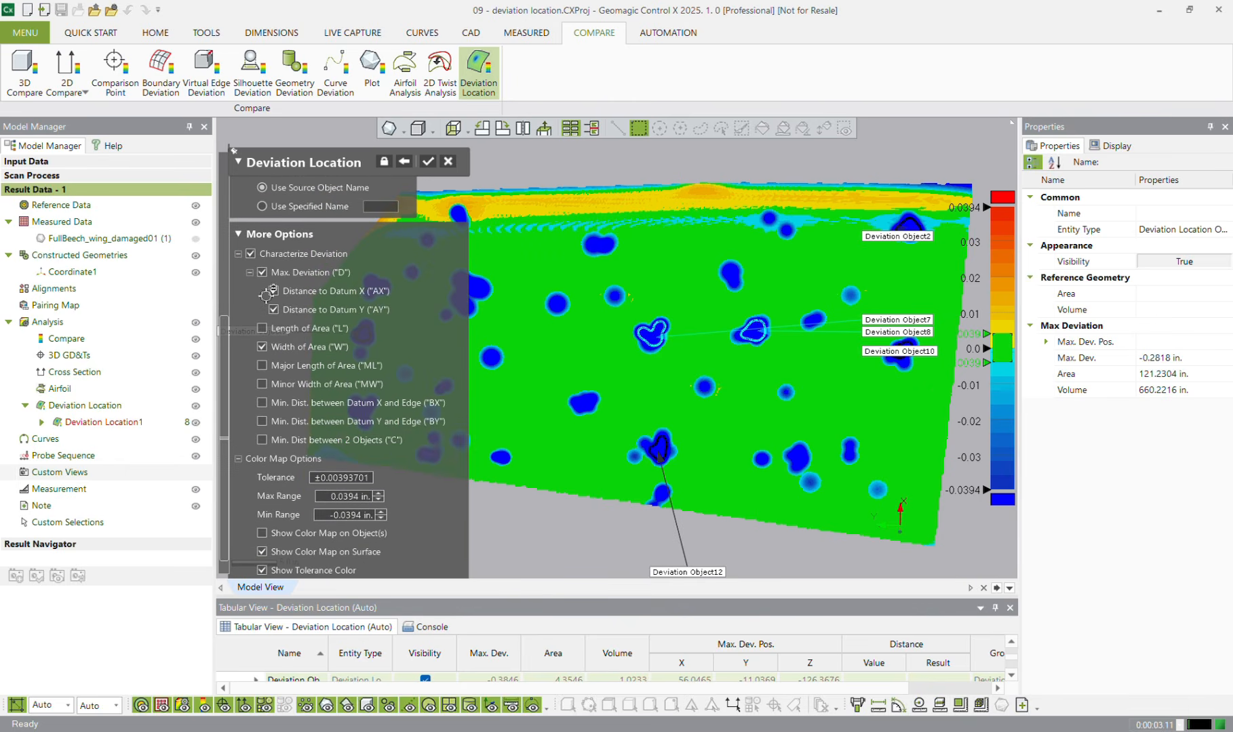
pyautogui.scroll(-1, 225, 439)
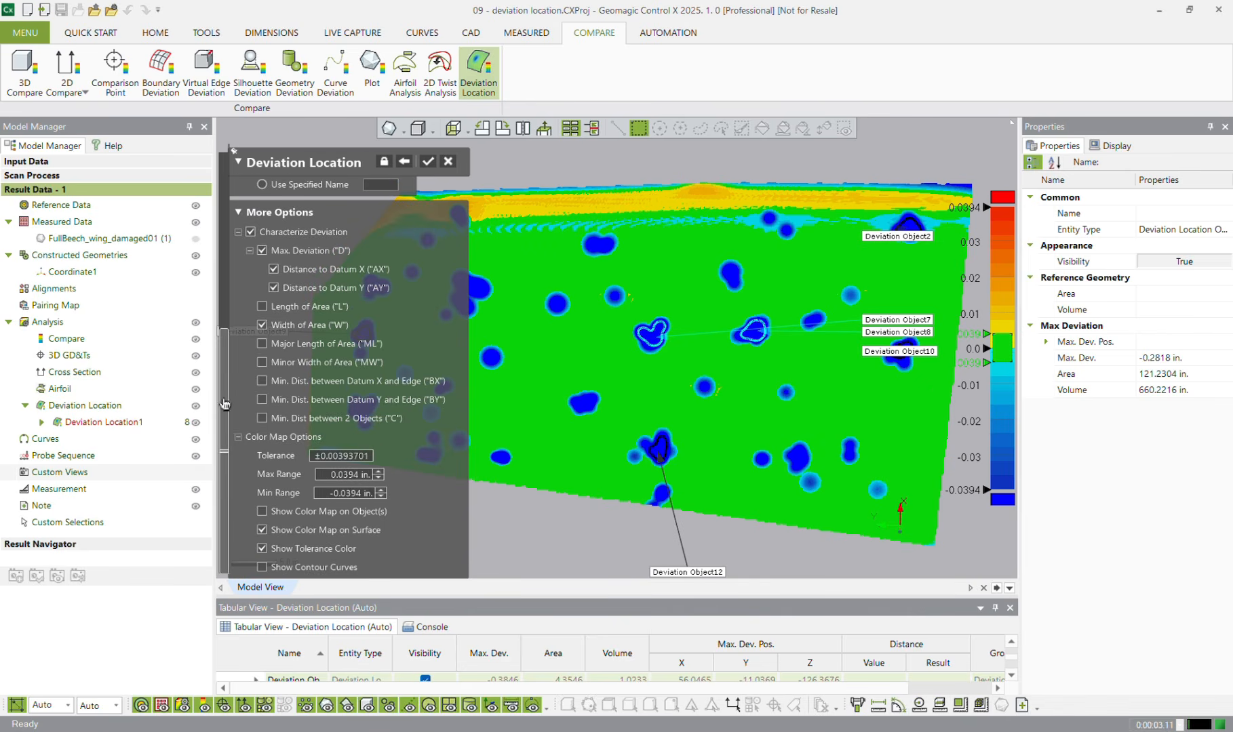
pyautogui.moveTo(224, 404); pyautogui.dragTo(225, 232)
pyautogui.click(395, 223)
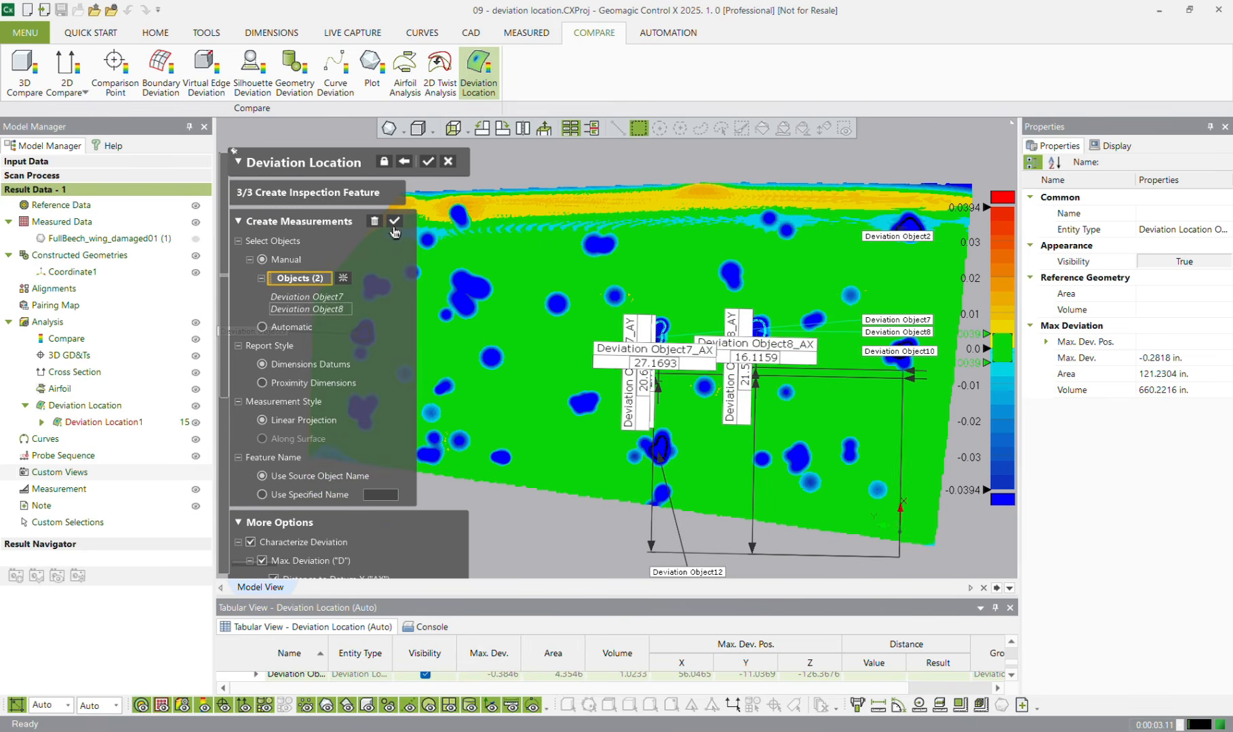
pyautogui.click(428, 163)
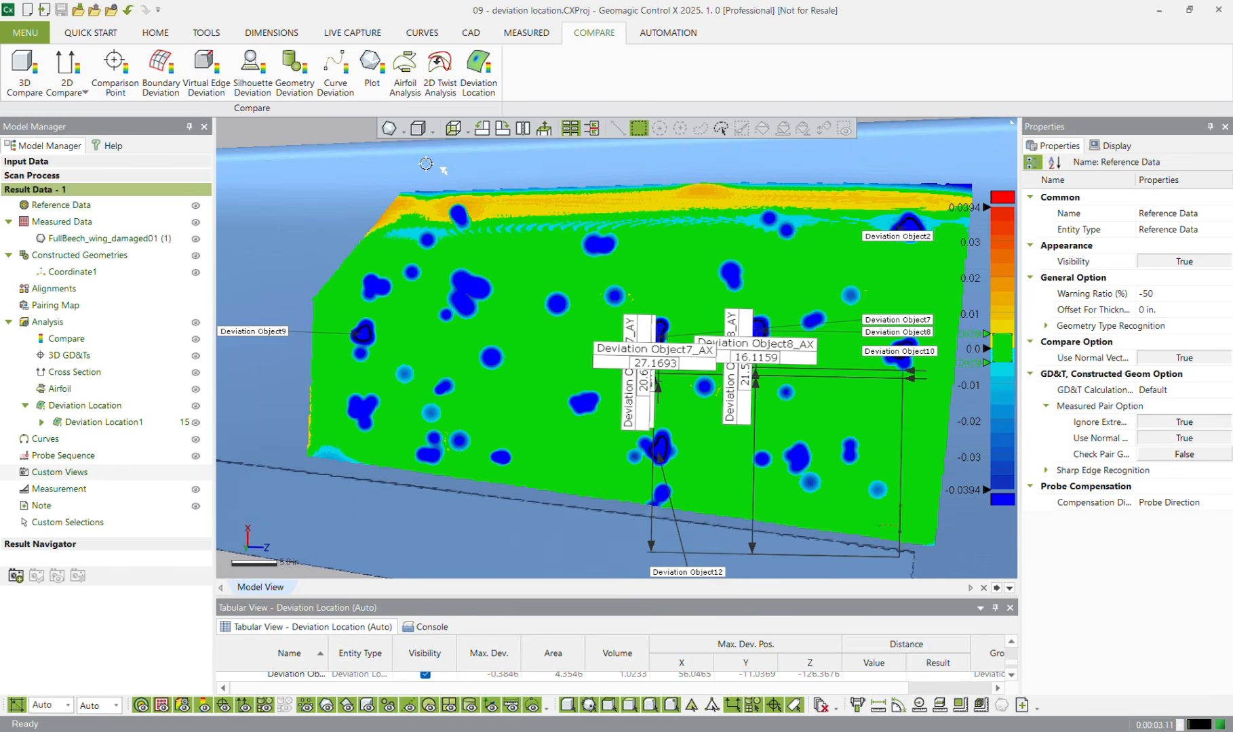
# Step: Spread out the distance and width dimension labels of Deviation Object7 and Object8 around the dents so they do not overlap
pyautogui.scroll(-2, 477, 234)
pyautogui.moveTo(623, 360); pyautogui.dragTo(537, 441)
pyautogui.moveTo(636, 364); pyautogui.dragTo(733, 223)
pyautogui.moveTo(736, 390); pyautogui.dragTo(797, 460)
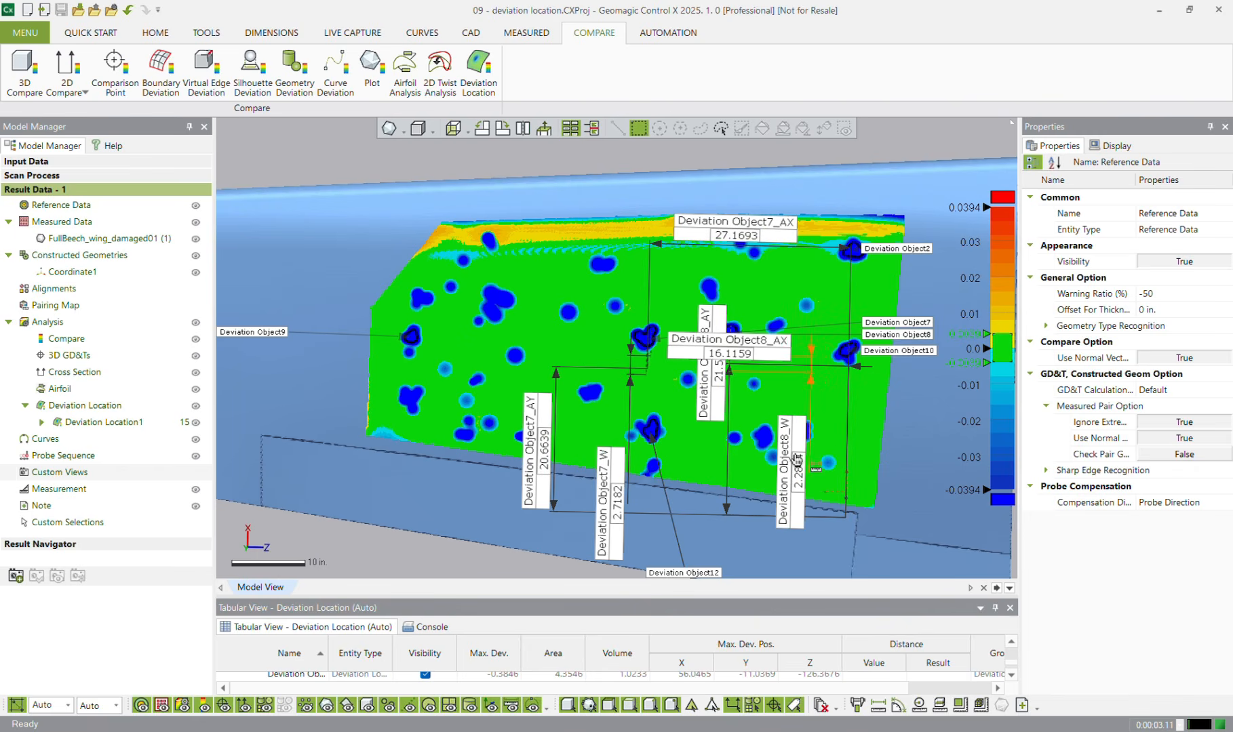
pyautogui.moveTo(702, 349); pyautogui.dragTo(909, 393)
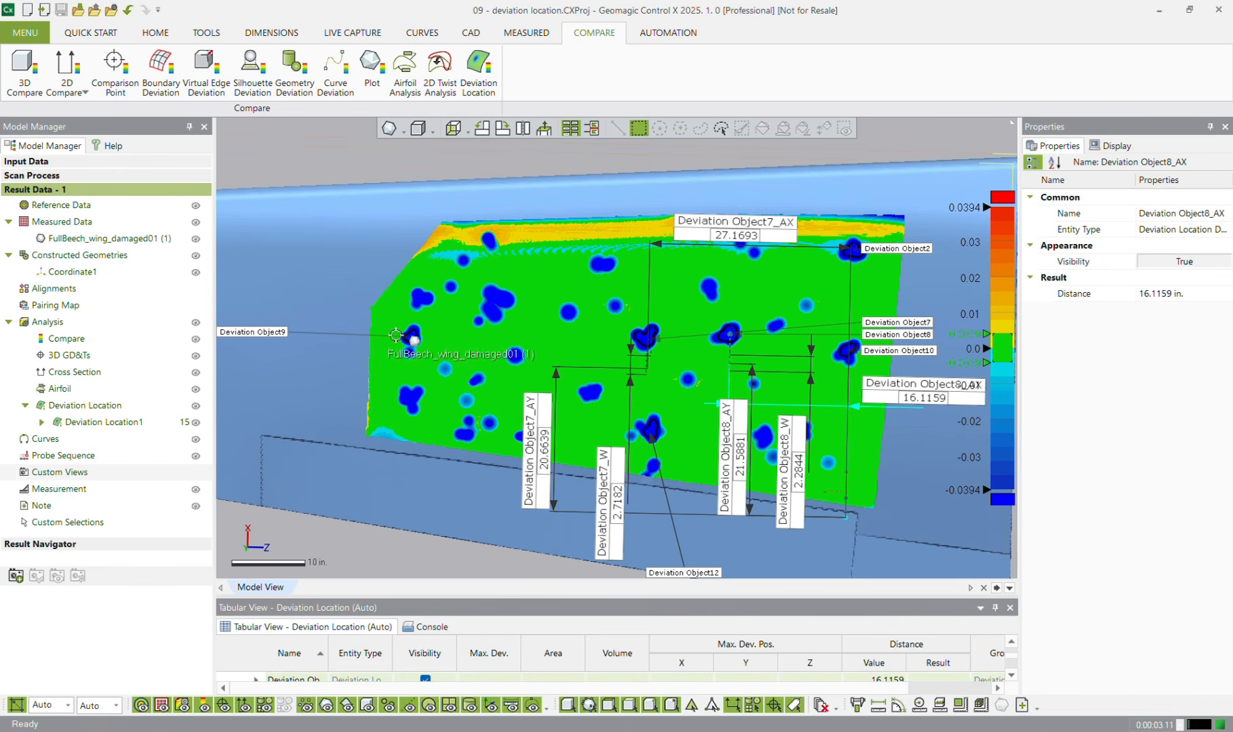
# Step: Inspect the dimensioned dents on the wing and select the Deviation Location1 result
pyautogui.scroll(4, 633, 324)
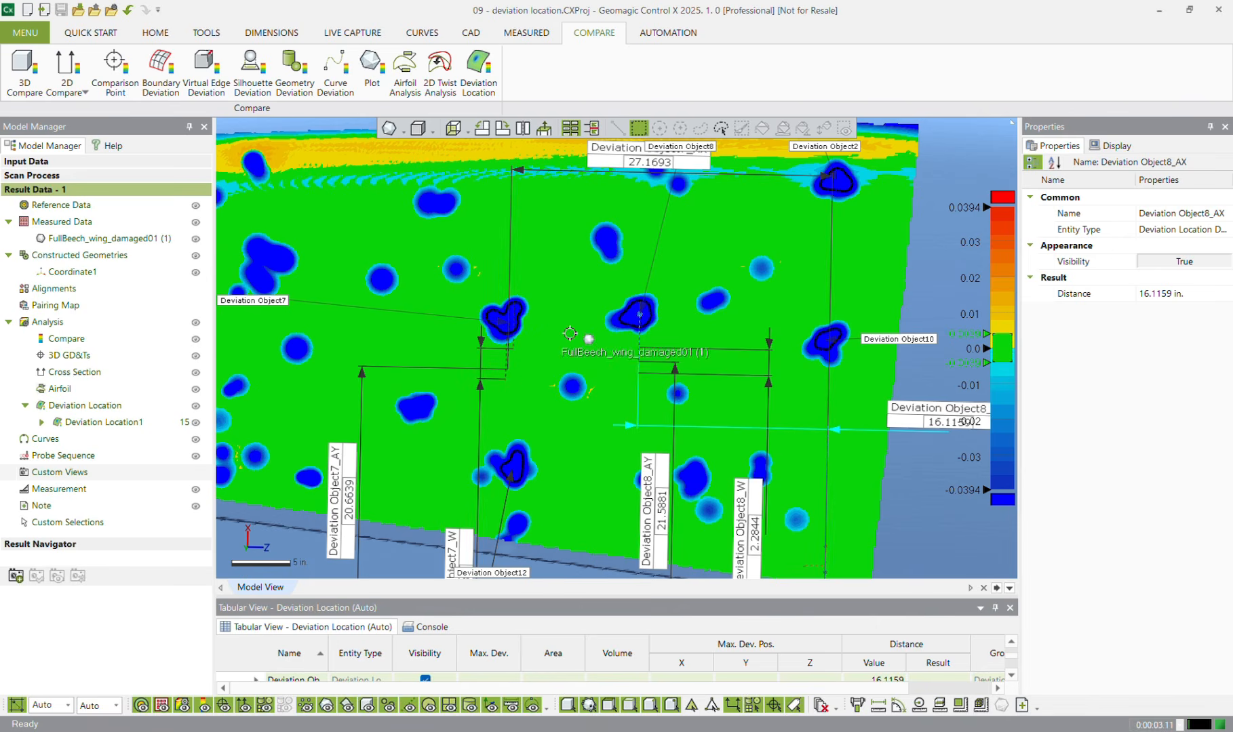
pyautogui.scroll(4, 653, 302)
pyautogui.scroll(-1, 533, 286)
pyautogui.scroll(-3, 532, 286)
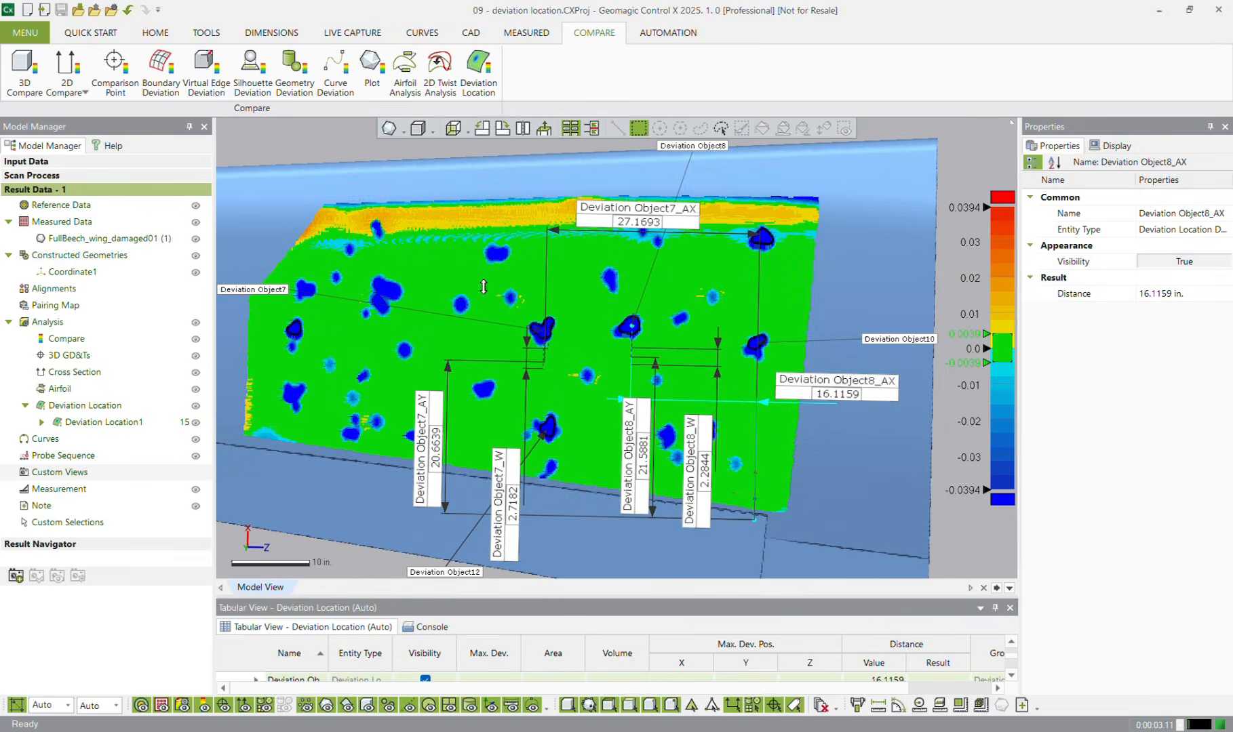
pyautogui.scroll(-1, 524, 413)
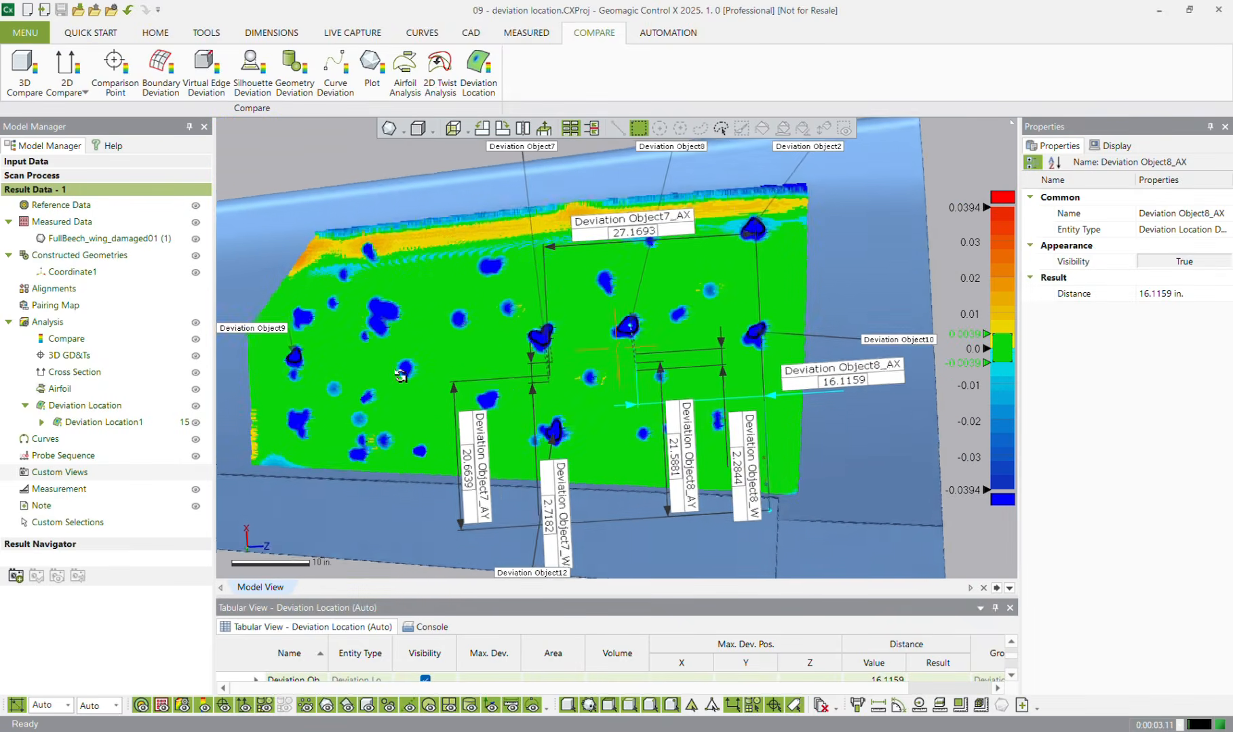
pyautogui.click(124, 422)
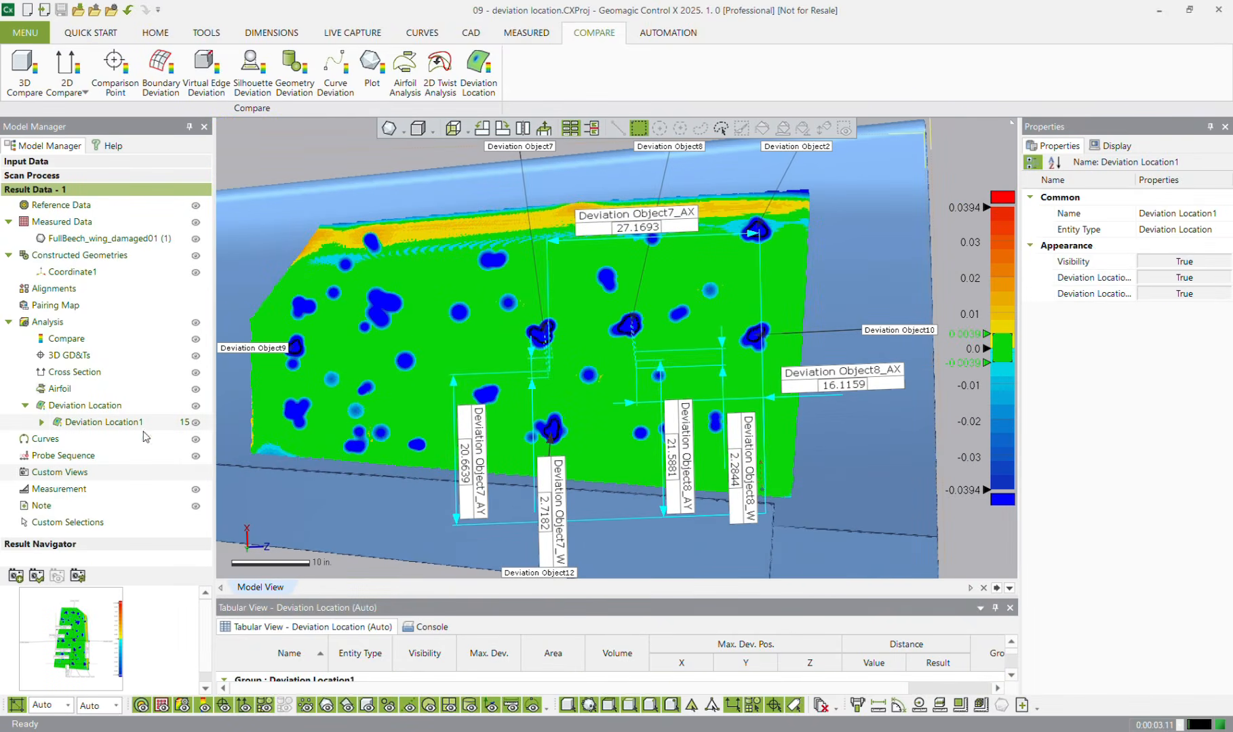
# Step: Save the current view of the dimensioned dents as a custom view and compare it with the Deviation Location1 display
pyautogui.click(15, 576)
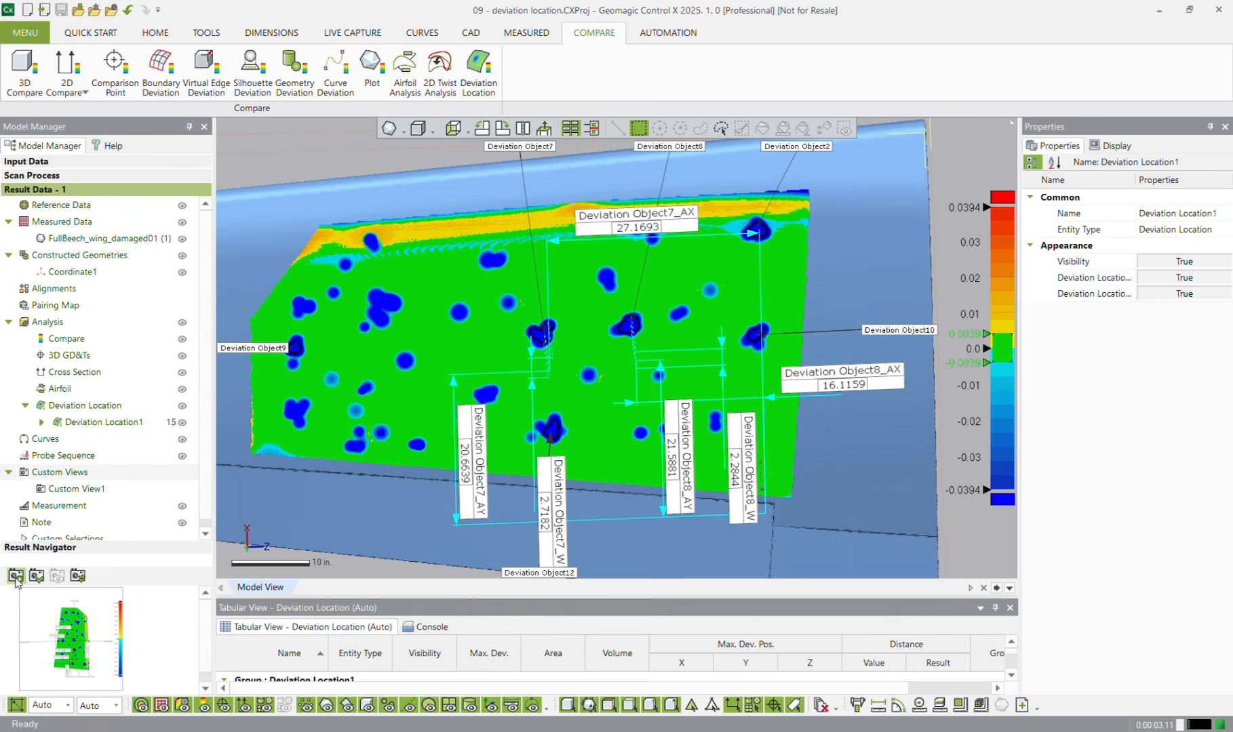
pyautogui.click(84, 489)
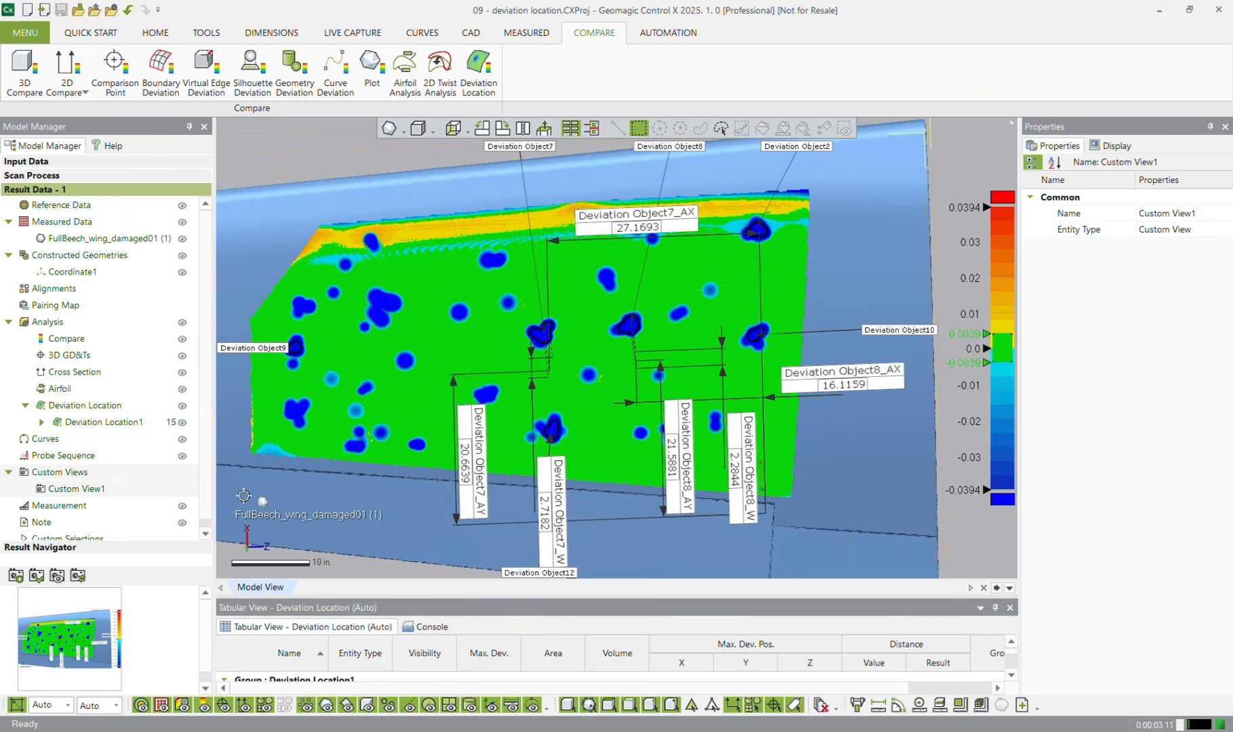
pyautogui.click(334, 562)
pyautogui.click(118, 423)
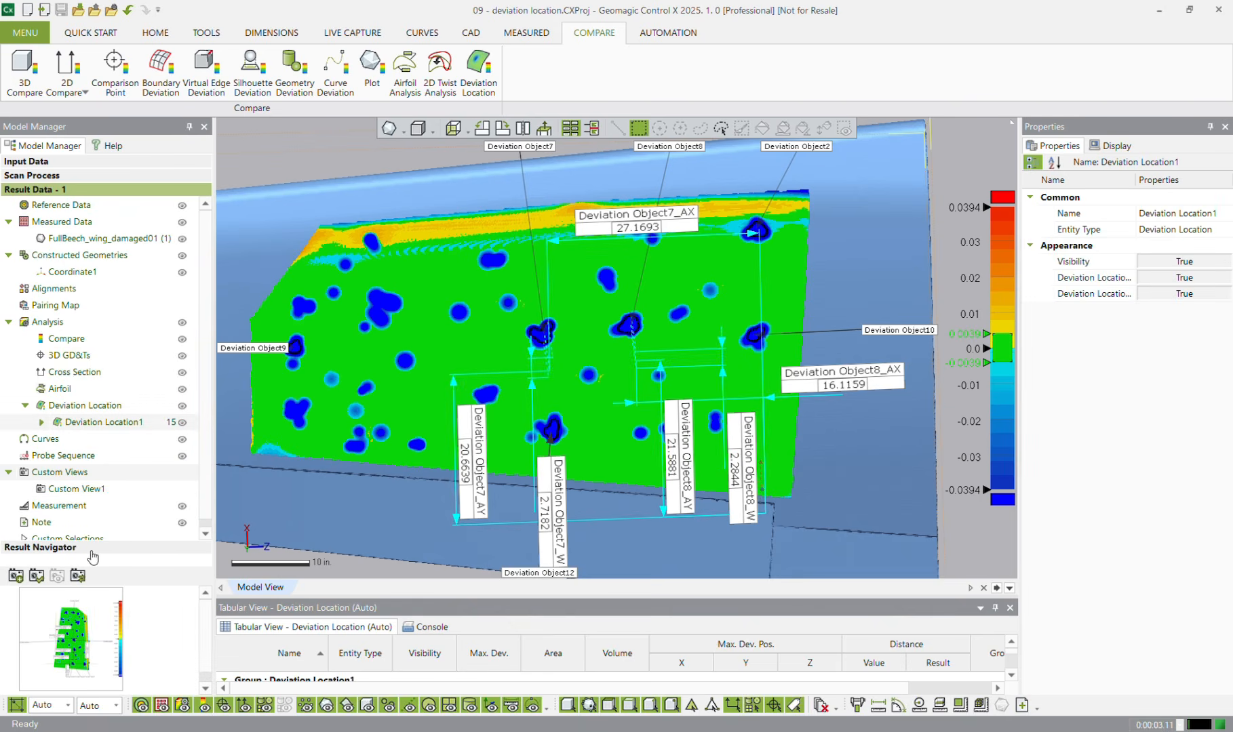
pyautogui.scroll(-3, 489, 304)
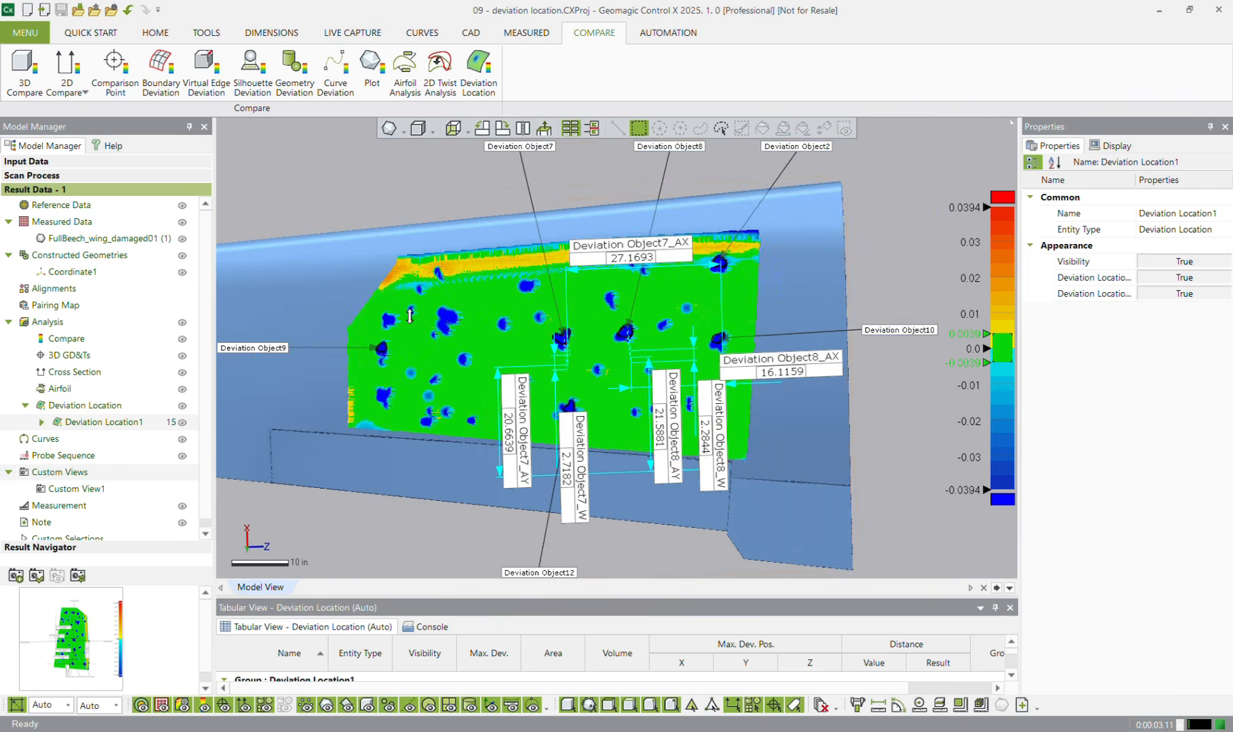
pyautogui.click(298, 156)
# Step: Generate an A4_Landscape report of Result Data - 1 with the Reference Data removed from the selected entities
pyautogui.click(152, 34)
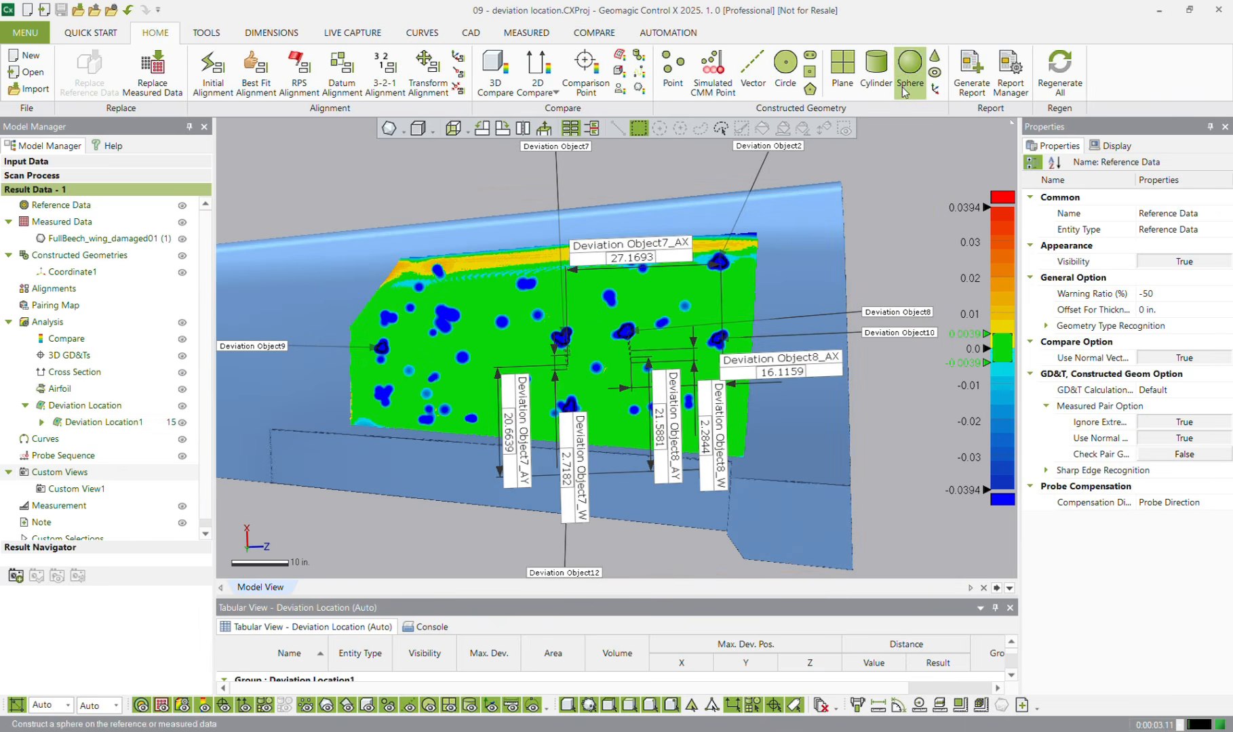
pyautogui.click(973, 84)
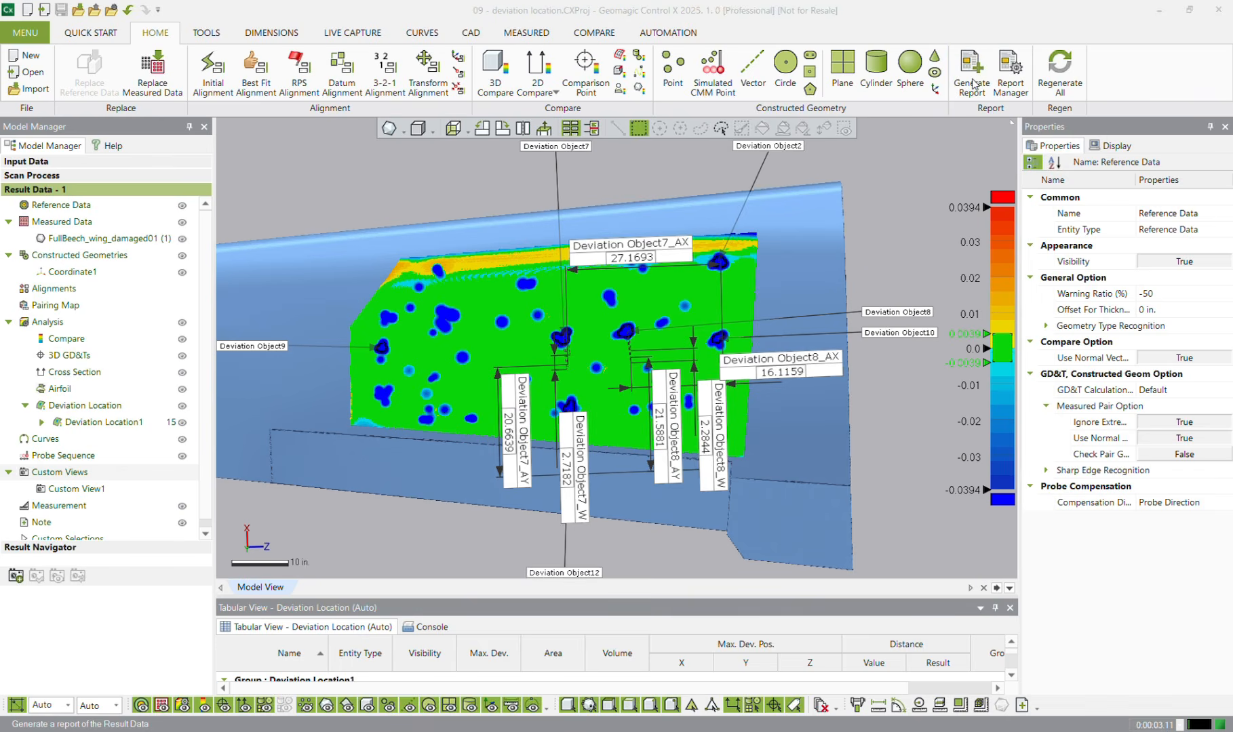
pyautogui.click(670, 237)
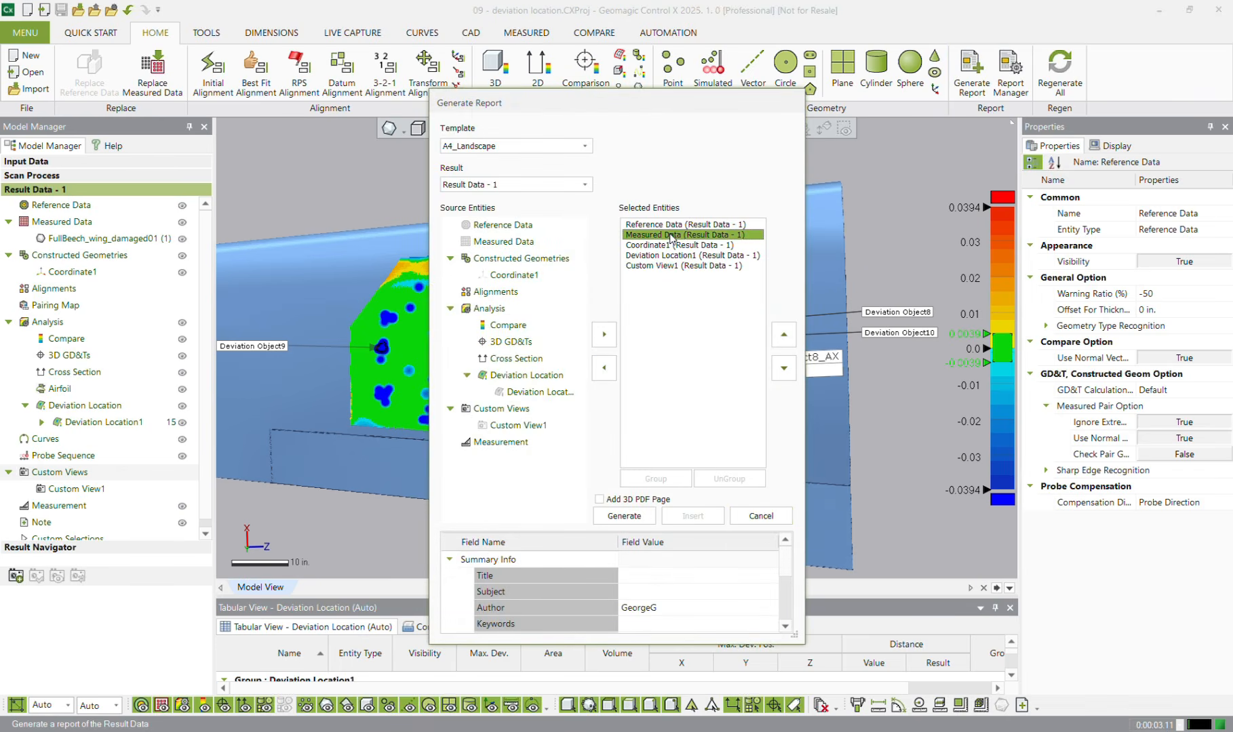
pyautogui.click(674, 225)
pyautogui.click(604, 369)
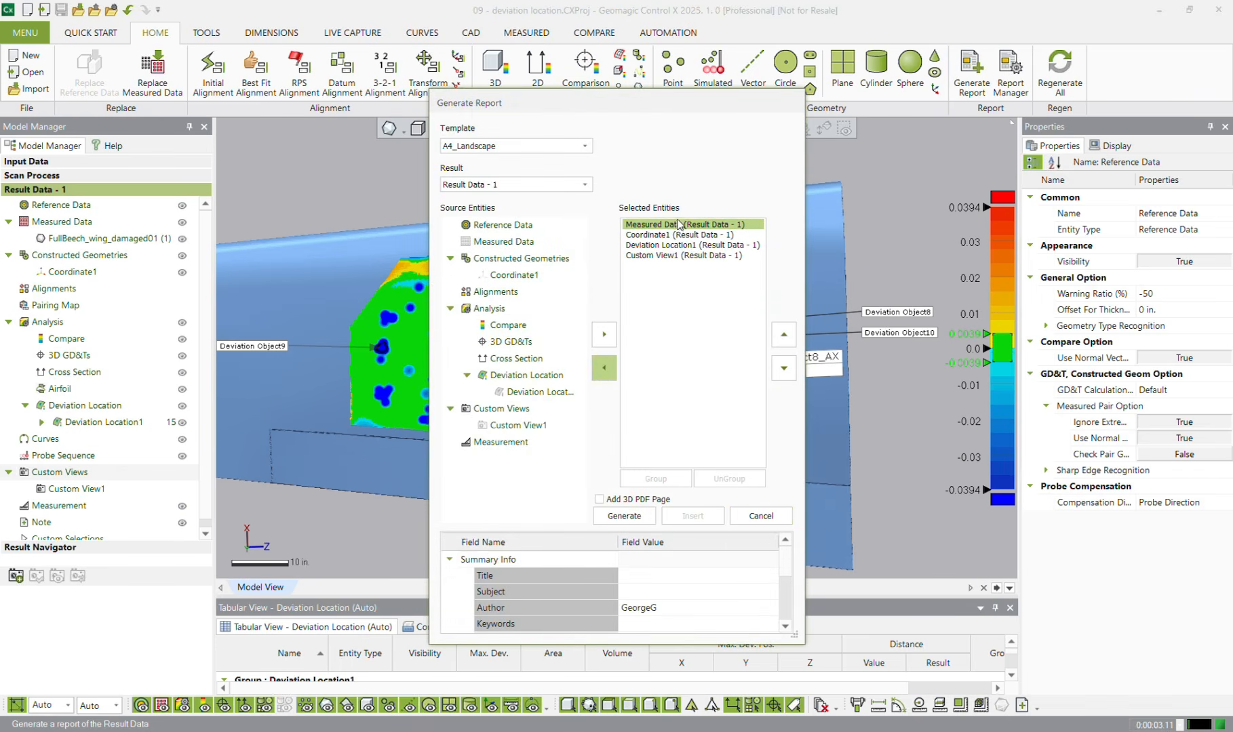
pyautogui.click(680, 235)
pyautogui.click(673, 245)
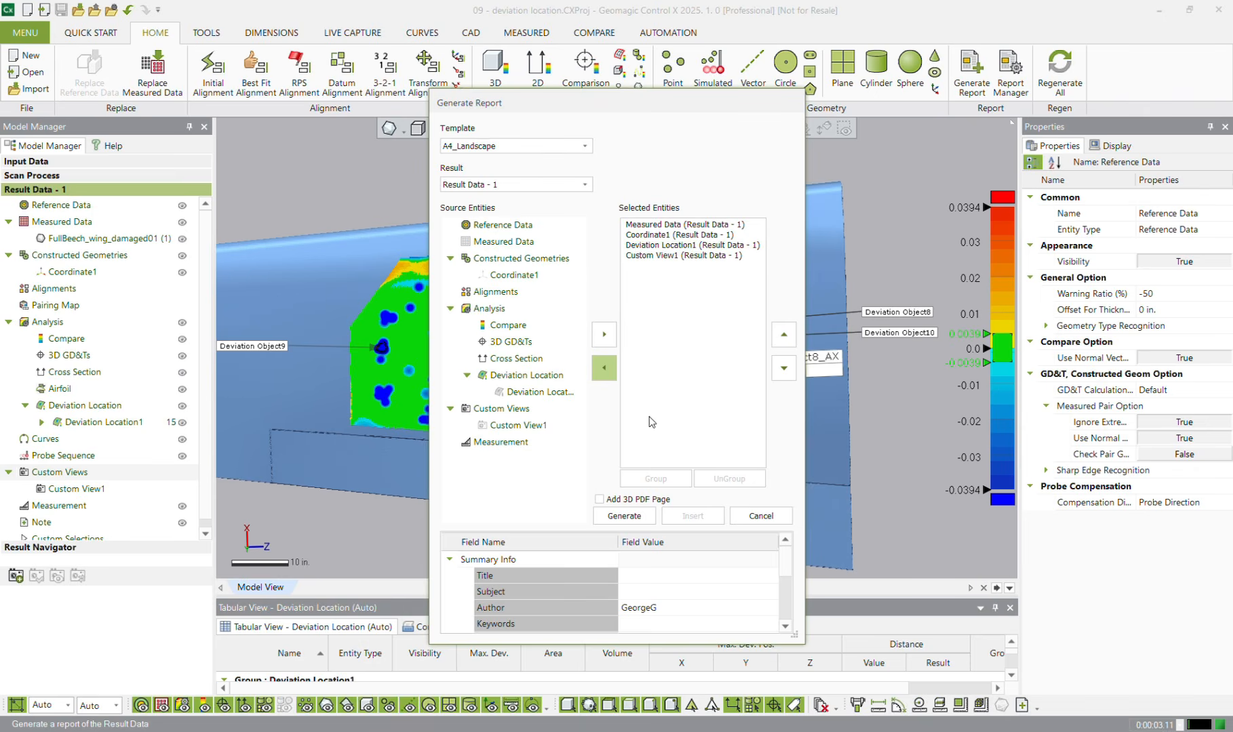
pyautogui.click(630, 519)
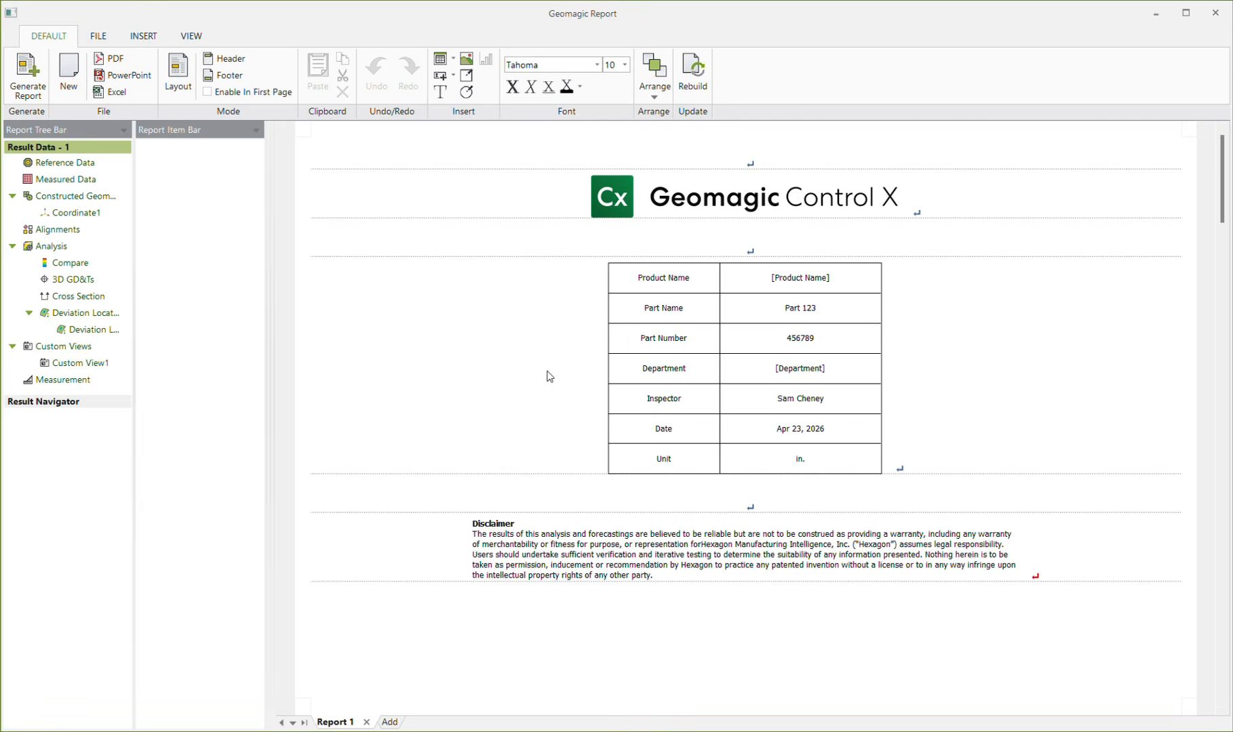
# Step: Review the generated report's wing images, deviation map, dimension tables and custom view page, and close the report
pyautogui.scroll(-8, 575, 373)
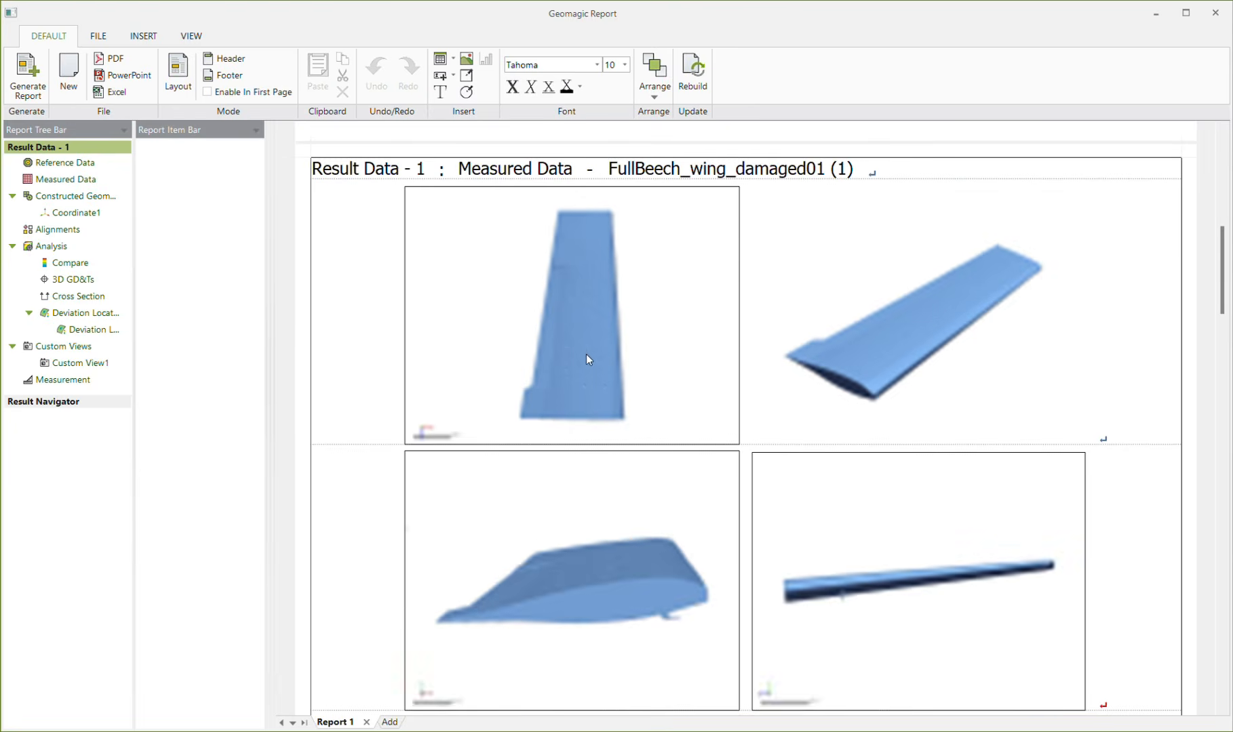
pyautogui.scroll(-12, 930, 413)
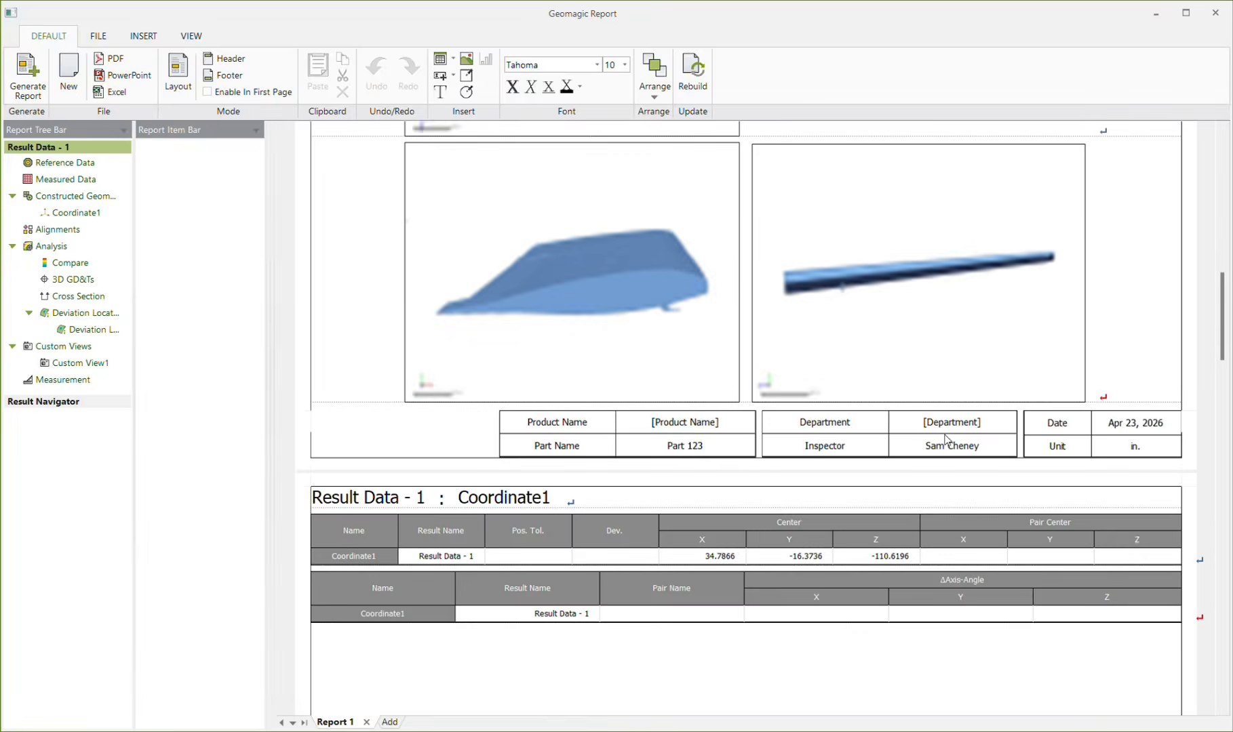
pyautogui.scroll(-3, 931, 434)
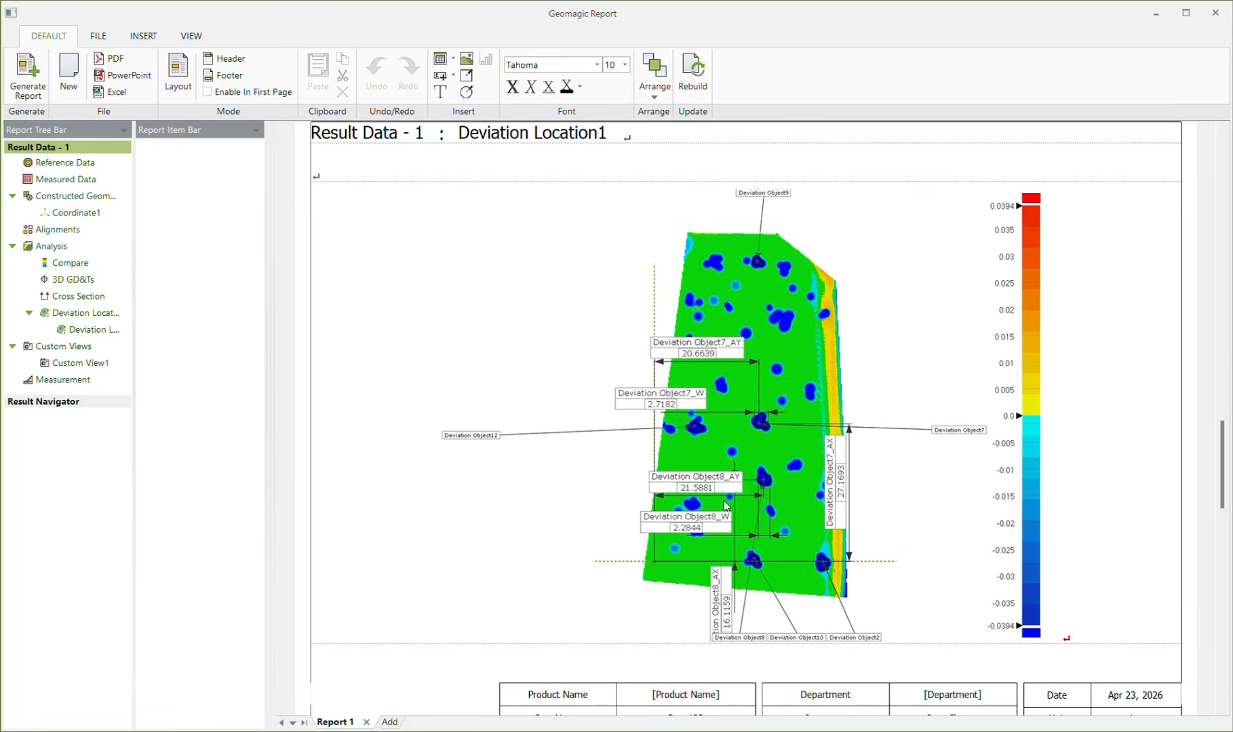
pyautogui.scroll(-6, 727, 488)
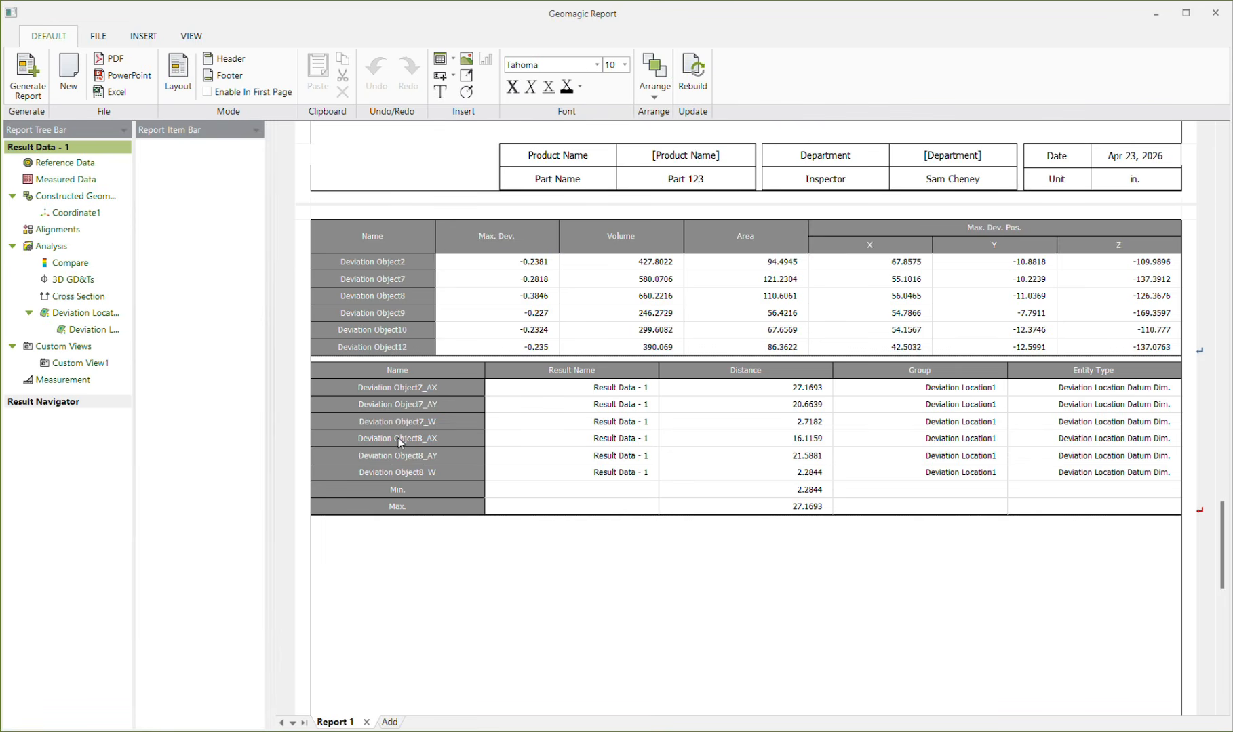
pyautogui.scroll(-10, 400, 441)
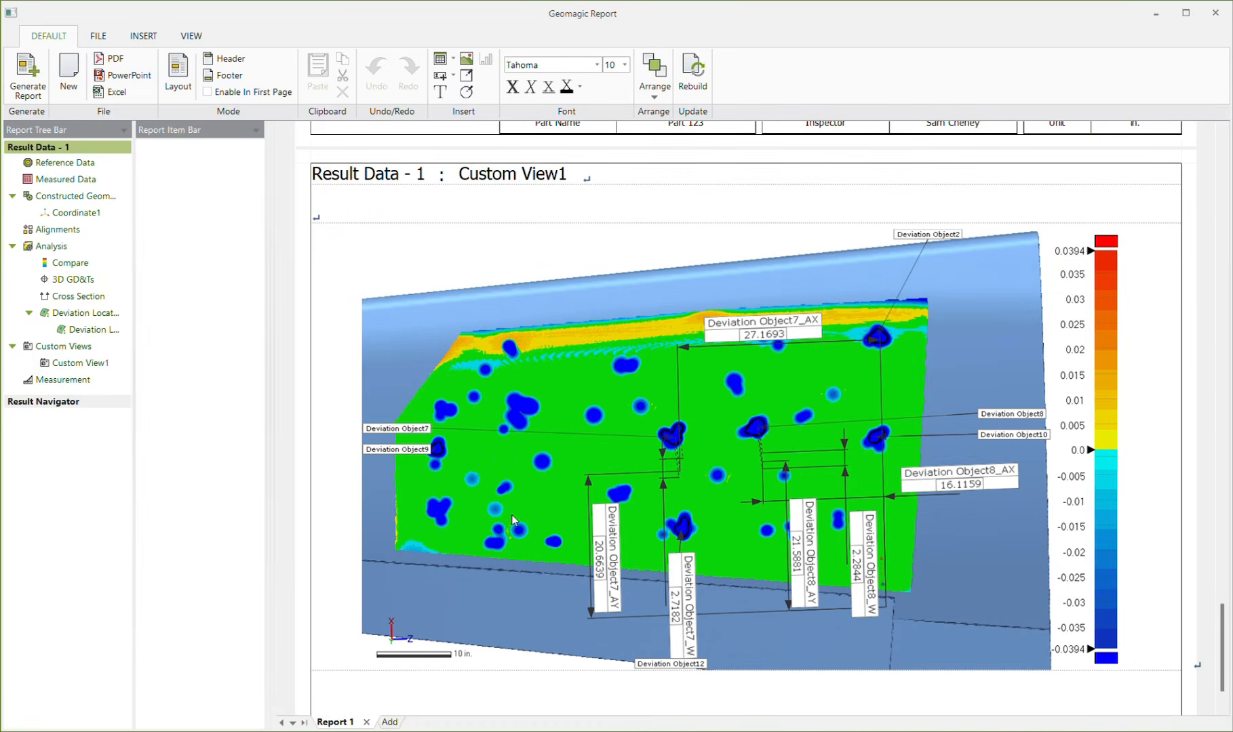
pyautogui.scroll(-1, 560, 407)
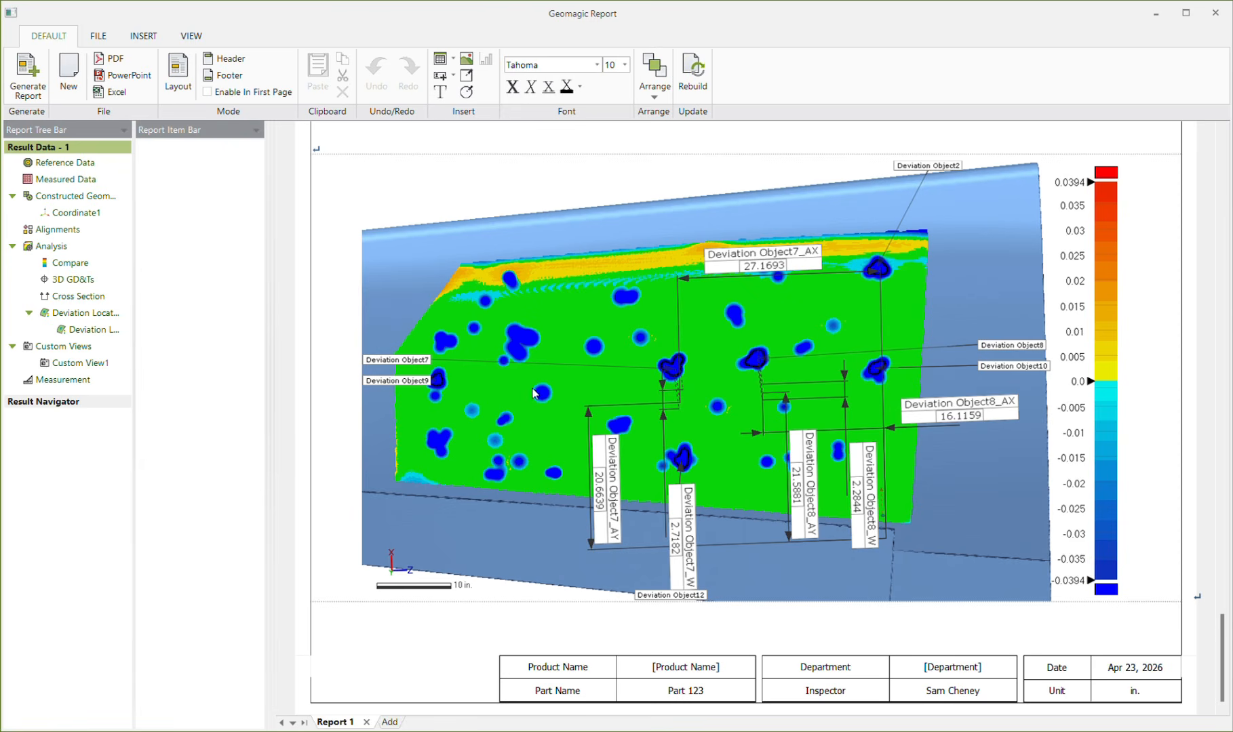
pyautogui.click(1217, 12)
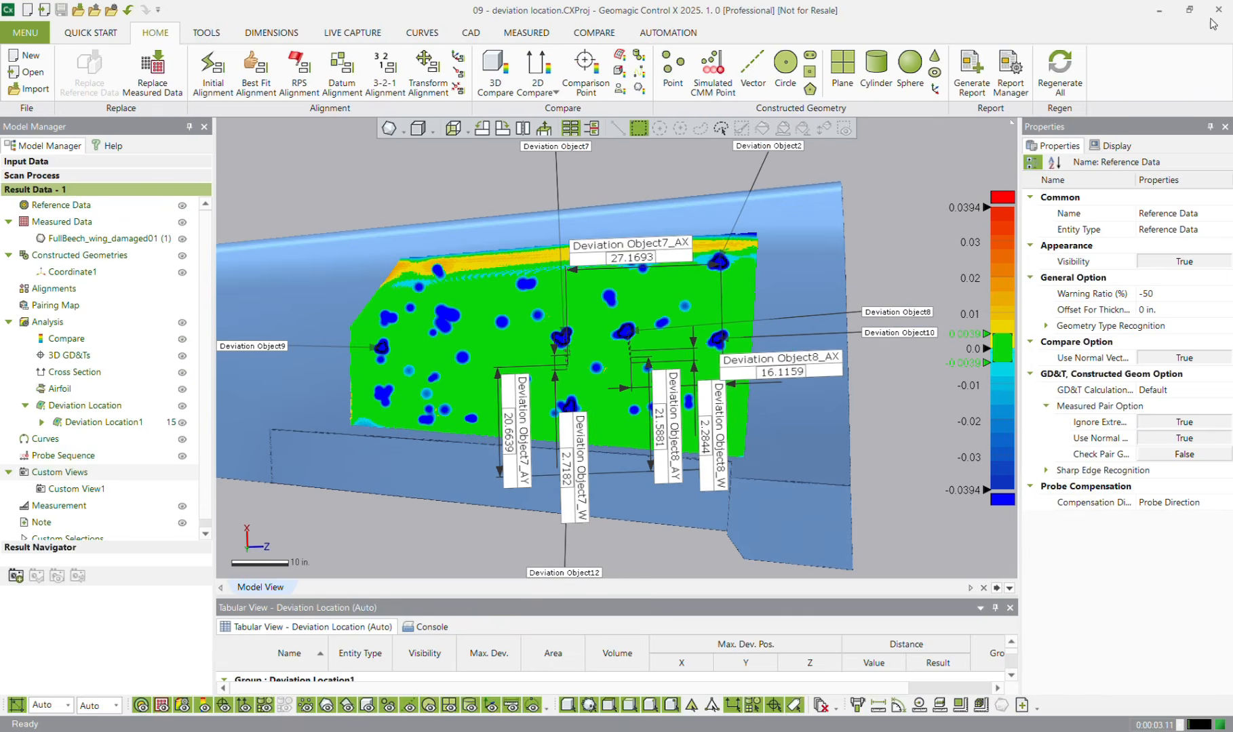
pyautogui.moveTo(587, 469); pyautogui.dragTo(622, 450, button='right')
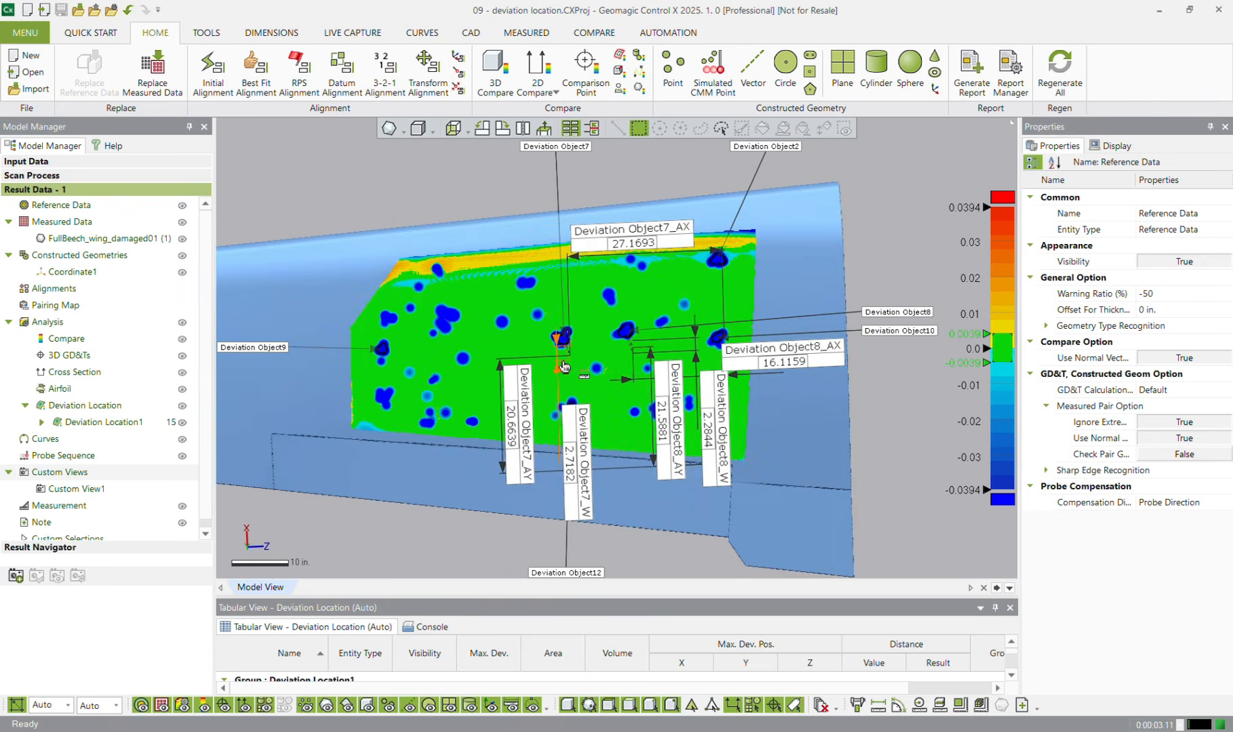
pyautogui.moveTo(644, 380); pyautogui.dragTo(623, 385, button='right')
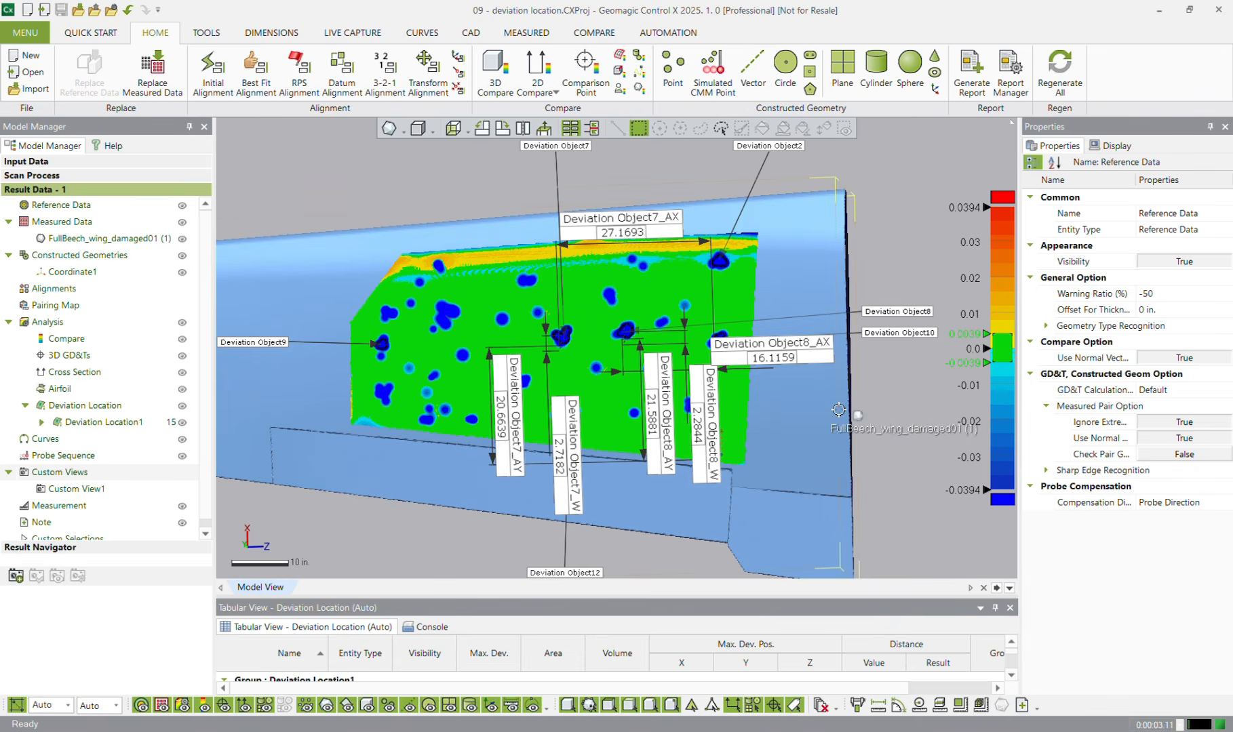
pyautogui.moveTo(906, 427); pyautogui.dragTo(525, 401, button='right')
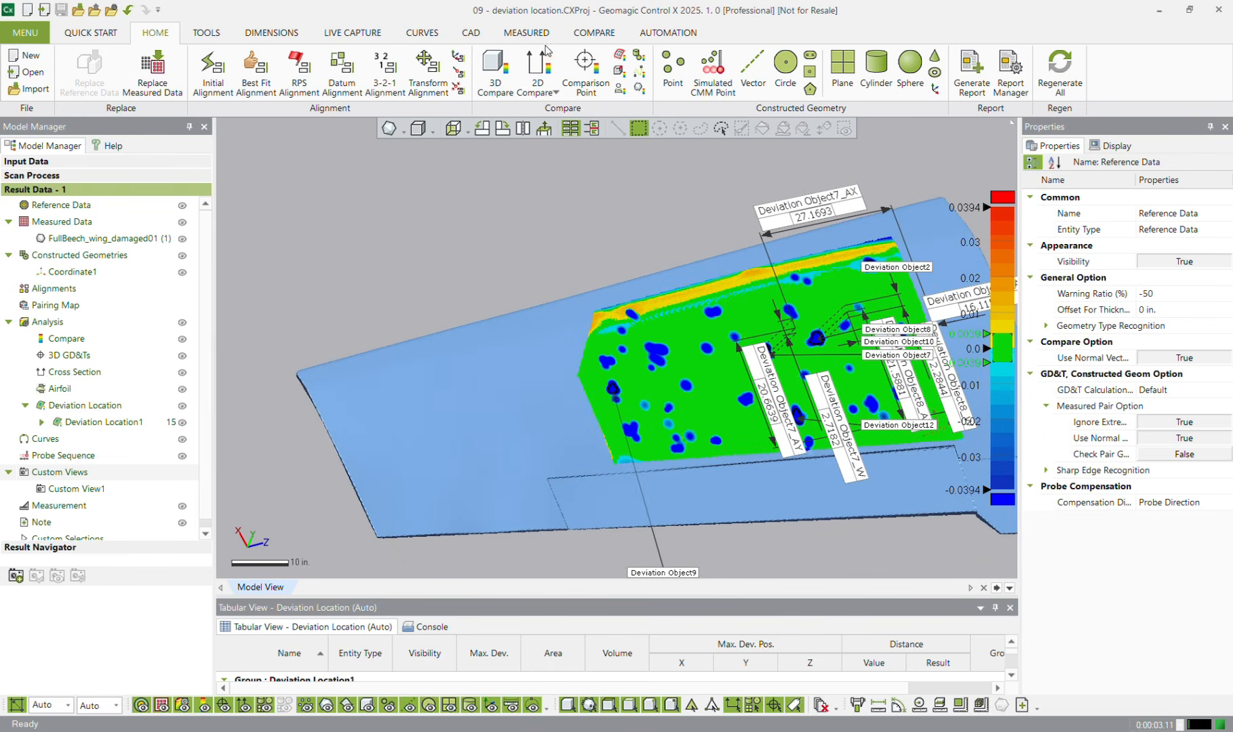
# Step: Try an Airfoil Analysis using the Z plane as base plane with the section offset 200 in. onto the wing
pyautogui.moveTo(434, 15); pyautogui.dragTo(437, 50)
pyautogui.click(593, 68)
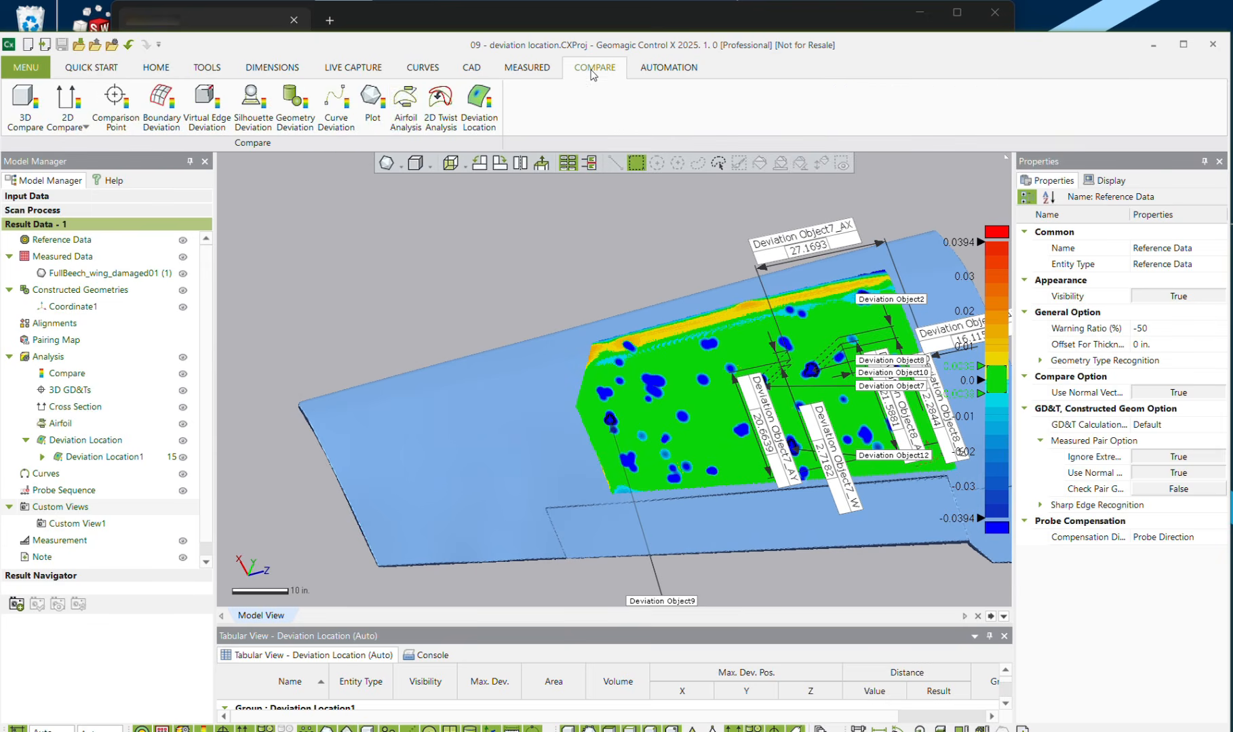
pyautogui.click(405, 103)
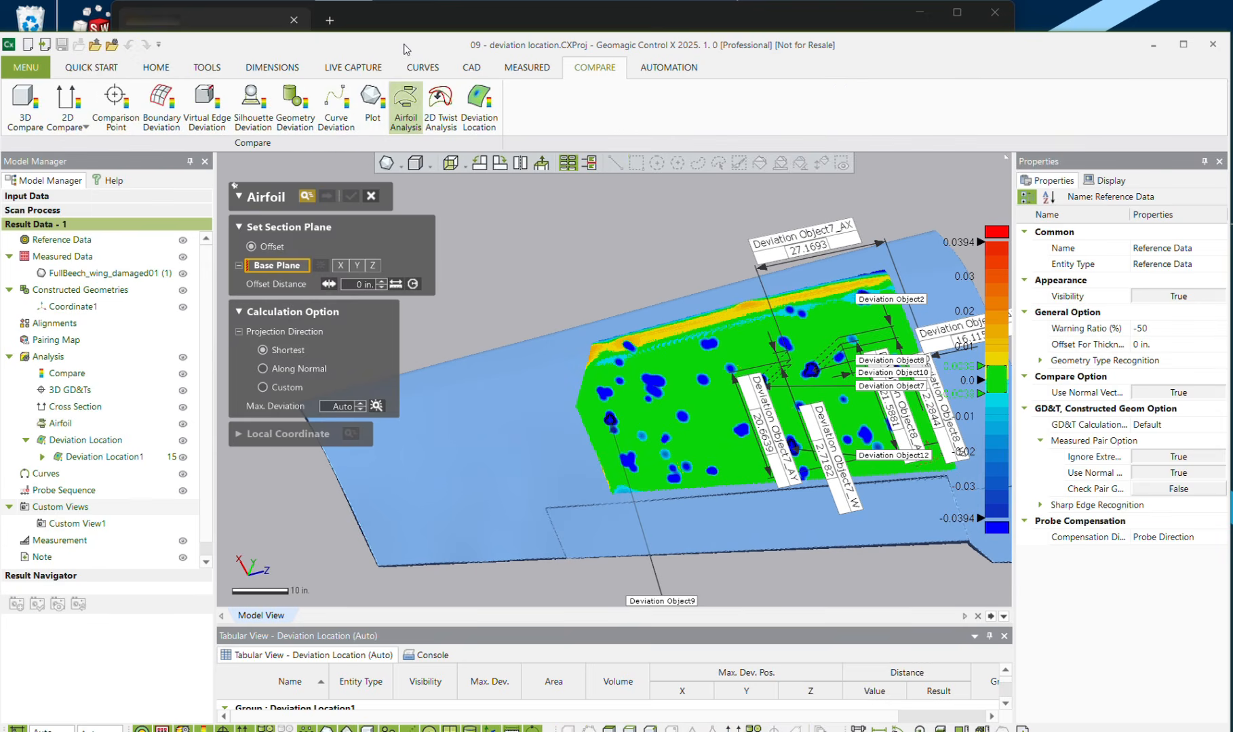
pyautogui.doubleClick(403, 45)
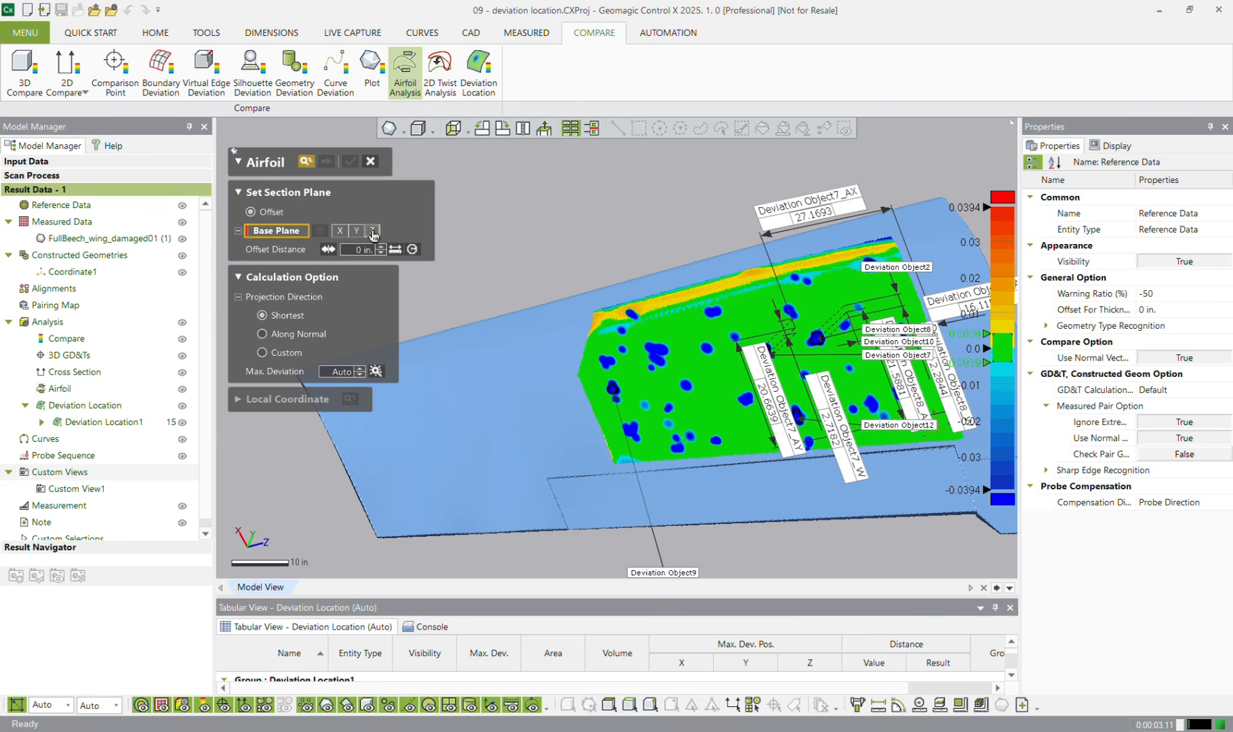
pyautogui.click(372, 231)
pyautogui.scroll(-3, 486, 337)
pyautogui.moveTo(494, 334); pyautogui.dragTo(447, 377, button='right')
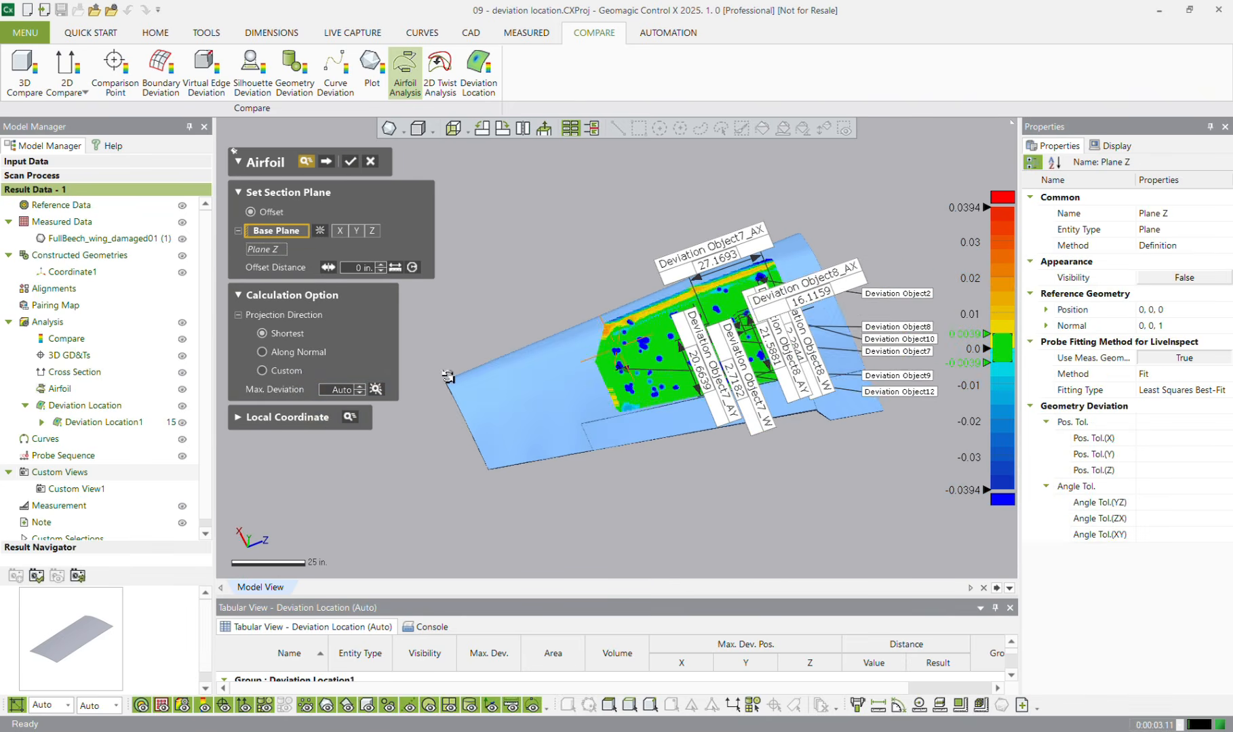
pyautogui.scroll(-3, 567, 282)
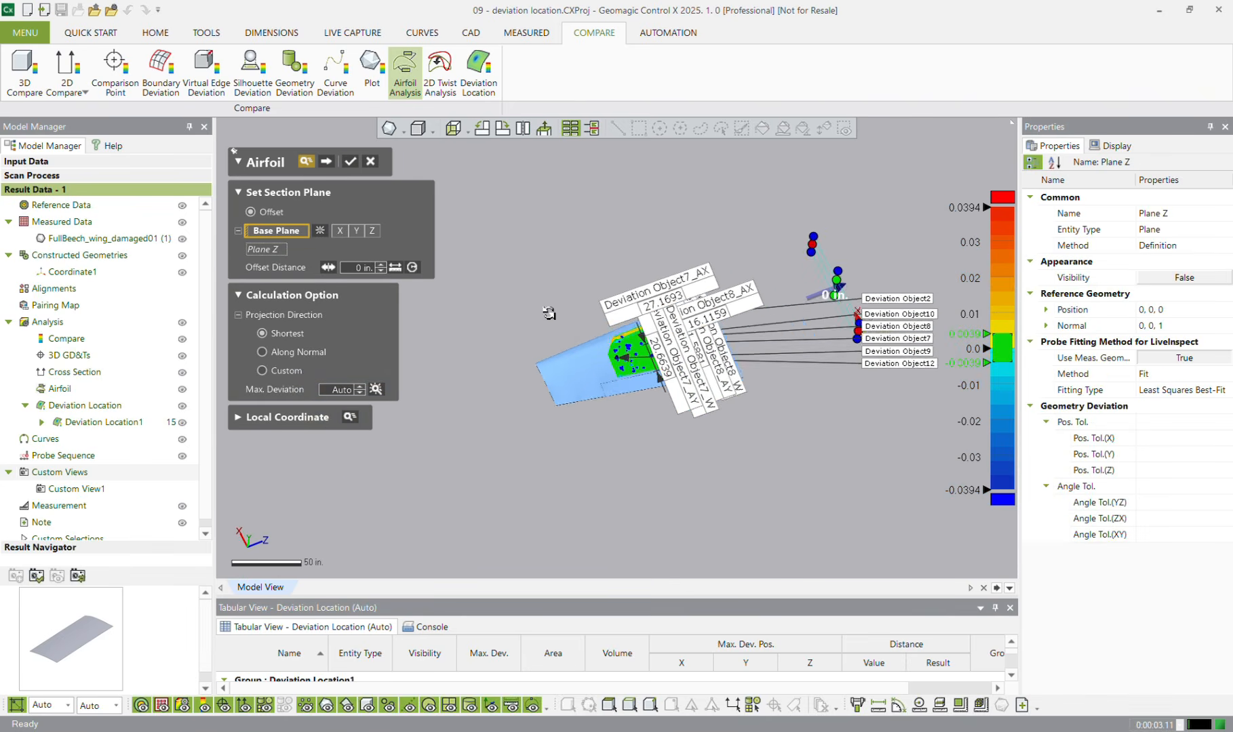
pyautogui.moveTo(549, 312); pyautogui.dragTo(558, 273, button='right')
pyautogui.moveTo(833, 307); pyautogui.dragTo(576, 402)
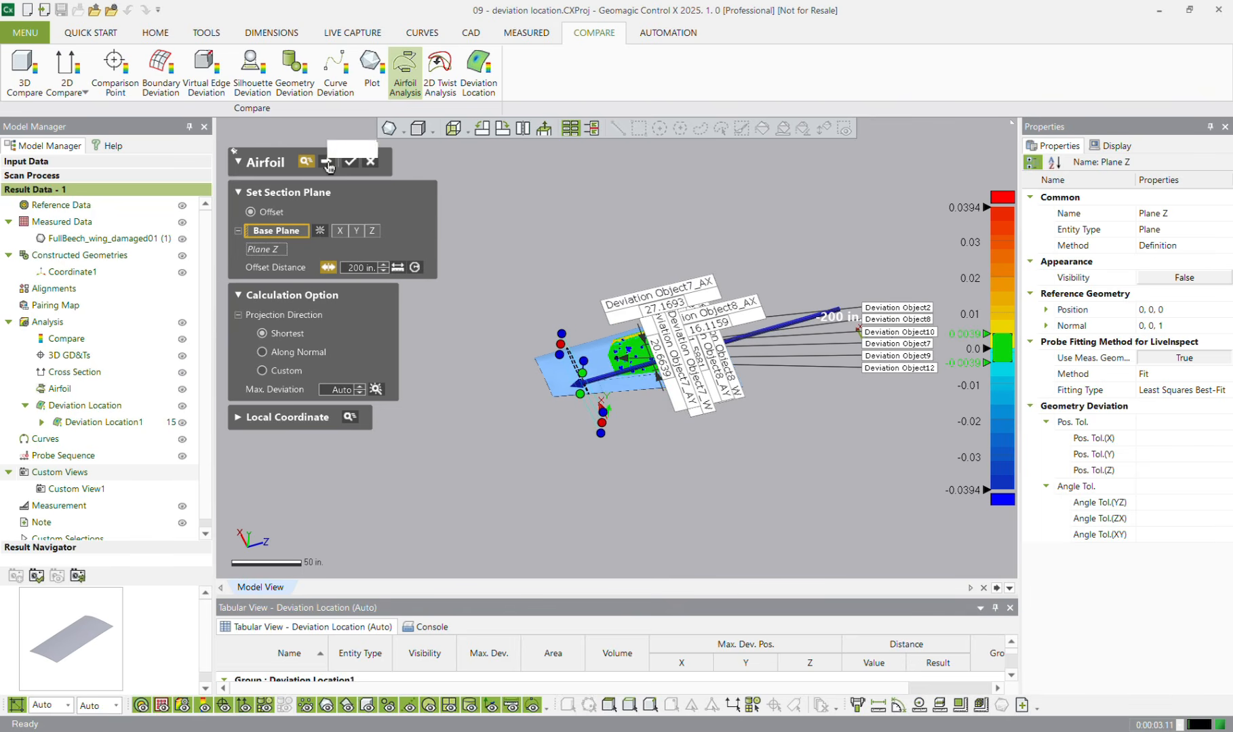
# Step: Preview the airfoil section profile in the next stage and discard the Airfoil Analysis
pyautogui.click(327, 164)
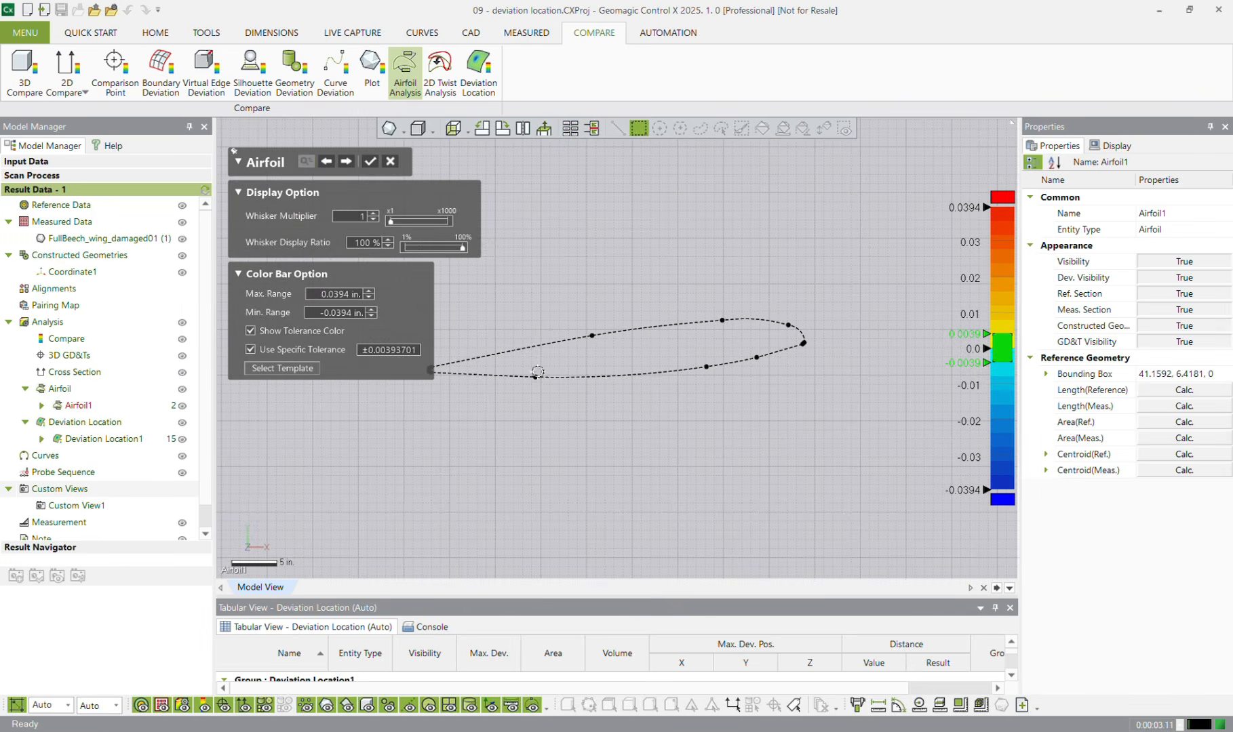
pyautogui.moveTo(564, 404); pyautogui.dragTo(630, 413, button='middle')
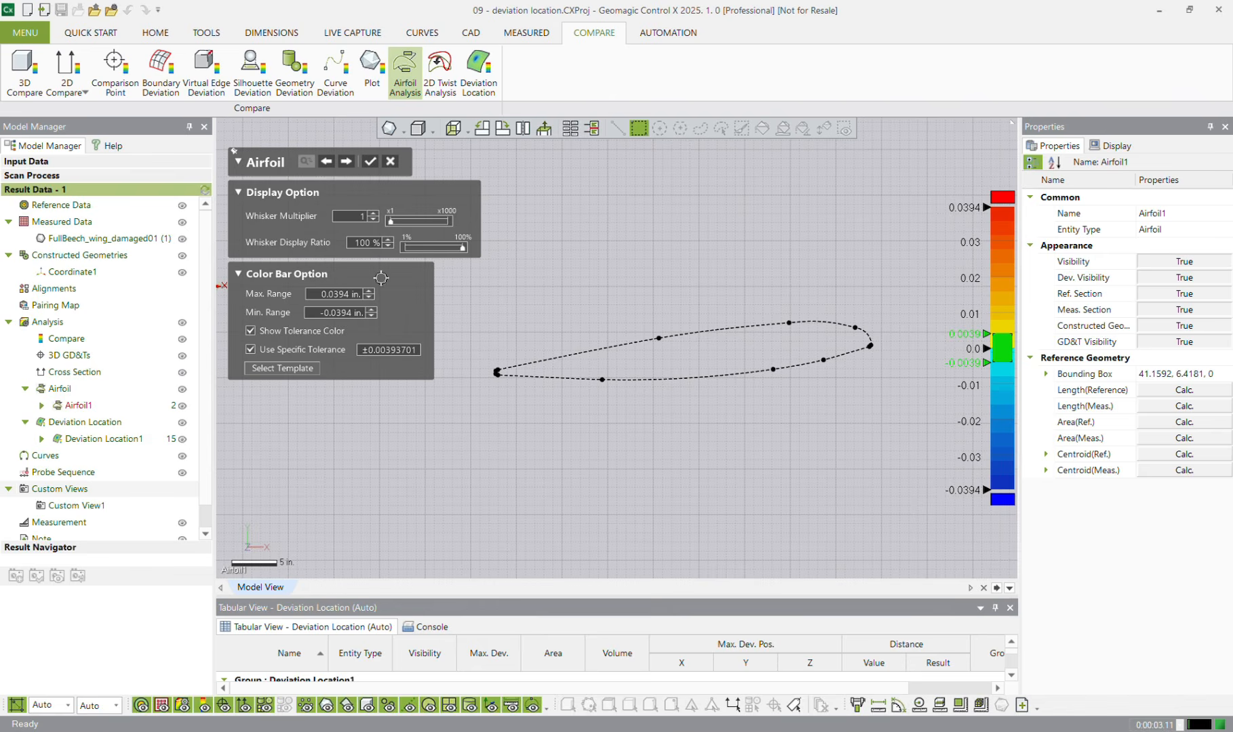
pyautogui.click(390, 162)
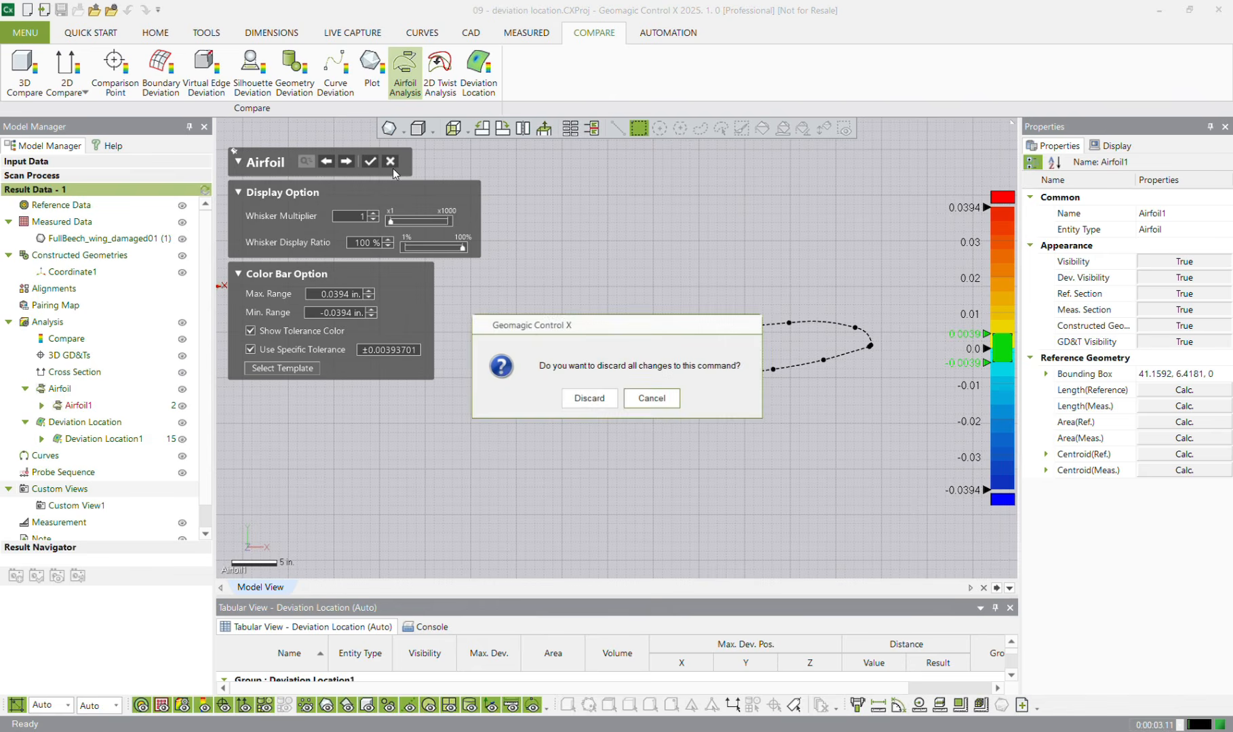
pyautogui.click(589, 399)
pyautogui.moveTo(544, 352); pyautogui.dragTo(529, 378, button='right')
pyautogui.scroll(3, 531, 391)
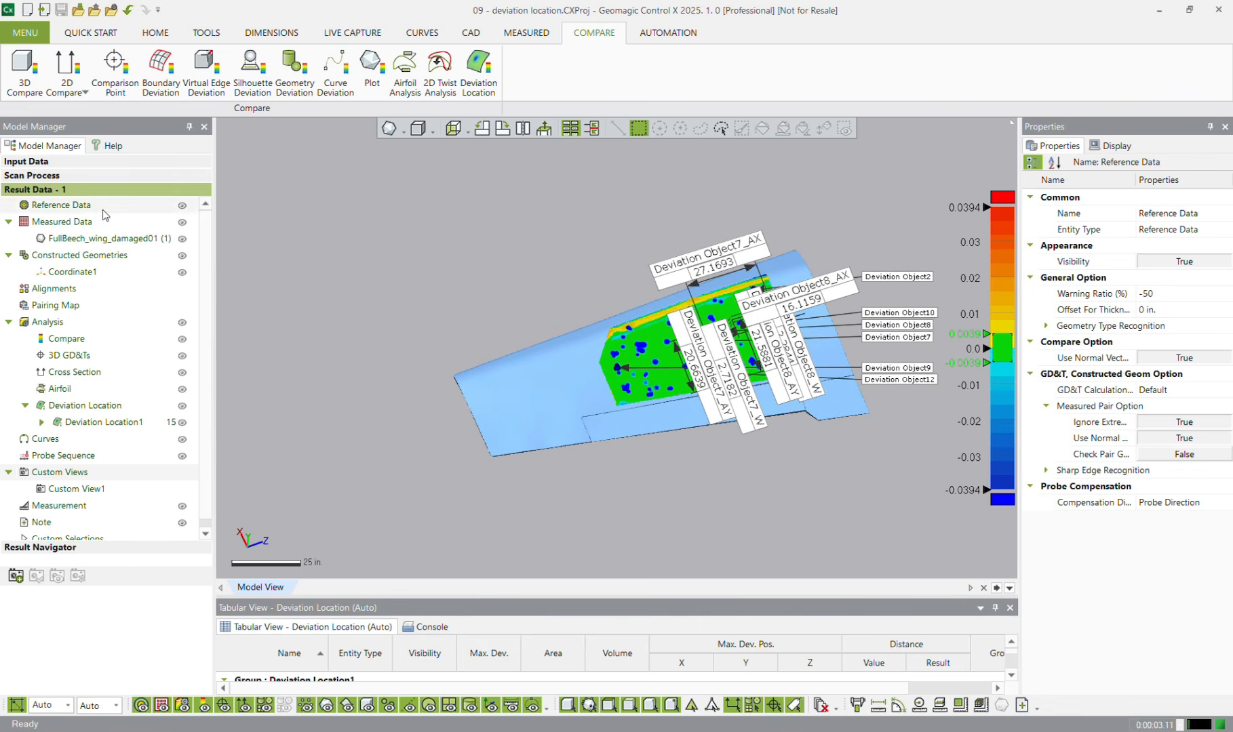
pyautogui.moveTo(565, 438); pyautogui.dragTo(501, 462, button='right')
pyautogui.scroll(3, 428, 468)
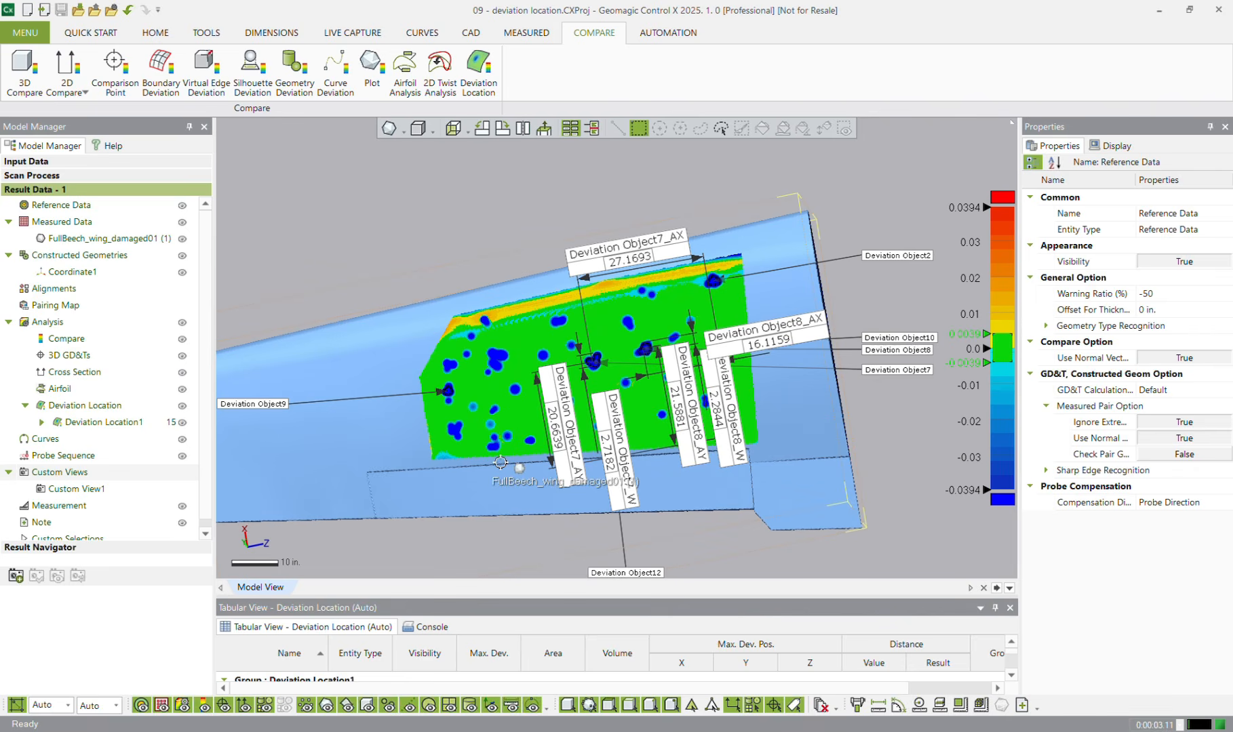